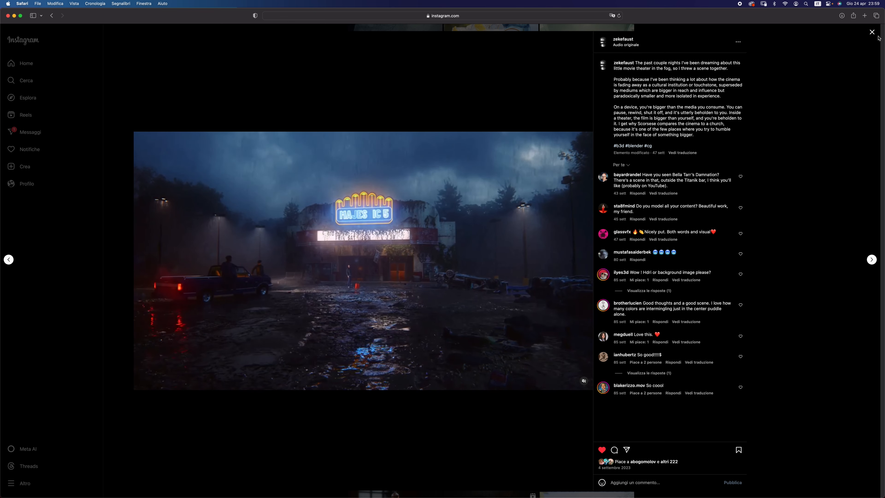
Step: Close the open Instagram post, go back to the top of the profile, and switch to Fusion Studio
key(Escape)
scroll(439, 165, up, 10)
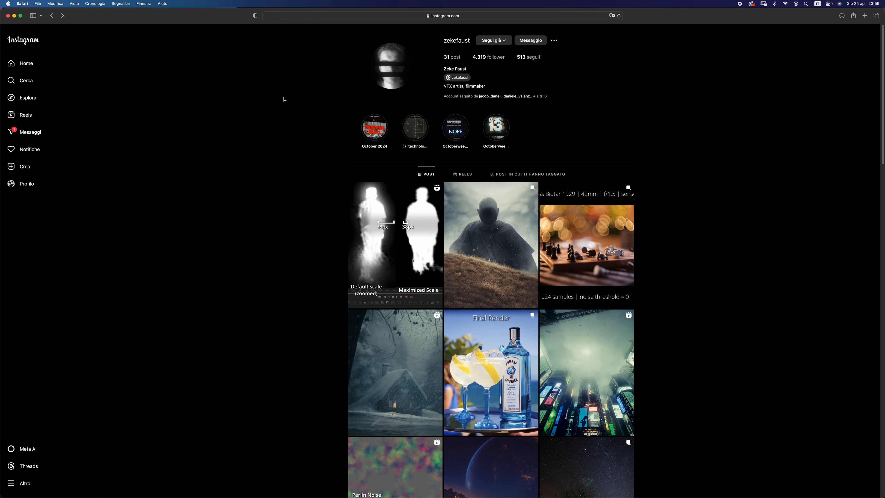
click(15, 16)
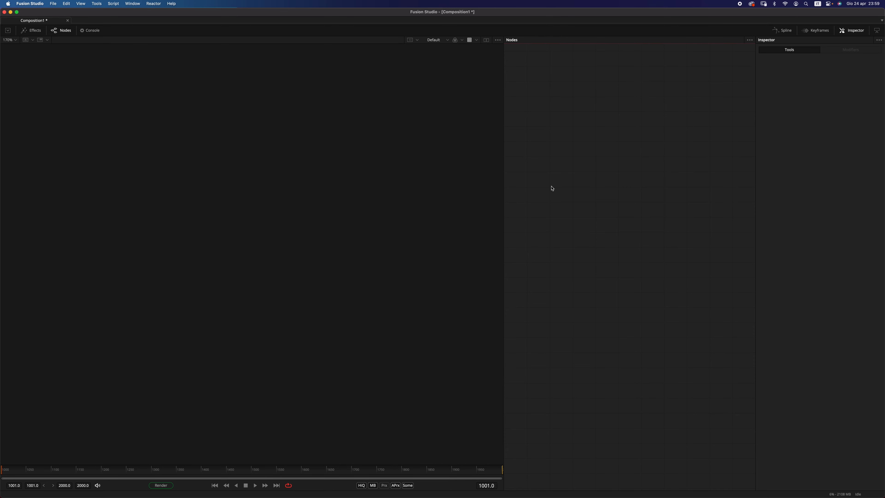
Step: Add a Loader node for theaterV2_1050.exr, place it near the upper middle of the node graph, and display it in the viewer
key(shift+space)
text(lo)
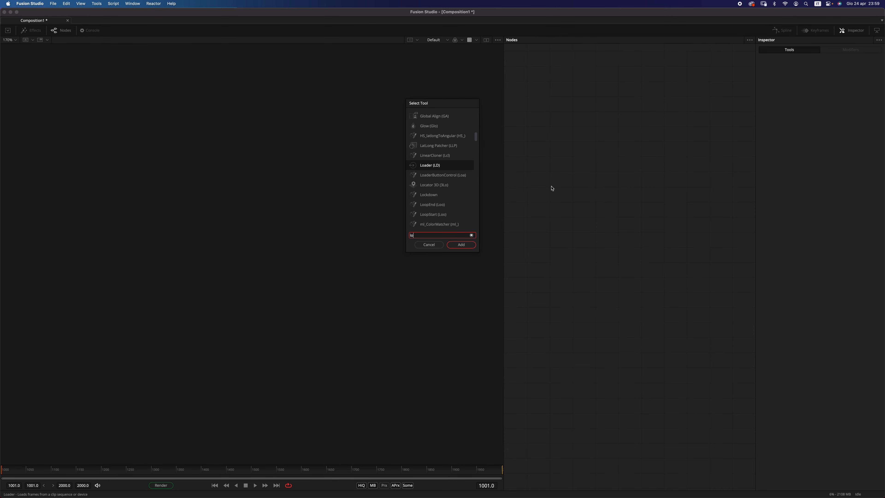
key(Return)
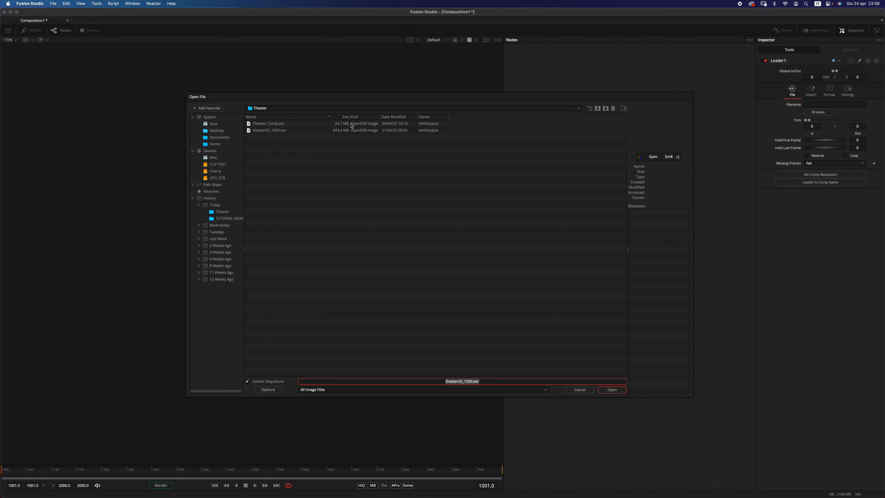
click(287, 130)
click(612, 390)
drag(565, 186, 657, 172)
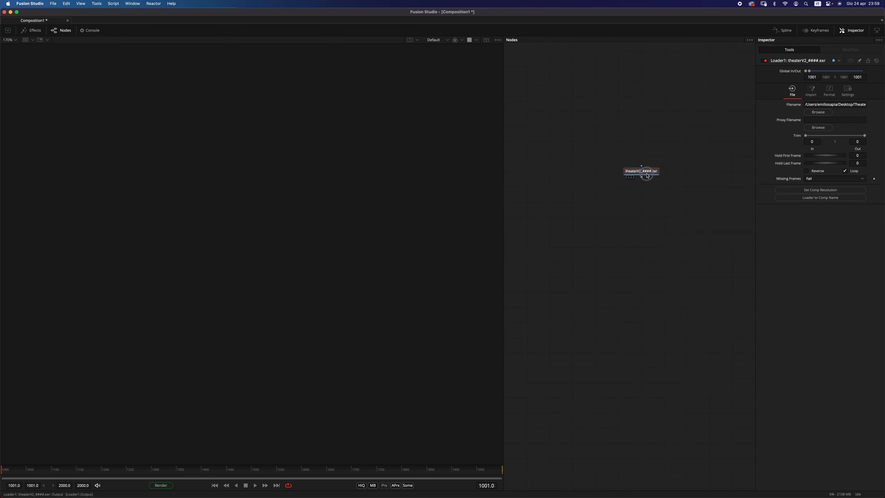
key(1)
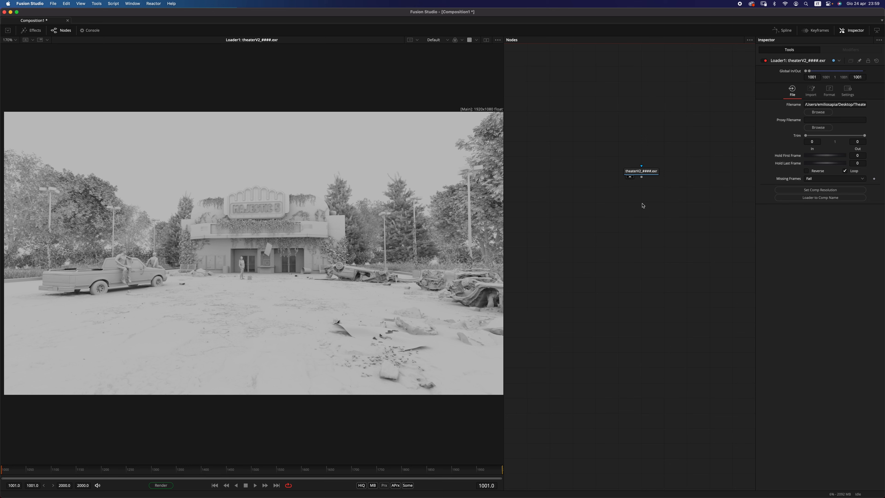
Step: Map the loader's Red, Green, Blue and Alpha channels to the matching cycles main.Combined R, G, B and A channels
click(829, 92)
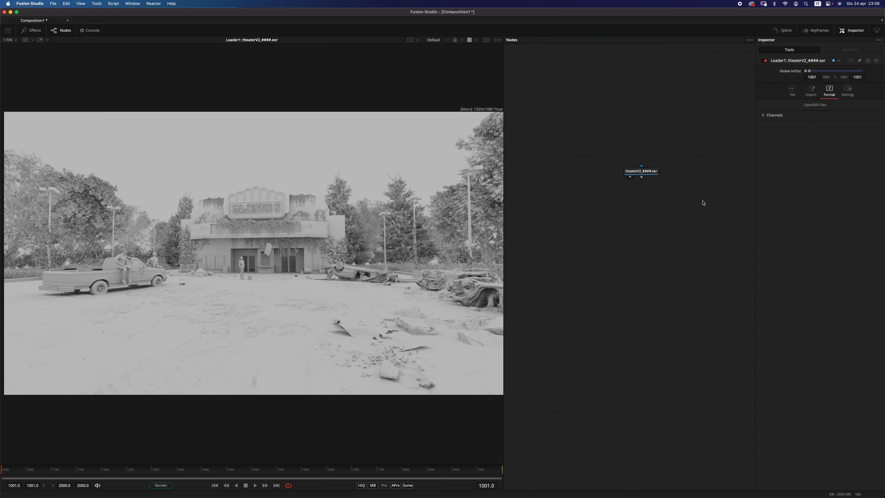
click(769, 115)
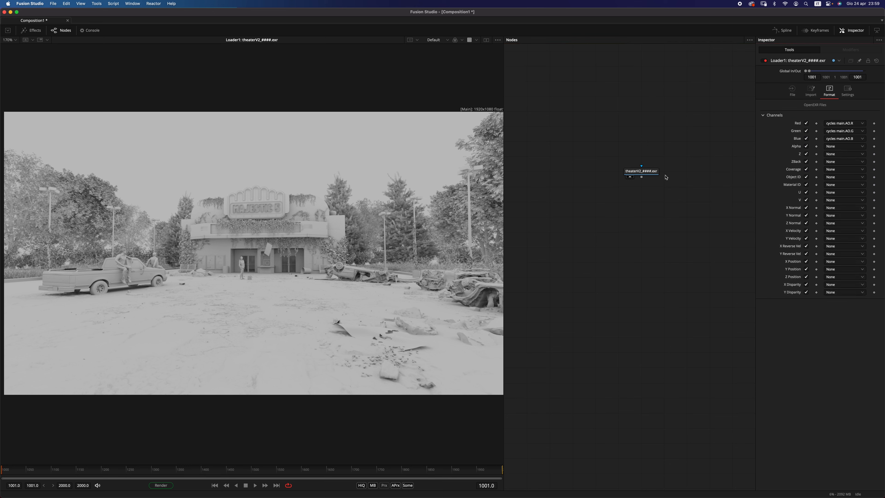
mouse_move(643, 179)
click(860, 124)
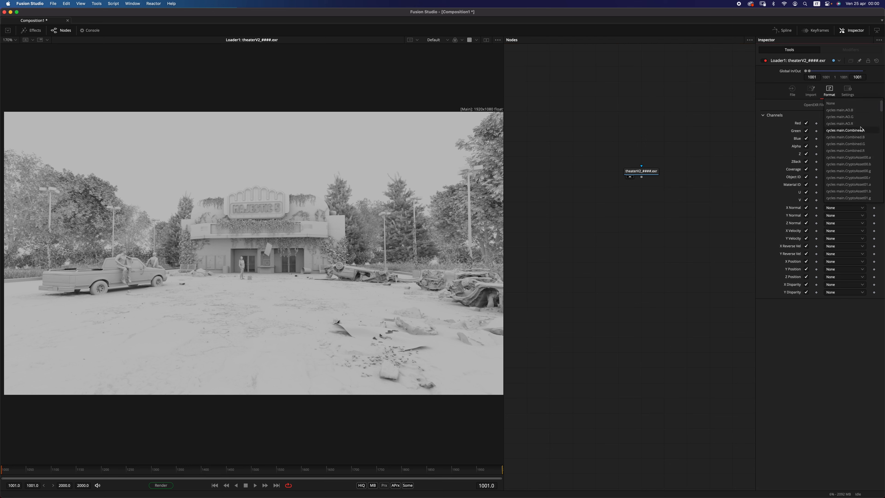
click(781, 152)
click(861, 125)
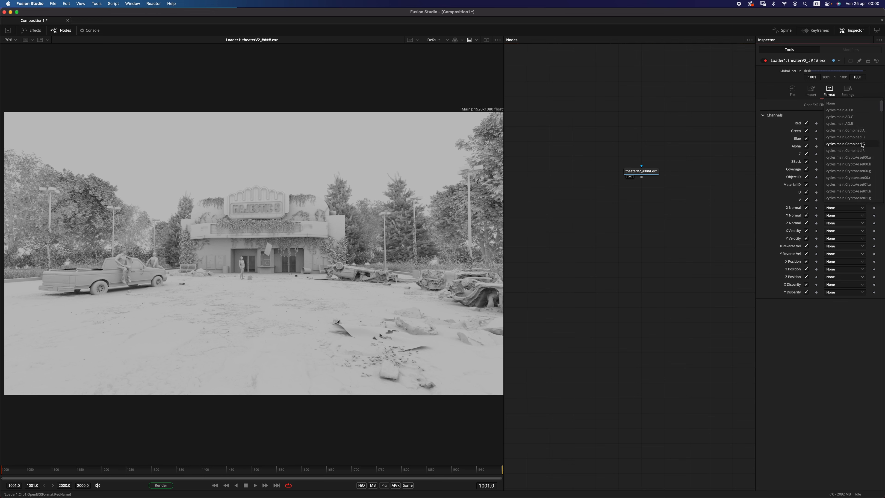
click(862, 151)
click(861, 131)
click(861, 157)
click(860, 138)
click(862, 165)
click(863, 146)
click(850, 173)
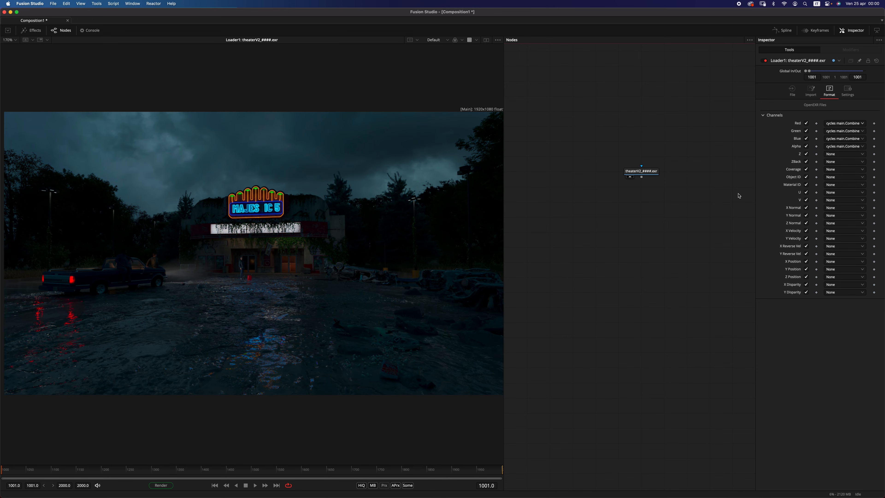
Step: Fit the image to the viewer and compare it with and without the Color Space Transform view LUT
key(super+f)
click(476, 40)
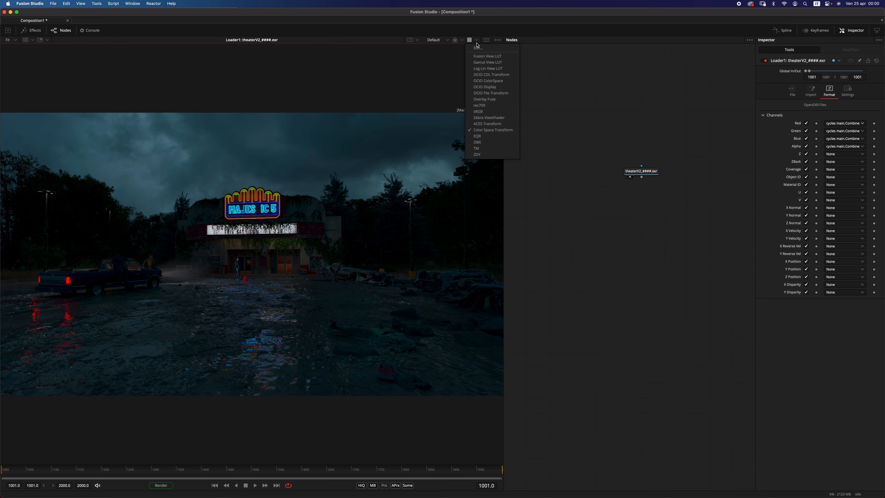
click(469, 40)
click(469, 40)
click(469, 39)
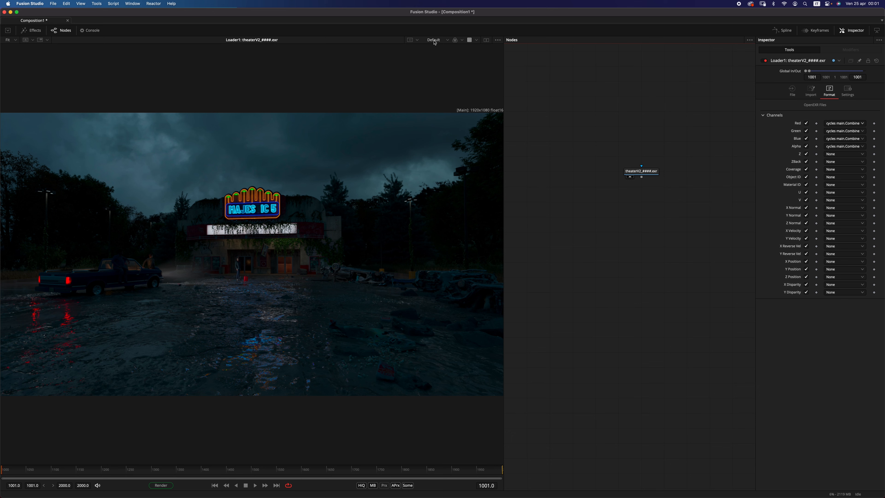
Step: Preview the loader's cycles main.Mist and cycles main.Normal layers in the viewer, and return to the Default layer
click(448, 40)
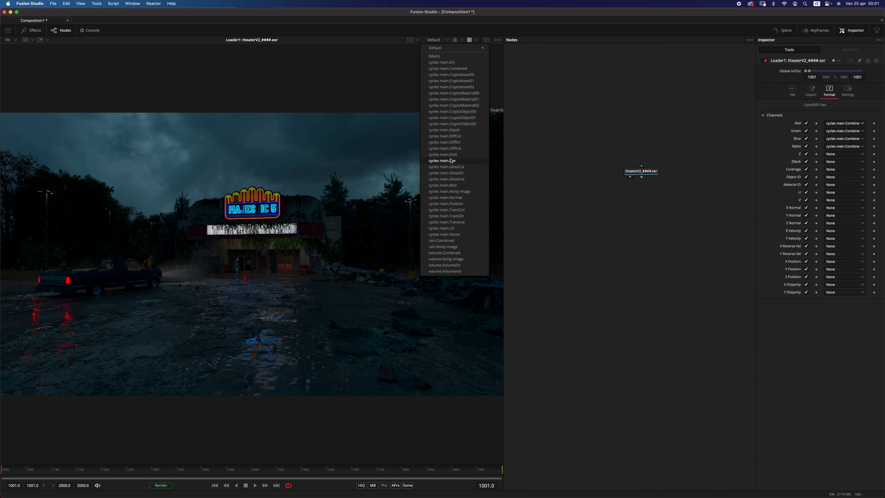
click(466, 186)
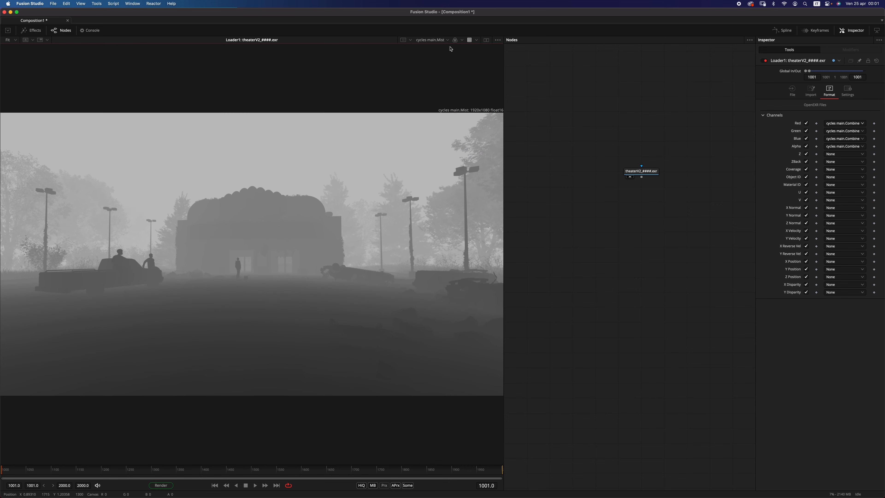
click(447, 41)
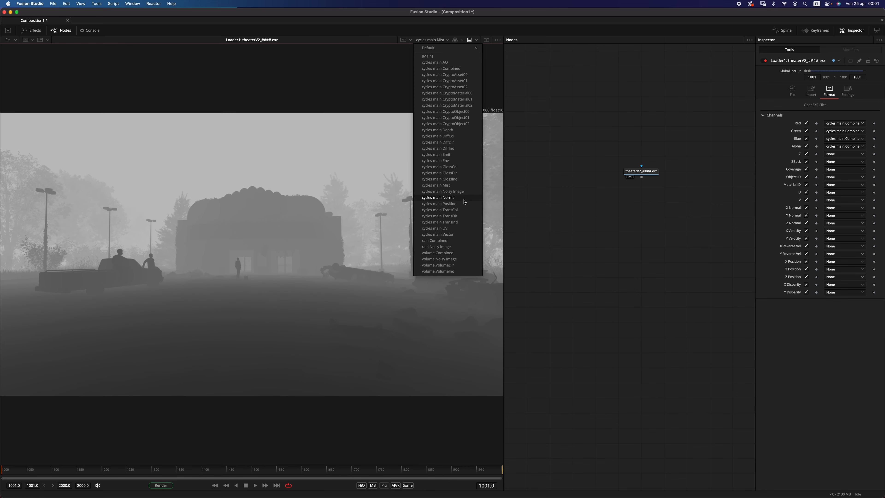
click(453, 198)
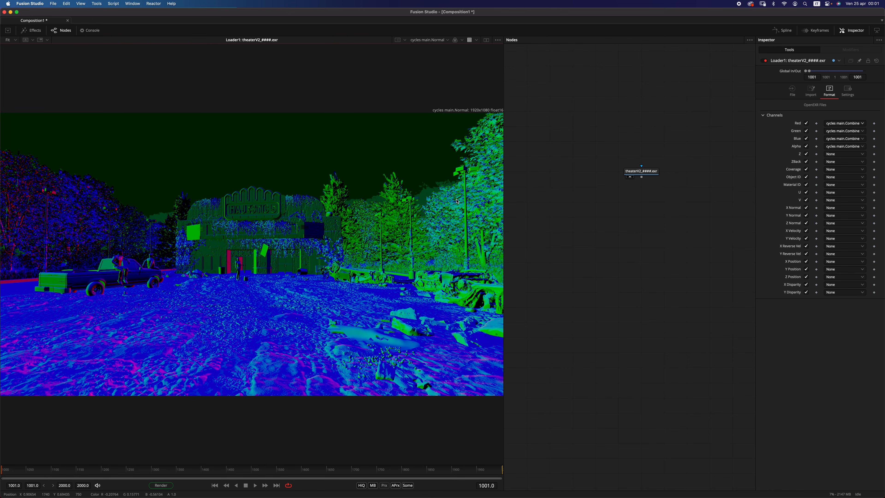
click(448, 40)
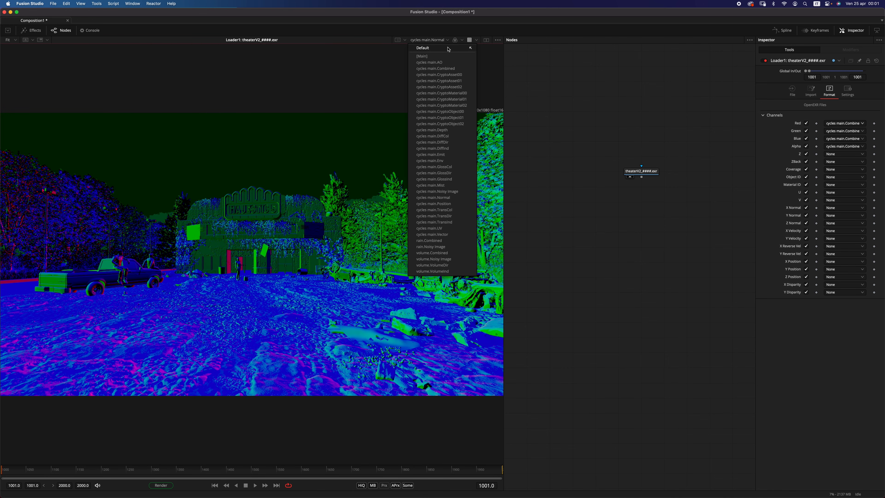
click(449, 48)
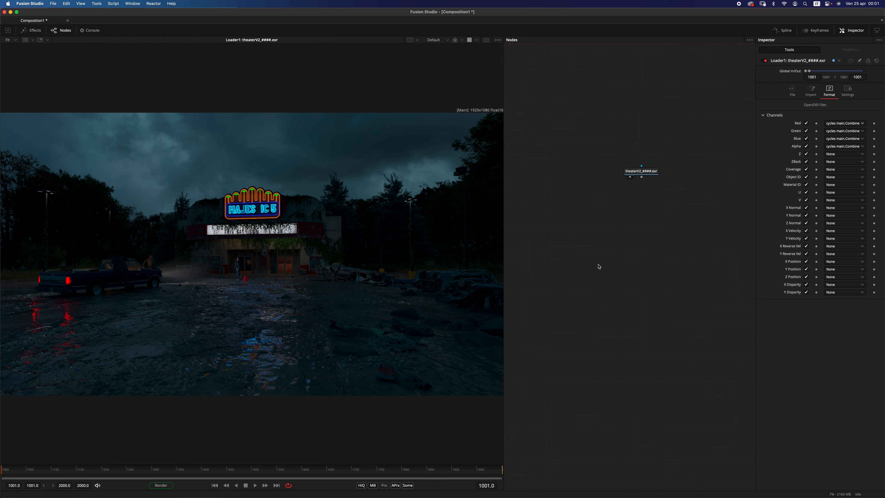
Step: Add a FastNoise node, display it to check its available layers, and delete it
key(shift+space)
text(lo)
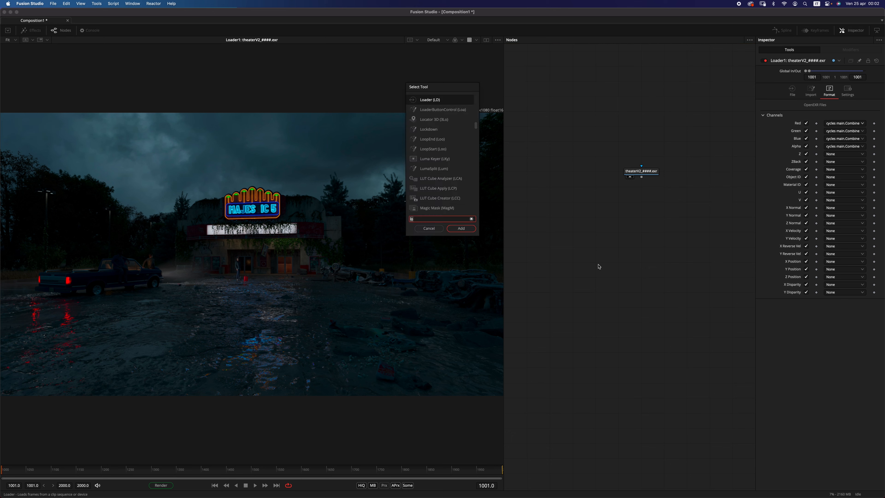
text(fast)
key(Return)
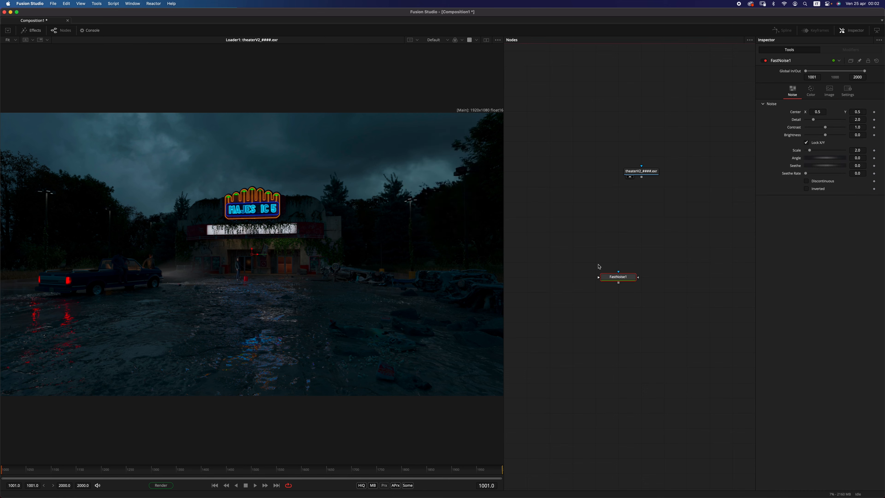
key(2)
click(440, 39)
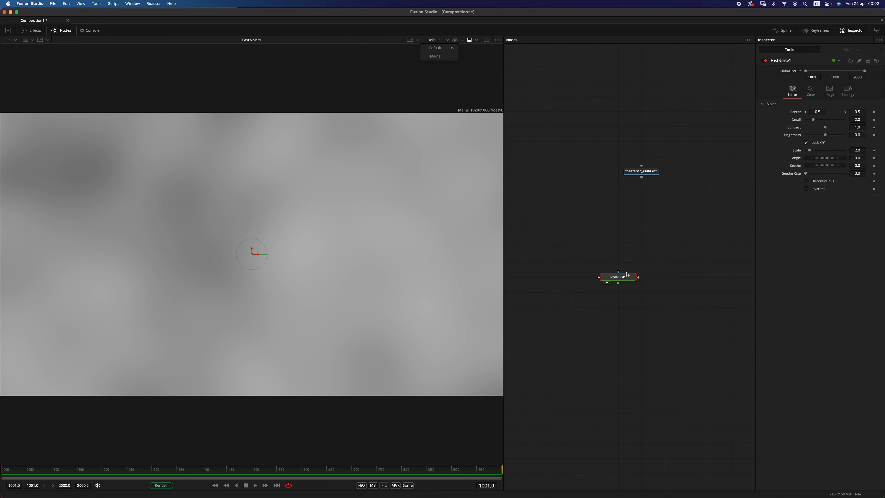
click(628, 279)
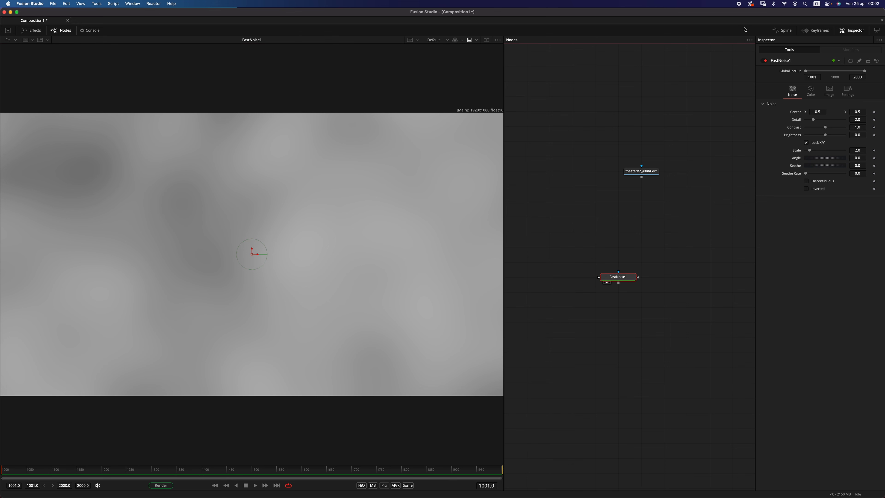
key(Delete)
Step: Display the theaterV2 loader in the viewer again and reposition it in the node graph
drag(638, 174, 668, 176)
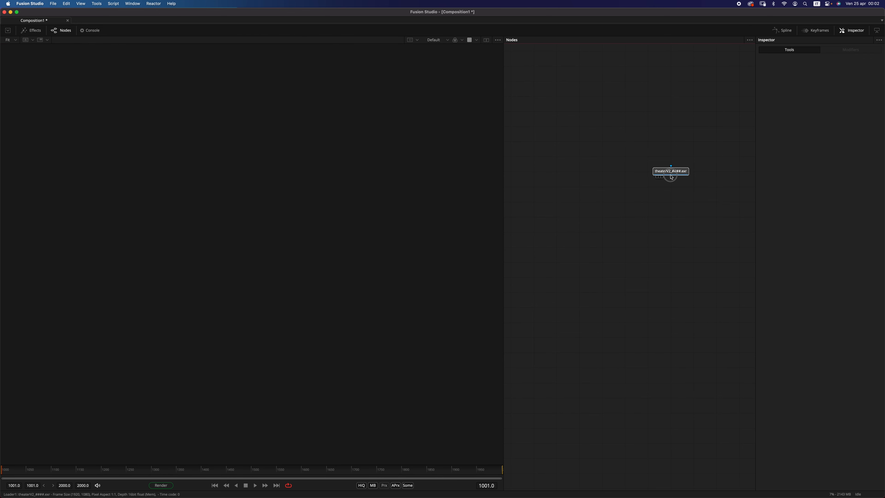
key(1)
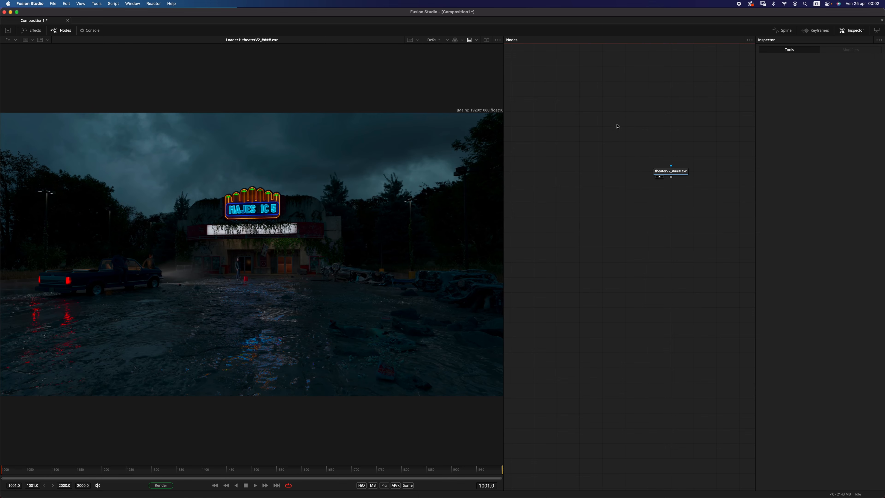
drag(644, 183, 621, 197)
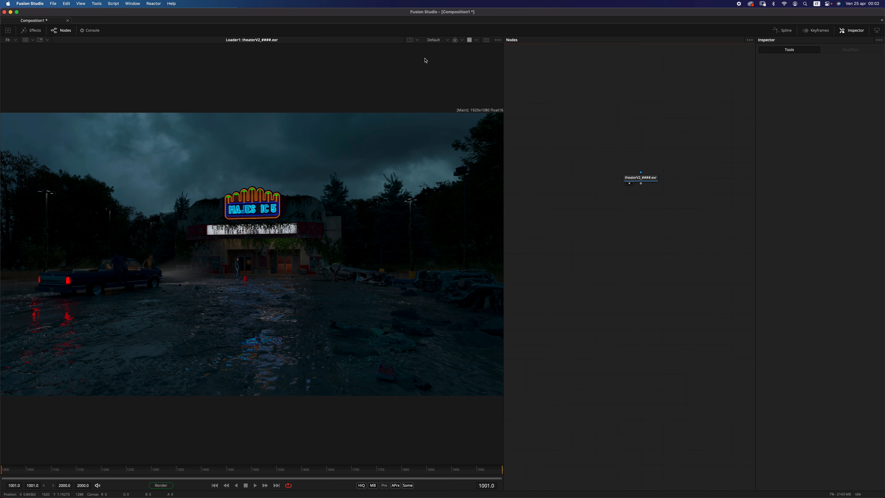
drag(589, 221, 579, 221)
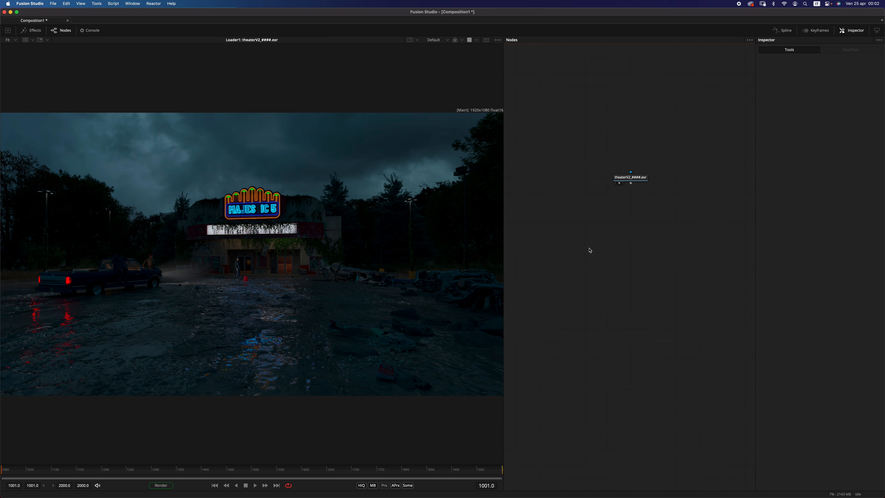
Step: Add a MultiMerge node below the theaterV2 loader and connect the loader's output to it four times
key(shift+space)
text(fast)
key(BackSpace)
key(BackSpace)
key(BackSpace)
key(BackSpace)
text(mult)
key(Down)
key(Up)
key(Up)
key(Return)
drag(630, 183, 617, 269)
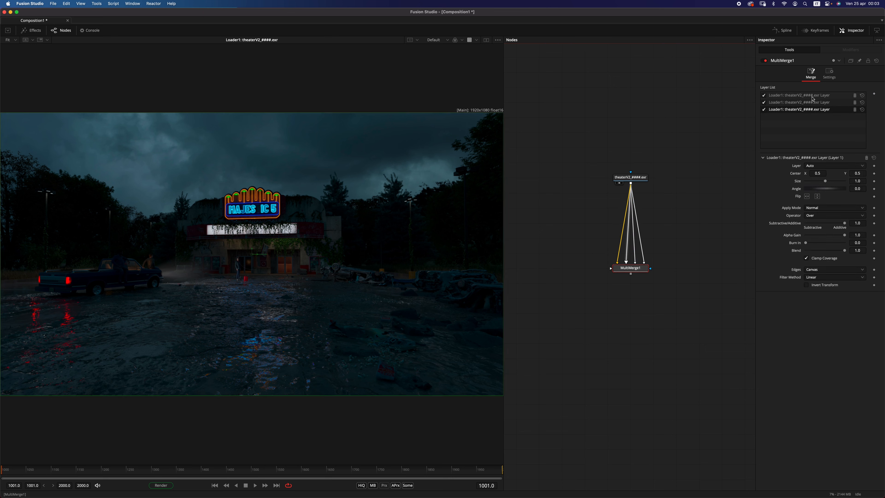
Step: Browse the source layer options for Layer 3 of the MultiMerge, and delete the MultiMerge node
click(824, 167)
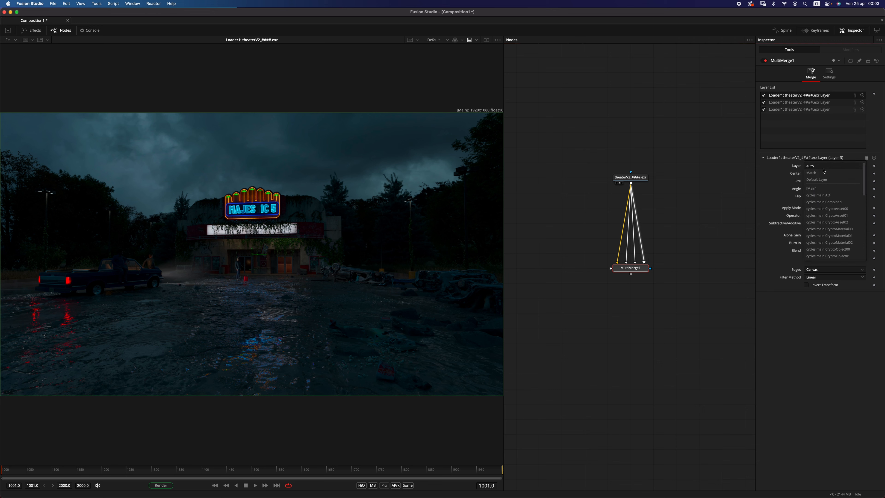
scroll(825, 258, down, 3)
click(778, 196)
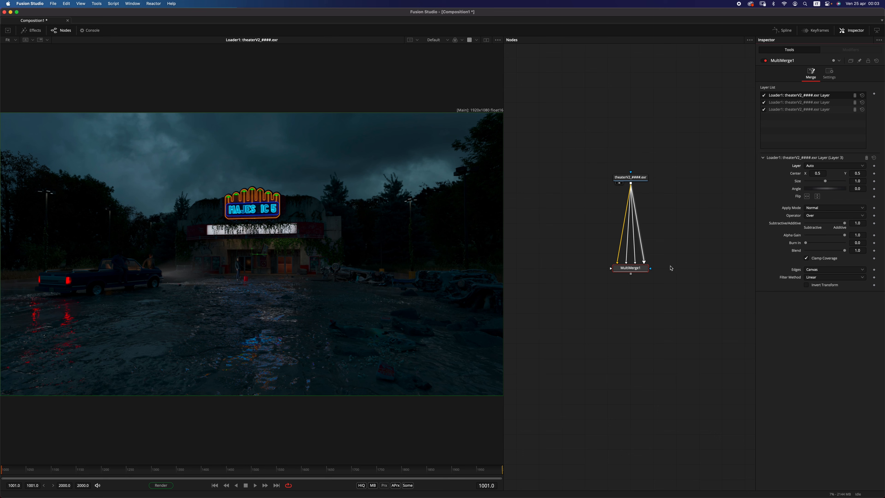
drag(685, 249, 559, 316)
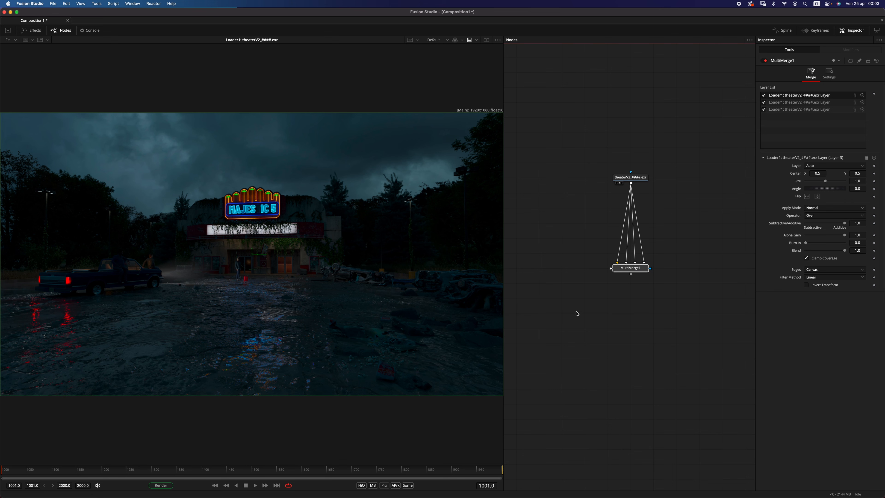
key(Delete)
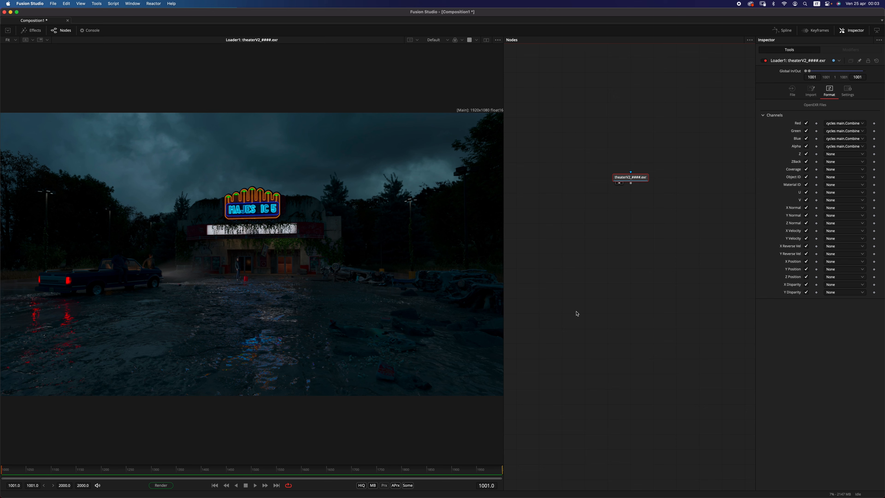
click(607, 252)
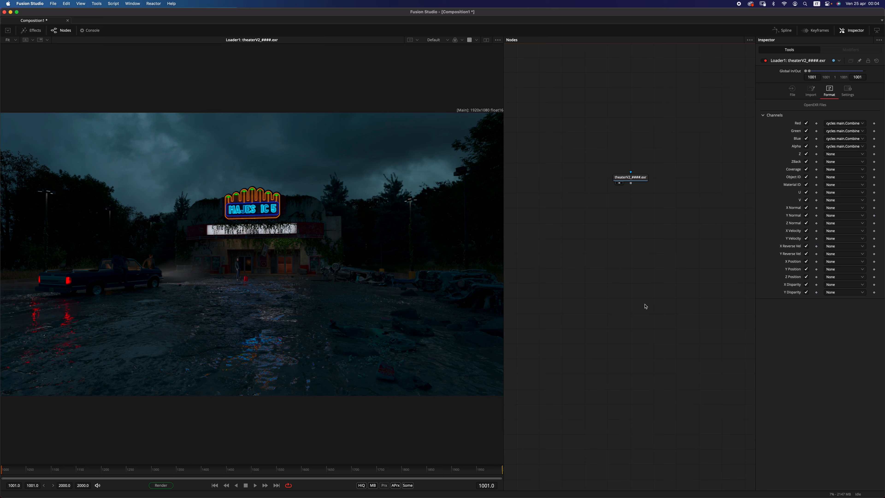
Step: Add a BrightnessContrast node fed by the theaterV2 loader, align it below the loader, display it in the viewer, and open its general settings
key(shift+space)
text(bc)
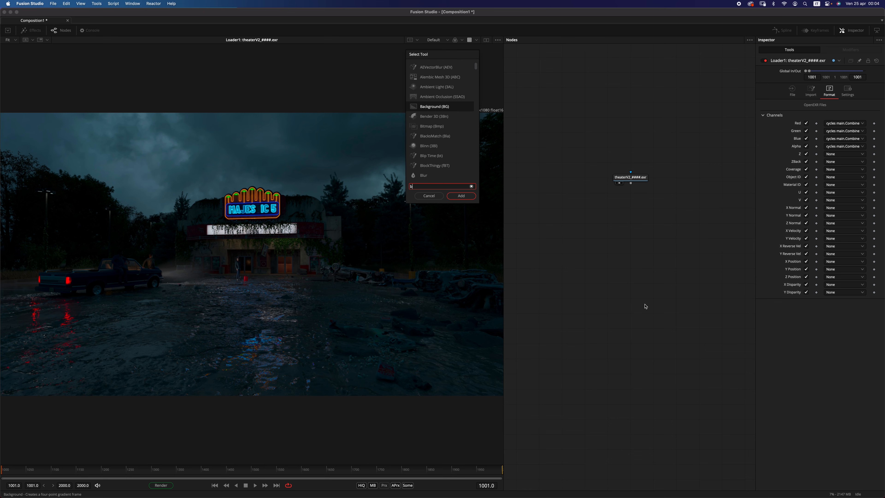
key(Return)
drag(631, 183, 655, 315)
drag(658, 316, 636, 270)
key(1)
click(831, 77)
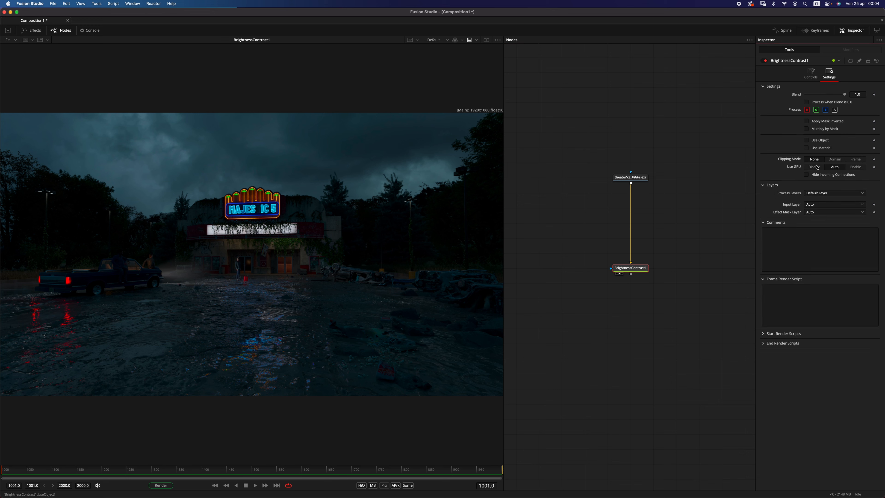
Step: Switch the BrightnessContrast node's processed layers to Custom to view the layer checklist, and return the option to Default Layer
click(763, 185)
click(763, 185)
click(824, 195)
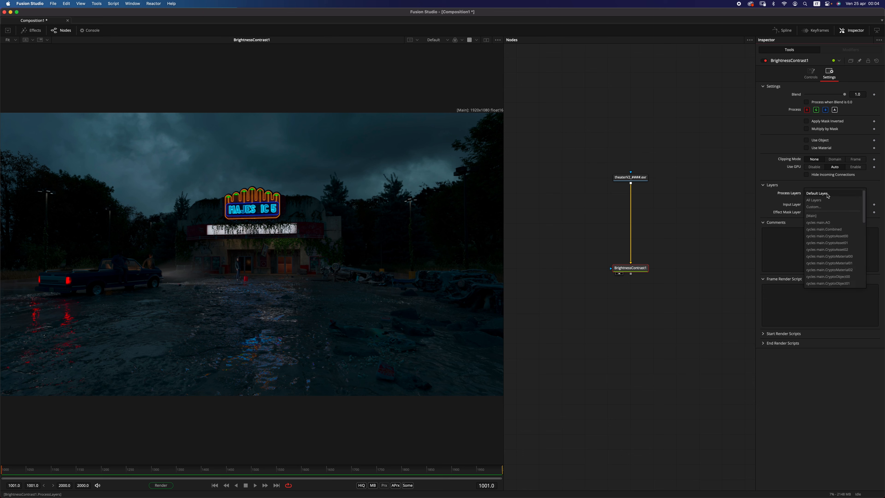
click(830, 206)
mouse_move(863, 204)
mouse_down()
mouse_move(866, 272)
mouse_move(866, 199)
mouse_up()
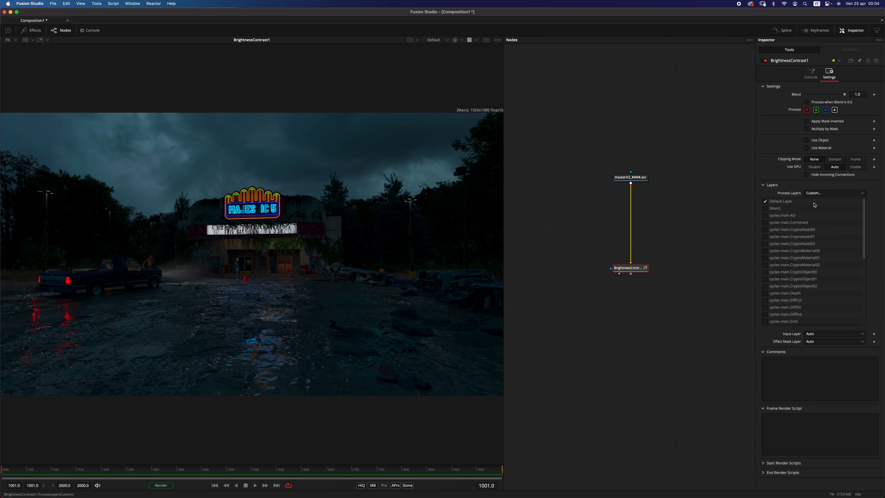
click(831, 195)
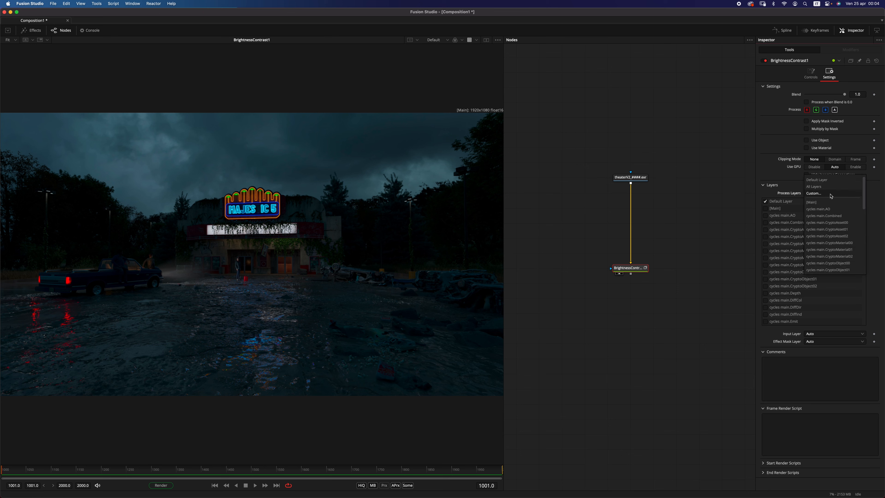
click(826, 180)
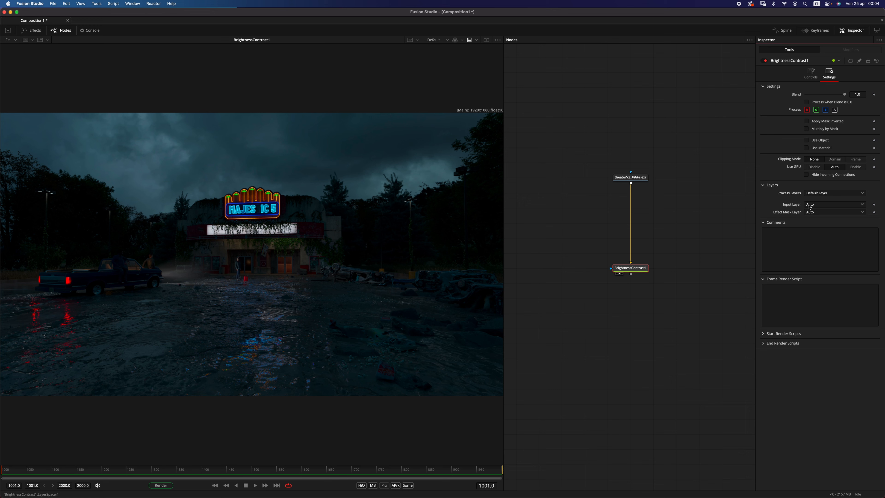
Step: Set the BrightnessContrast input layer to cycles main.Mist, with Gain at about 2.02 and Gamma at about 0.53
click(820, 207)
scroll(824, 253, down, 3)
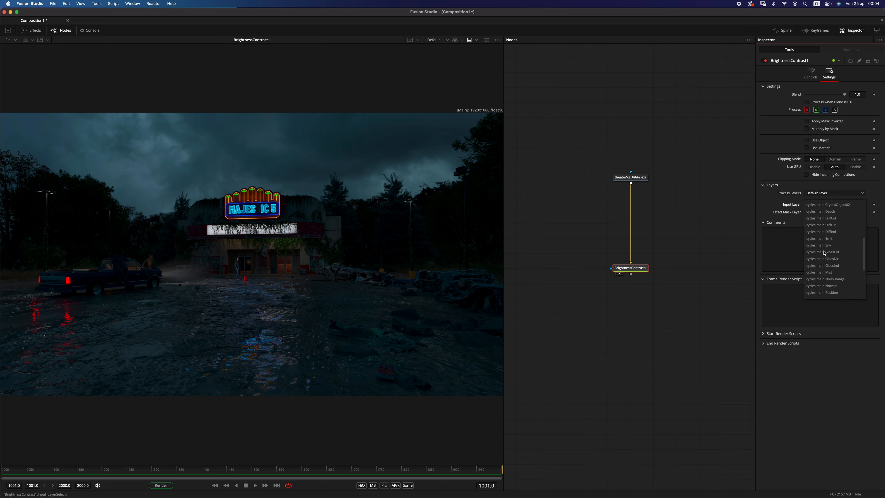
click(831, 272)
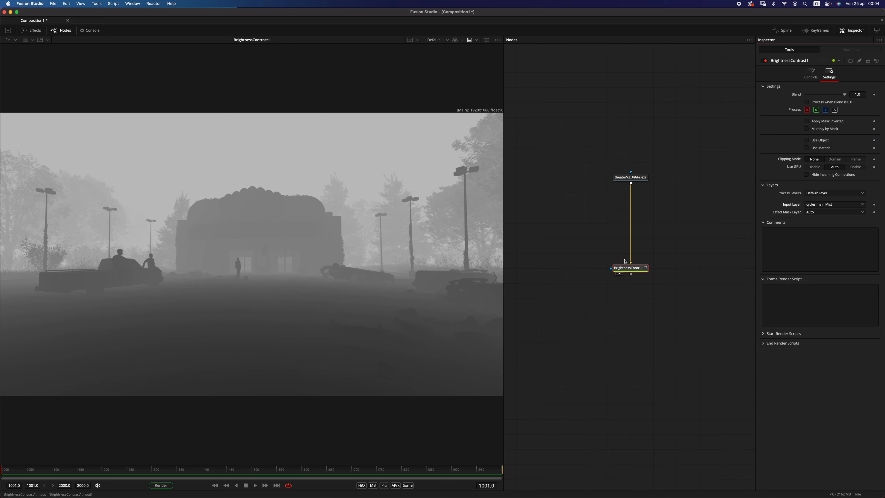
click(811, 73)
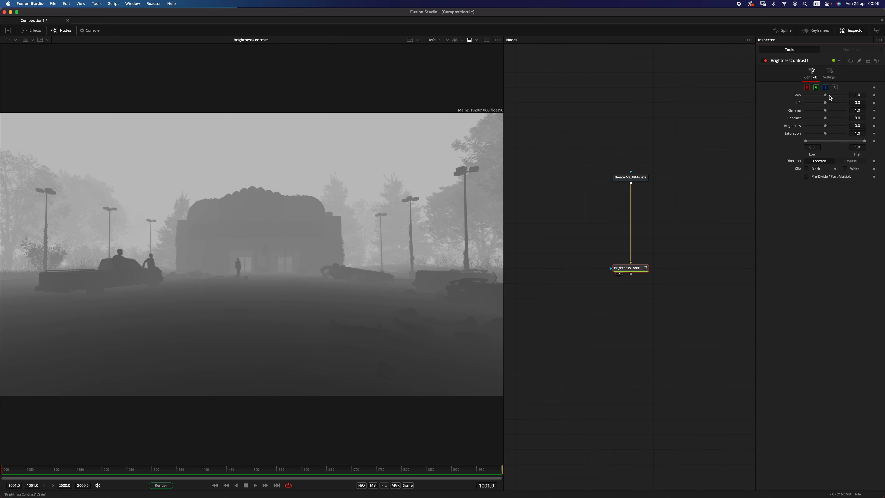
drag(826, 95, 816, 114)
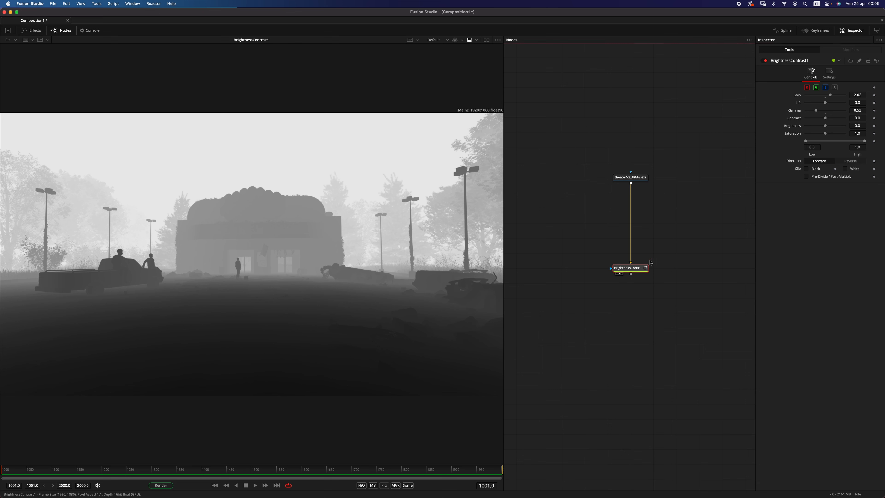
Step: Return the BrightnessContrast input layer to Auto and reset its Gamma and Gain to 1.0
click(829, 74)
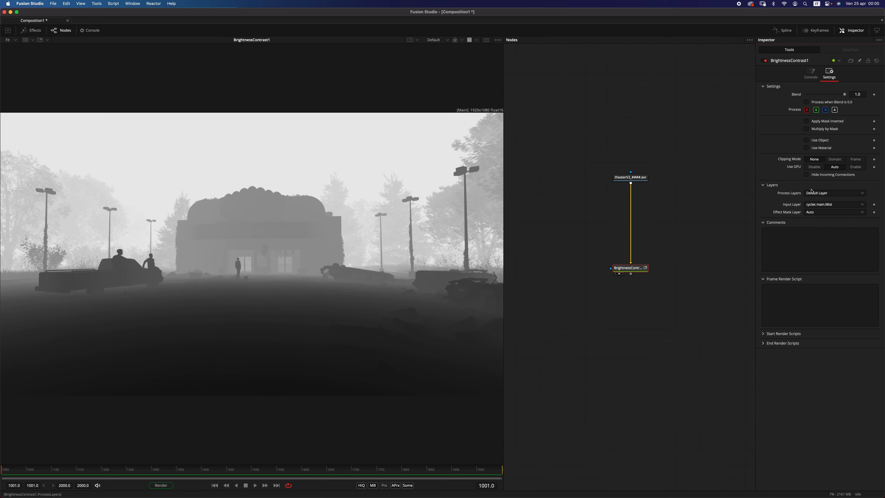
click(828, 205)
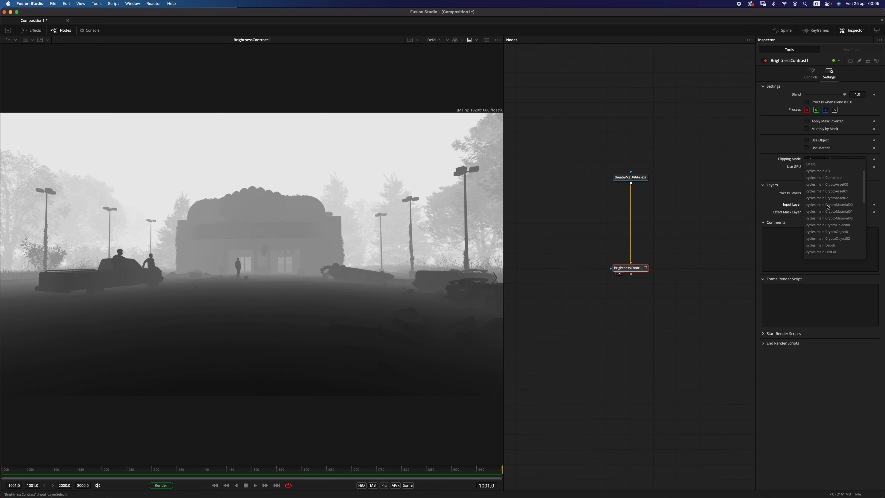
click(813, 161)
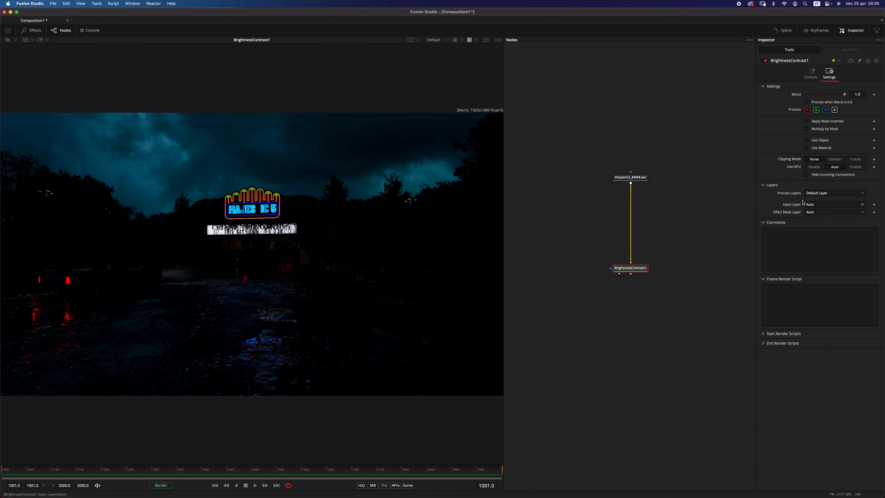
click(811, 74)
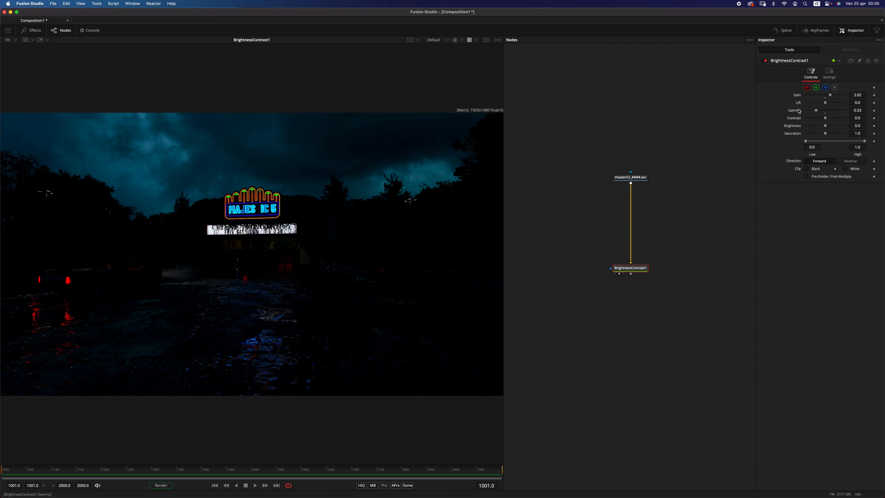
double_click(796, 110)
click(798, 96)
double_click(798, 96)
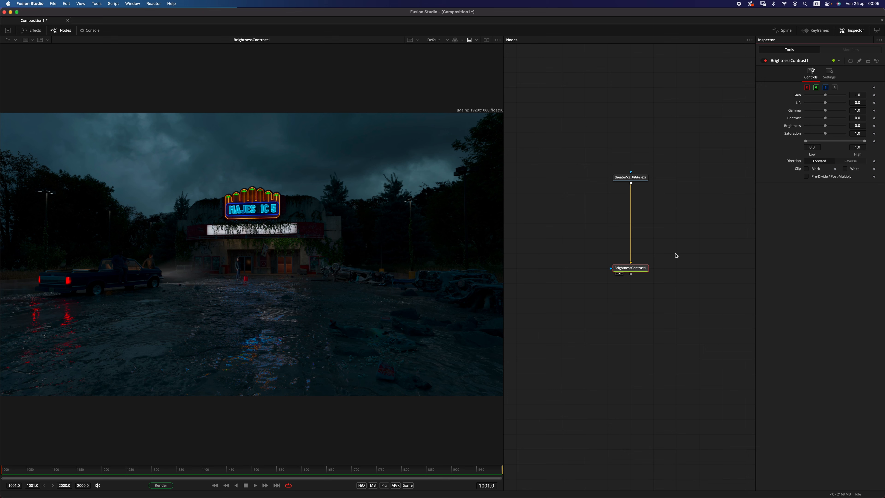
Step: Delete the BrightnessContrast node below the theaterV2 loader
click(621, 270)
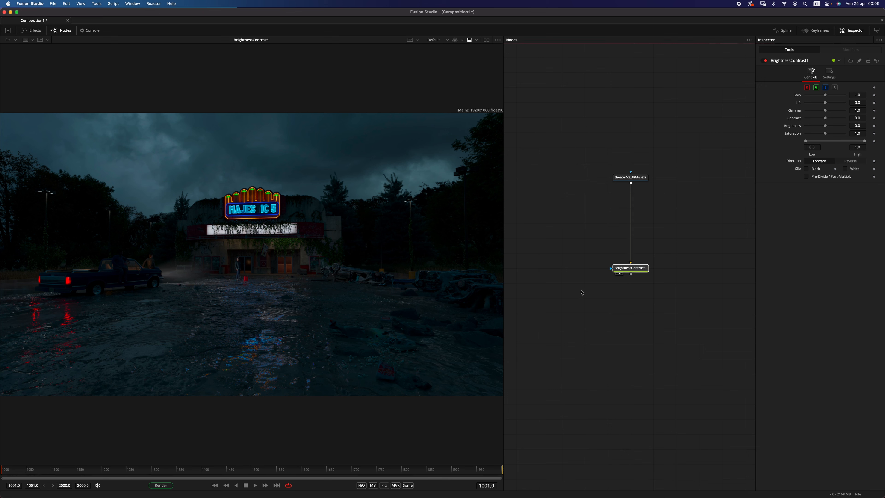
key(Delete)
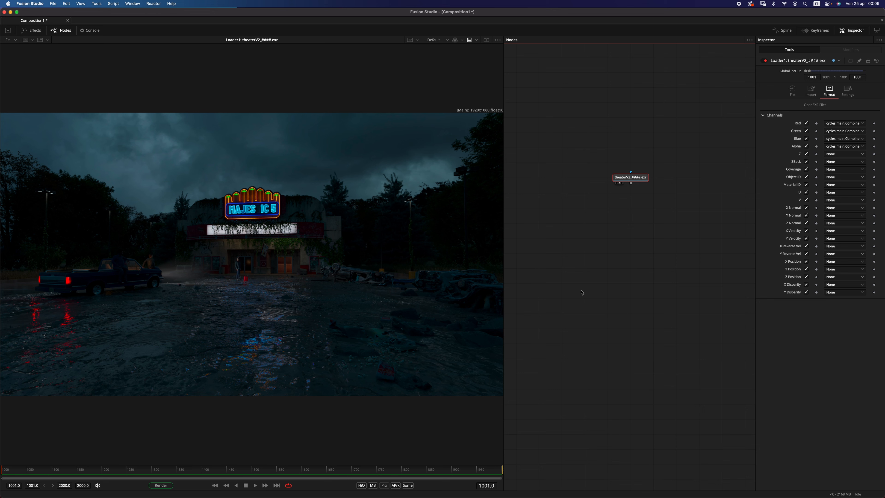
click(626, 178)
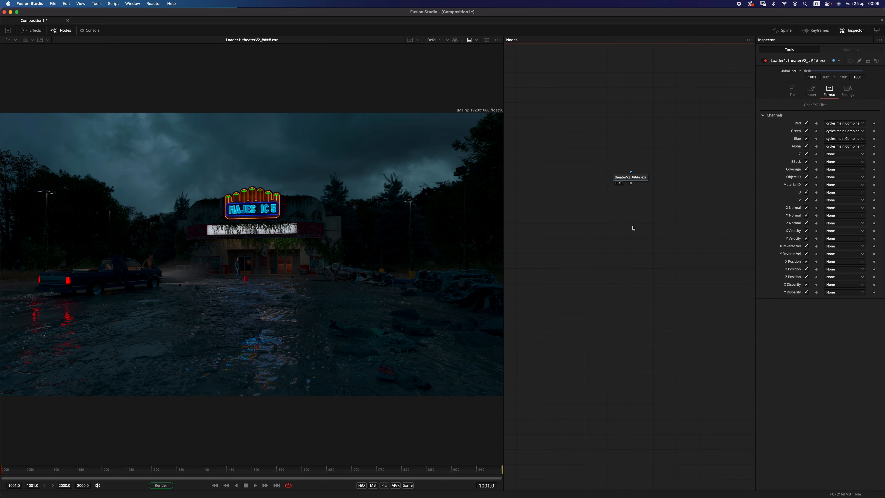
Step: Display the RGB circle masks from ChannelBooleans1_1 in the viewer, and show the theaterV2 loader again
drag(634, 217, 682, 191)
scroll(673, 204, down, 4)
drag(518, 257, 592, 176)
drag(582, 240, 316, 271)
scroll(613, 243, up, 3)
click(605, 255)
scroll(296, 283, down, 3)
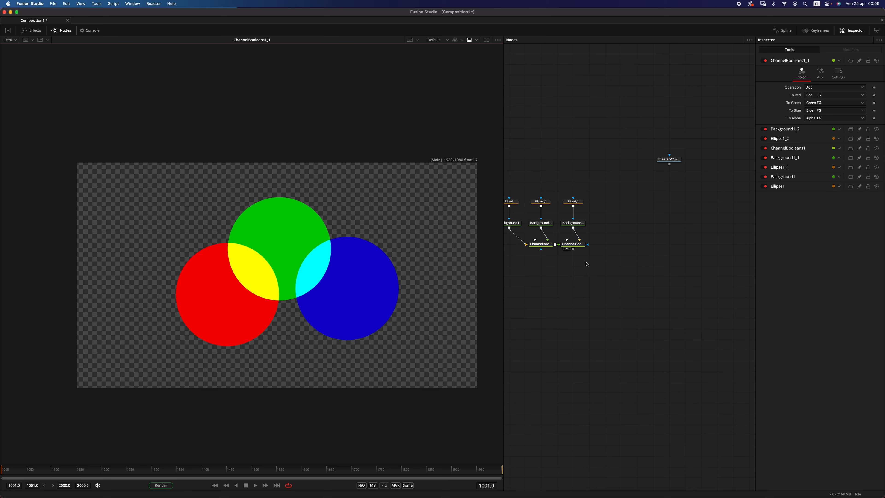
drag(616, 221, 606, 217)
scroll(606, 217, up, 1)
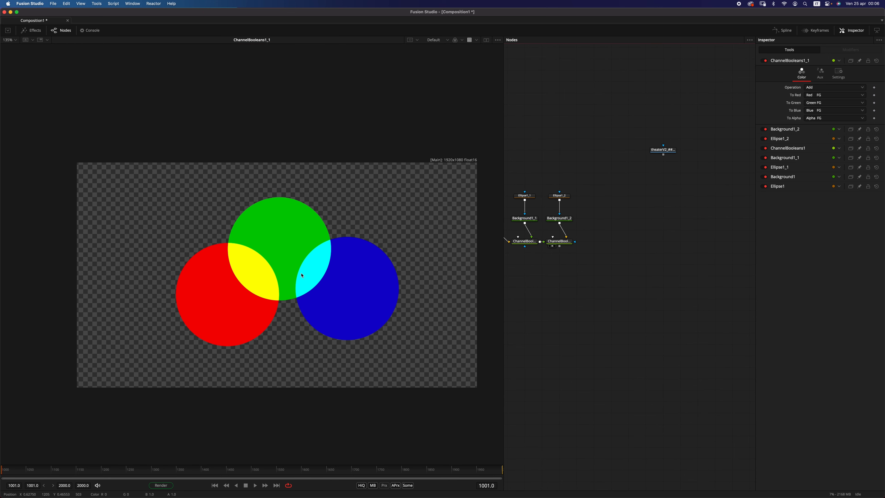
scroll(652, 187, up, 2)
drag(666, 141, 358, 255)
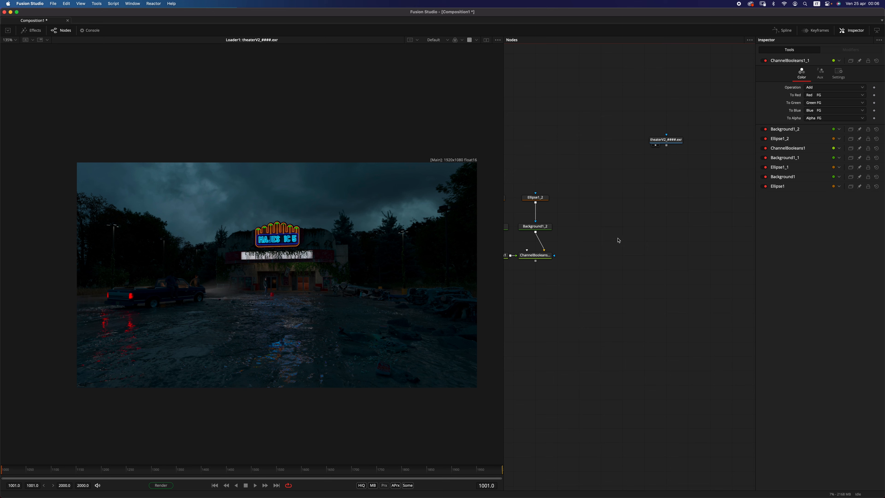
Step: Add a Combiner node below the theaterV2 loader, and connect the loader and the ChannelBooleans1_1 output to it
key(shift+space)
text(bc)
text(m)
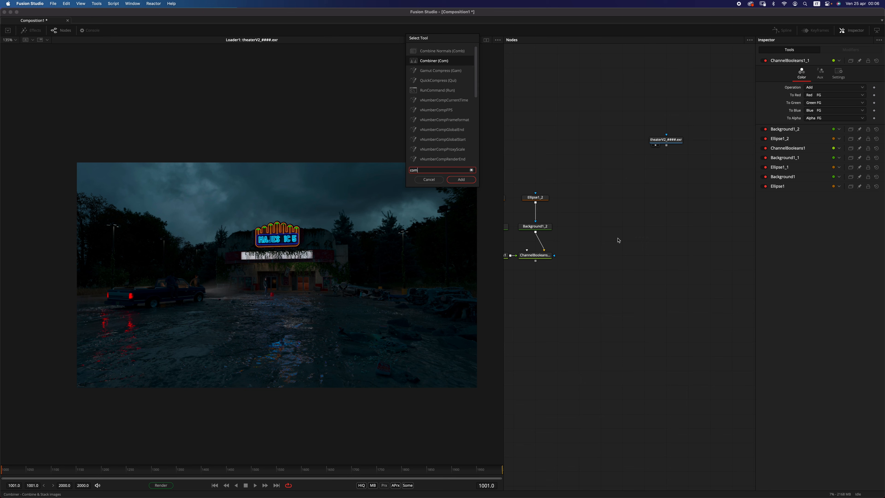
key(Return)
drag(667, 146, 671, 256)
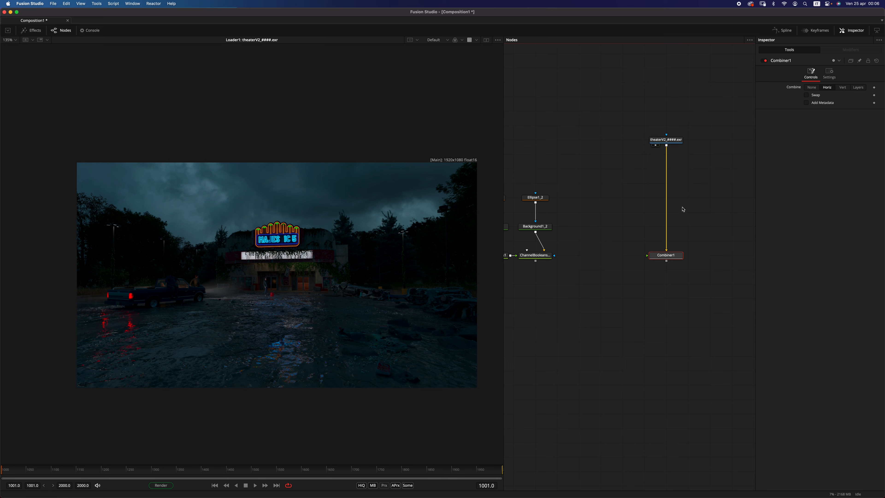
drag(554, 255, 659, 264)
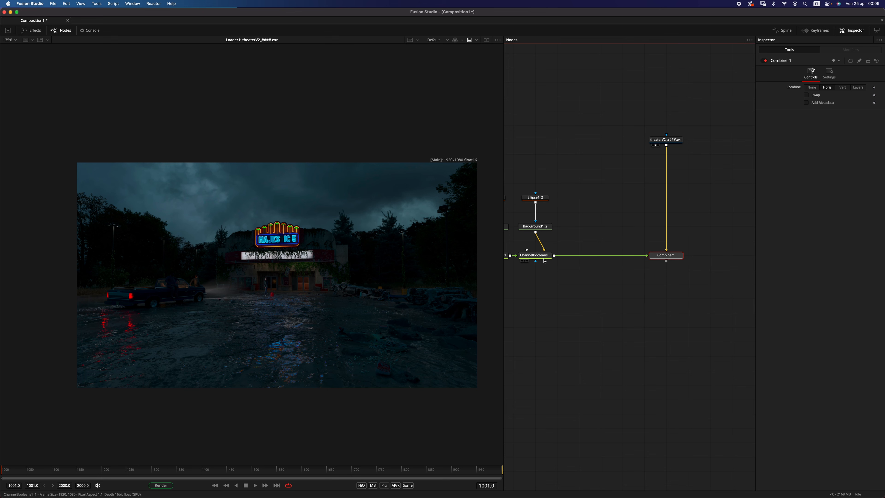
drag(543, 255, 343, 326)
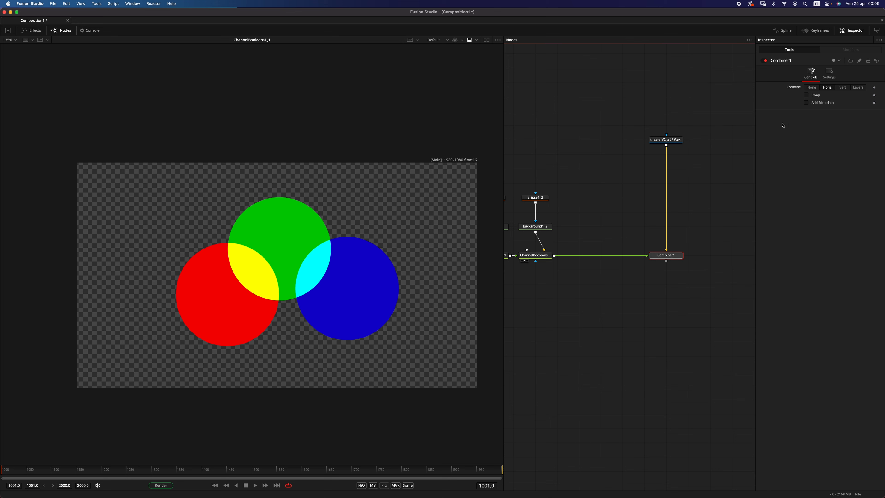
Step: Set the Combiner to combine as Layers, display it in the viewer, and name its second layer Masks
click(858, 87)
drag(665, 255, 464, 302)
double_click(824, 110)
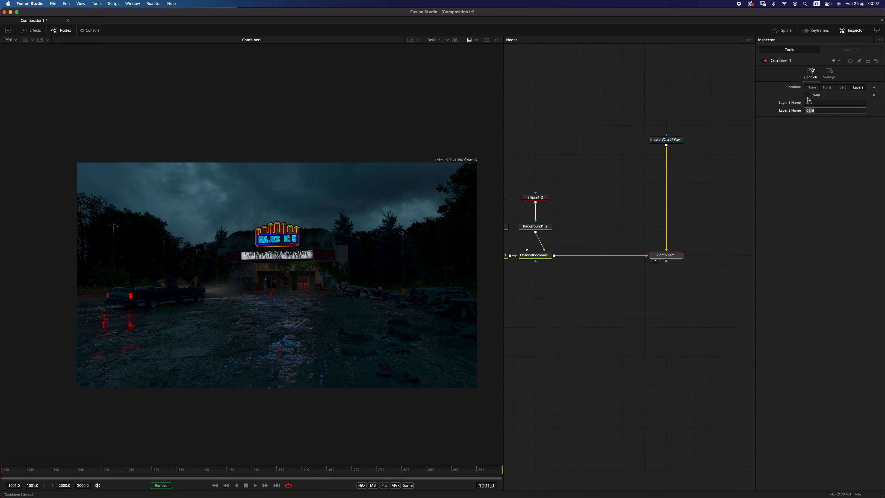
text(Masksal)
click(652, 306)
click(679, 257)
click(532, 233)
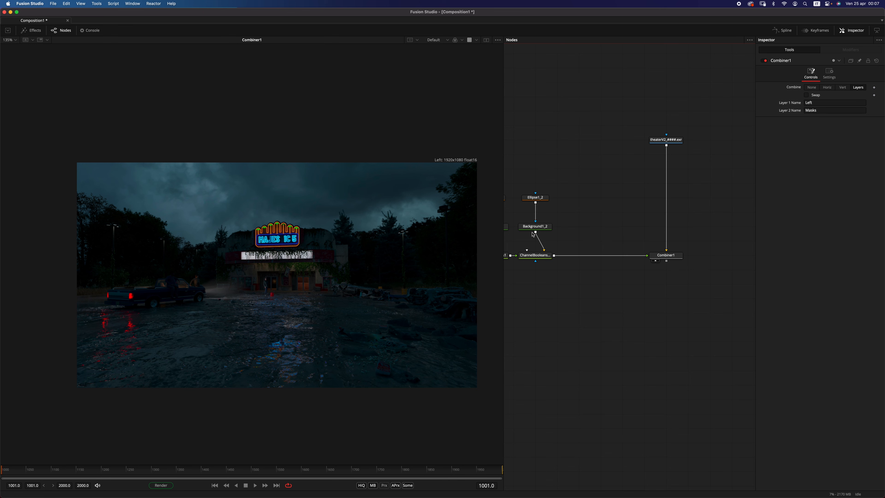
Step: View the Combiner's Masks layer in the viewer, and switch back to the Default layer
click(435, 40)
click(440, 62)
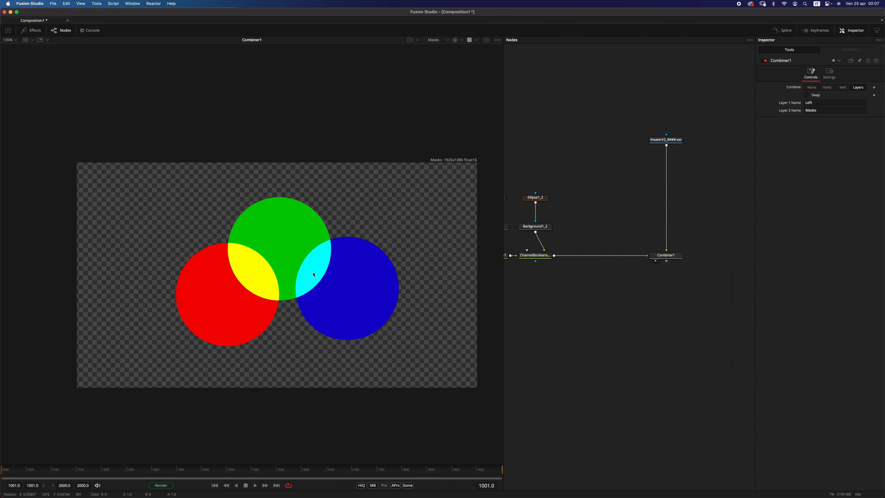
click(448, 39)
click(450, 48)
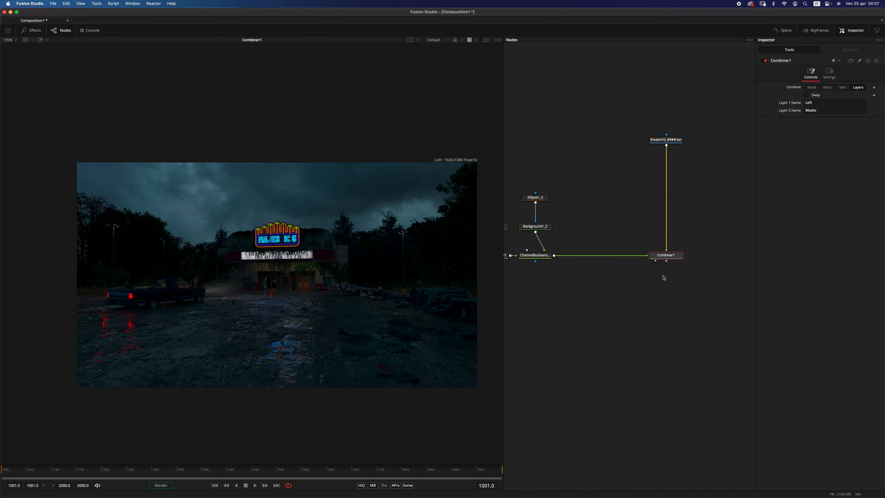
Step: Add a BrightnessContrast node after the Combiner, place it lower in the node graph, and display it in the viewer
key(shift+space)
text(com)
key(BackSpace)
key(BackSpace)
key(BackSpace)
text(bc)
key(Return)
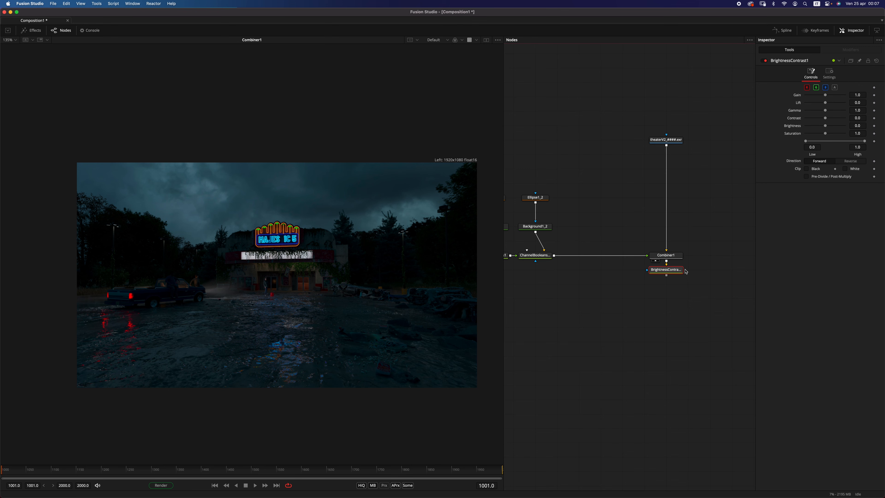
drag(668, 268, 676, 314)
key(1)
Step: Set the input layer of the BrightnessContrast node to Masks in its general settings
click(829, 73)
click(835, 204)
click(832, 235)
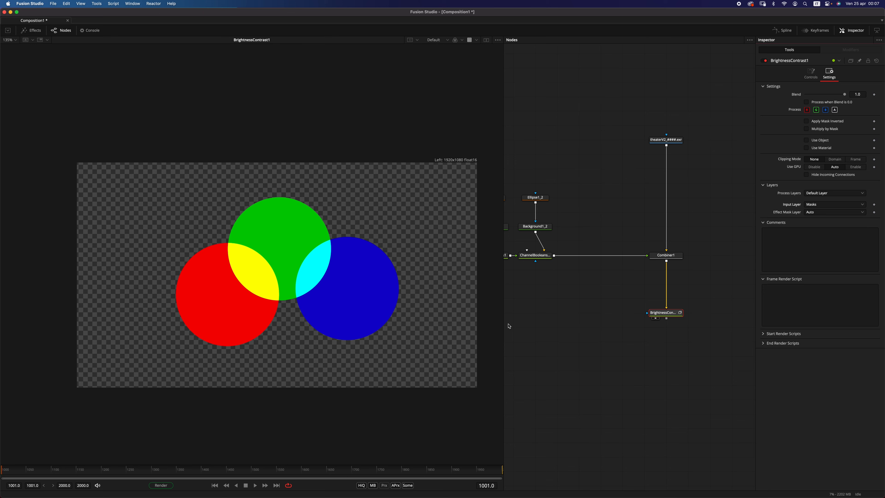
Step: Delete the BrightnessContrast node below the Combiner
click(670, 258)
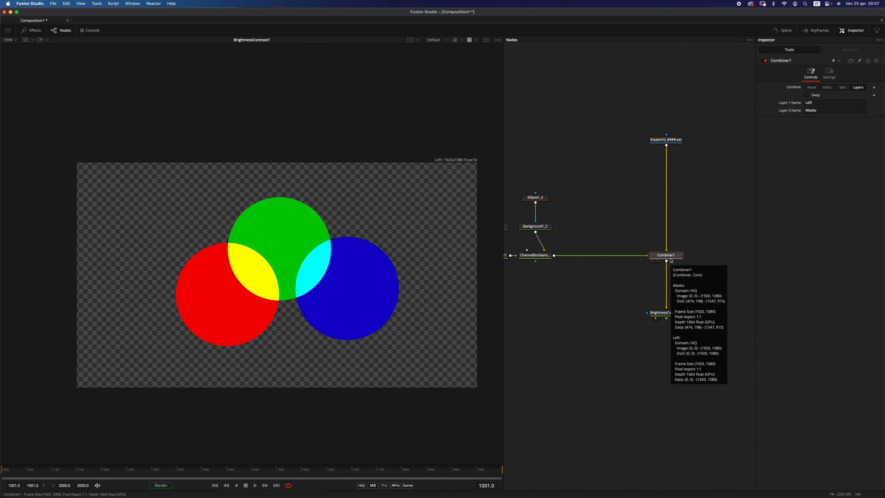
click(660, 313)
key(Delete)
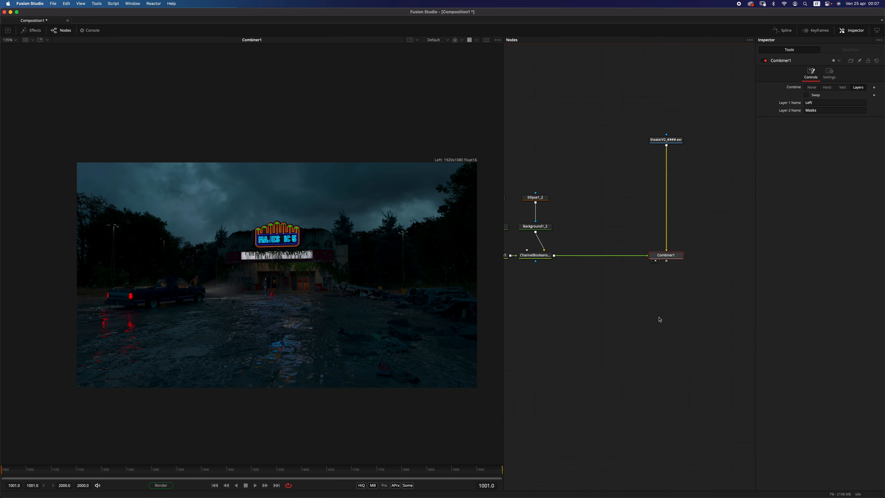
Step: Add a Splitter node after the Combiner, move it lower, and set it to split by Layers
mouse_move(670, 258)
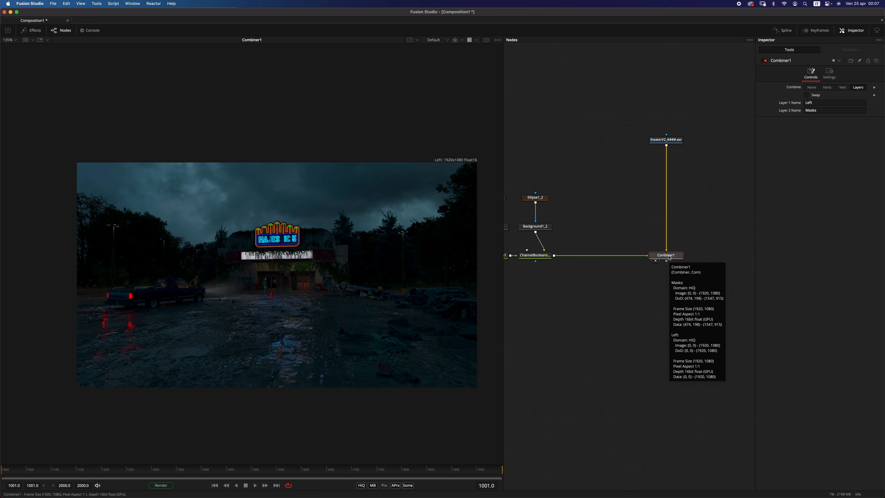
key(shift+space)
text(split)
key(Return)
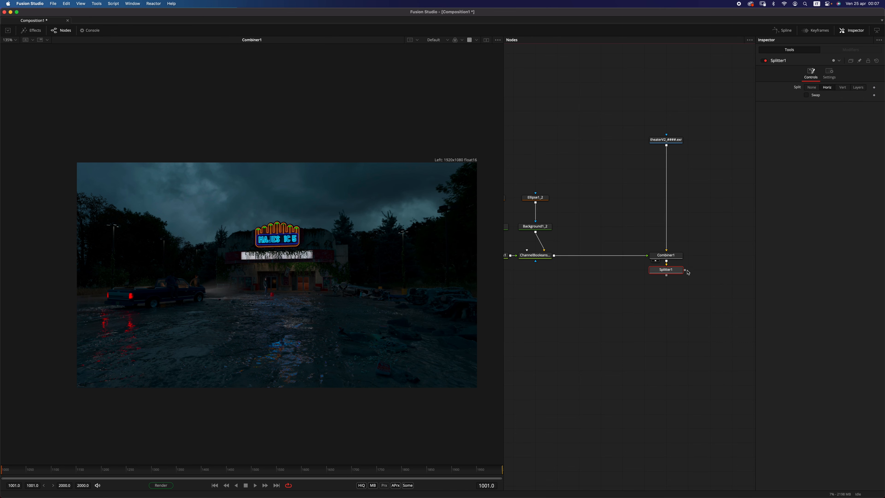
drag(670, 270, 674, 300)
click(858, 87)
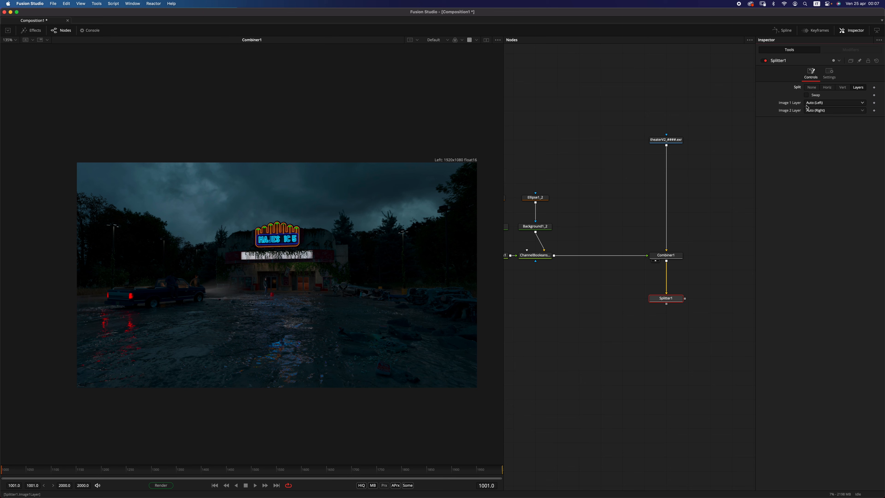
Step: Open the Splitter's Image 1 Layer options, and delete the Splitter node
click(828, 105)
click(779, 117)
key(Delete)
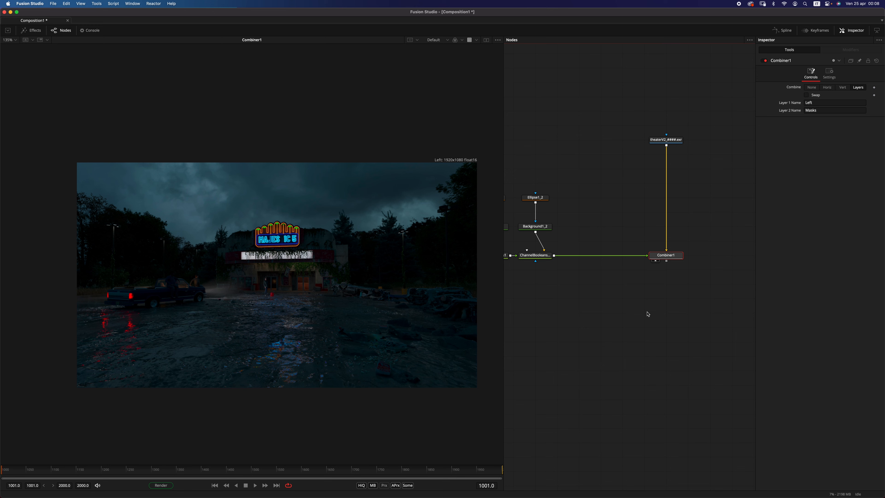
Step: Add a SimpleShuffle node after the Combiner and place it directly below
click(681, 310)
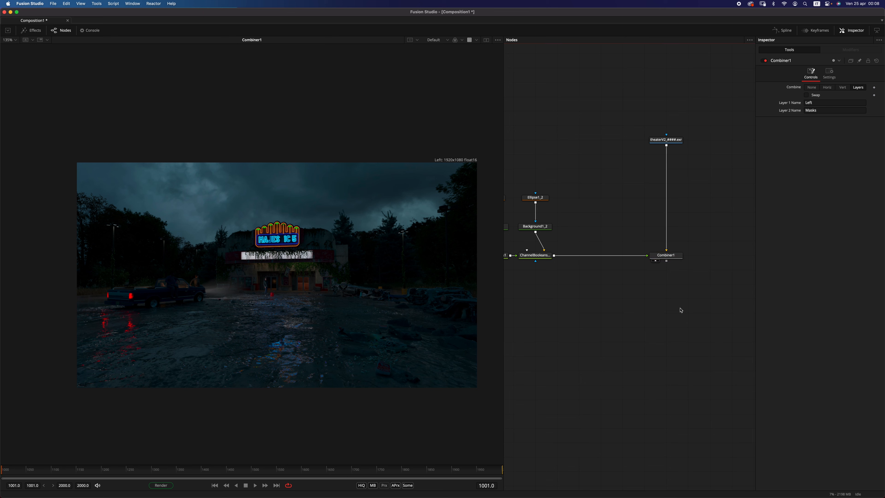
key(shift+space)
text(spli)
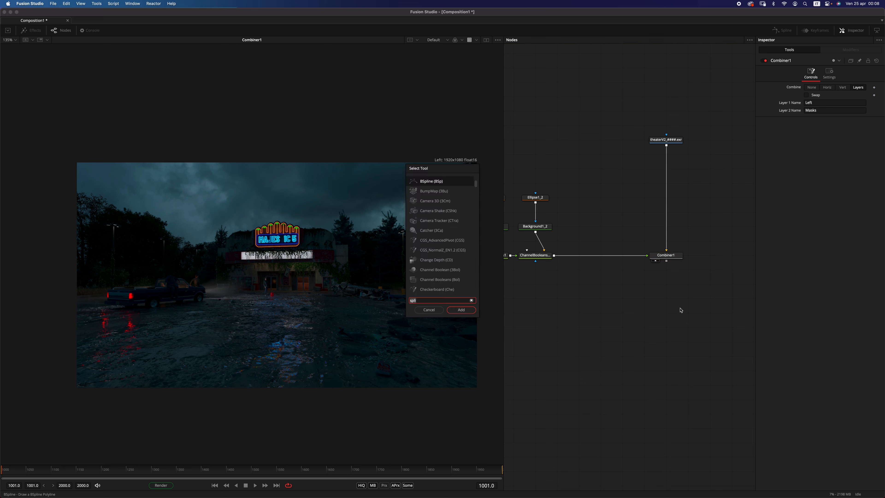
key(BackSpace)
key(BackSpace)
key(BackSpace)
key(BackSpace)
text(sim)
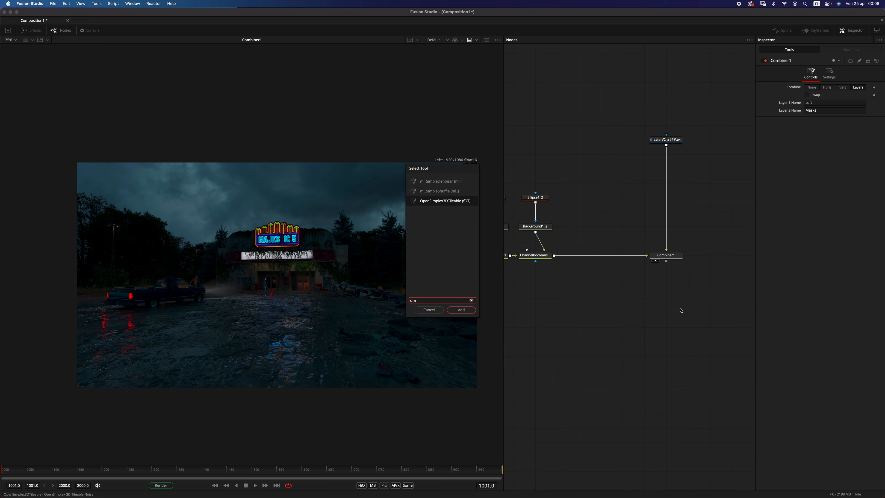
key(Up)
key(Return)
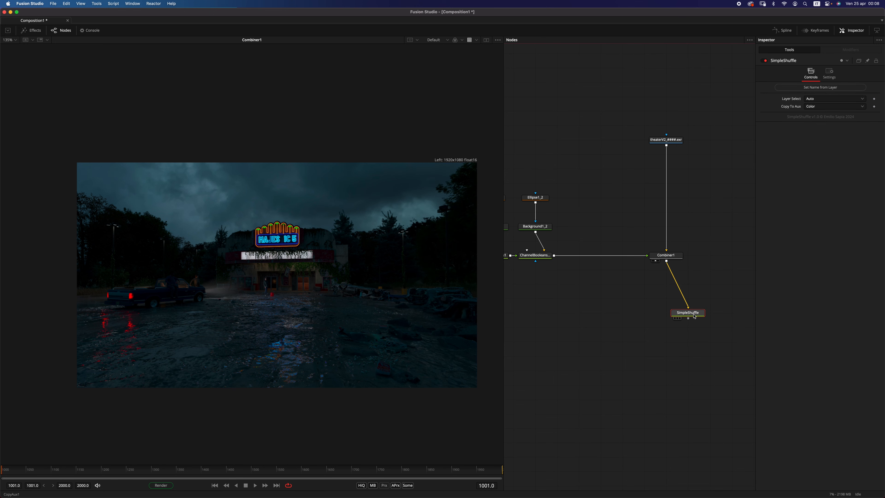
drag(694, 315, 673, 316)
Step: Set the SimpleShuffle layer to cycles main.Mist, show it in the viewer, and name the node from its layer
click(830, 102)
drag(864, 118, 862, 158)
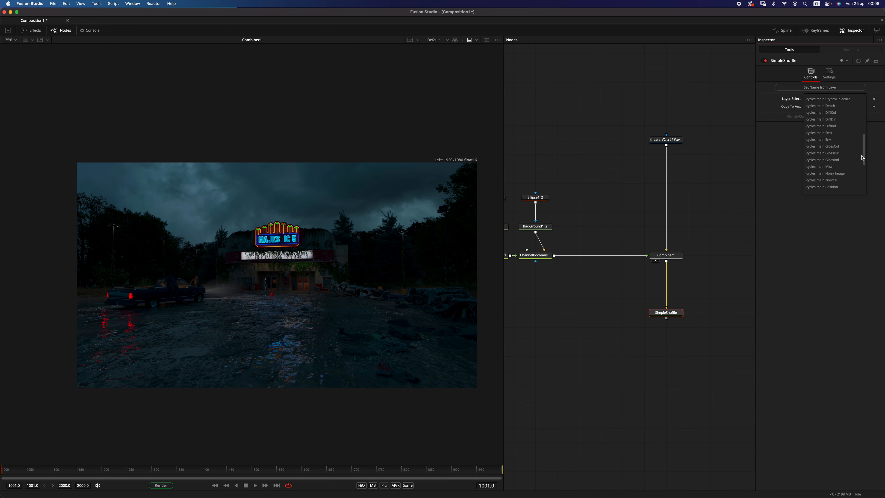
click(819, 153)
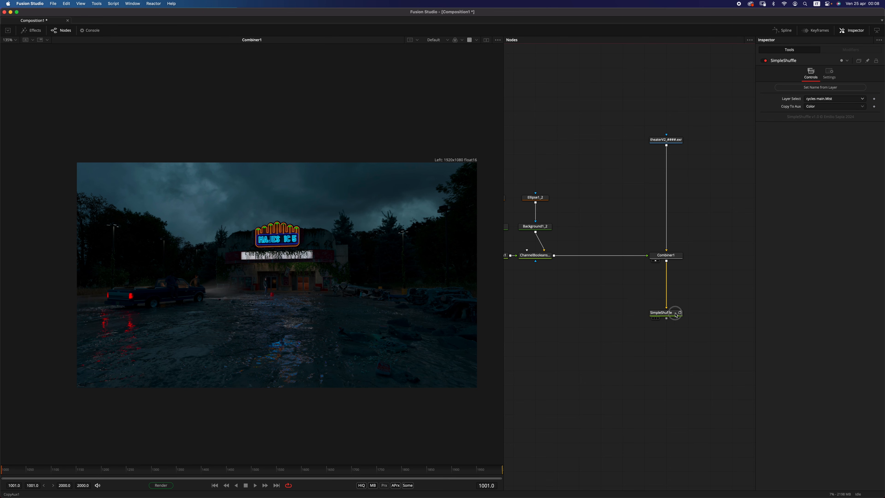
drag(675, 315, 340, 362)
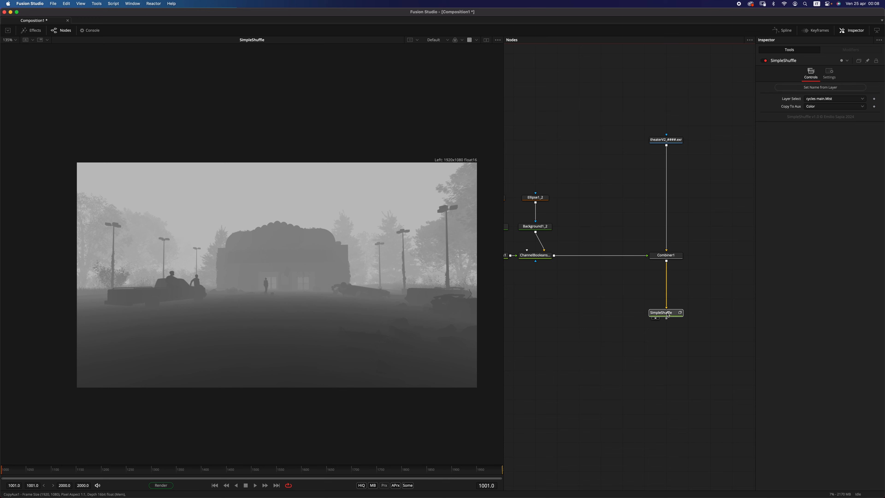
click(820, 87)
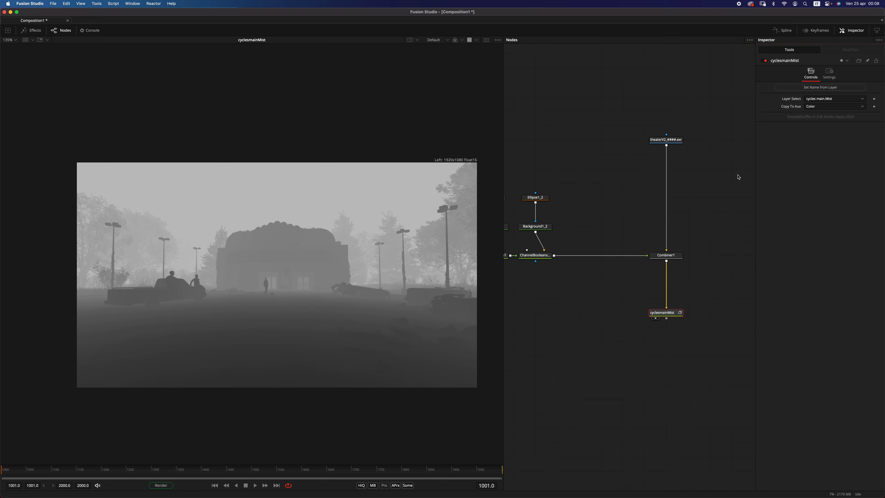
Step: Set the Mist shuffle node's Copy To Aux to Z and check the viewer's channel options for it
click(820, 109)
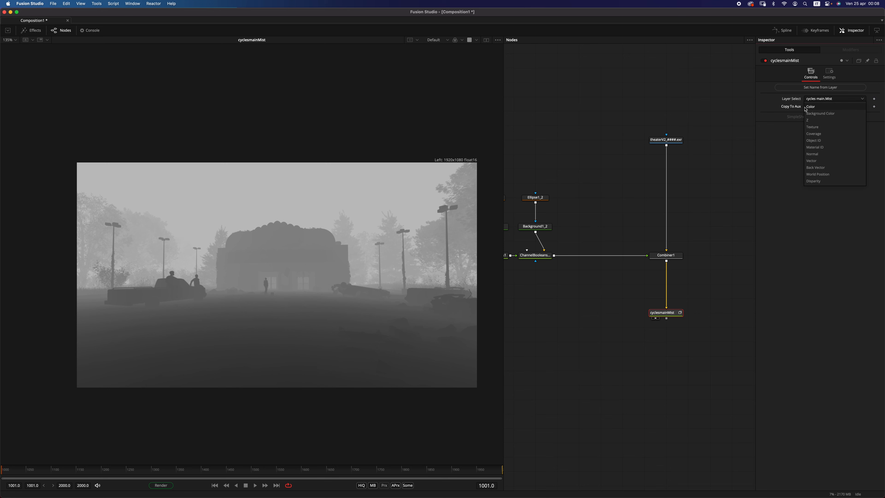
click(827, 119)
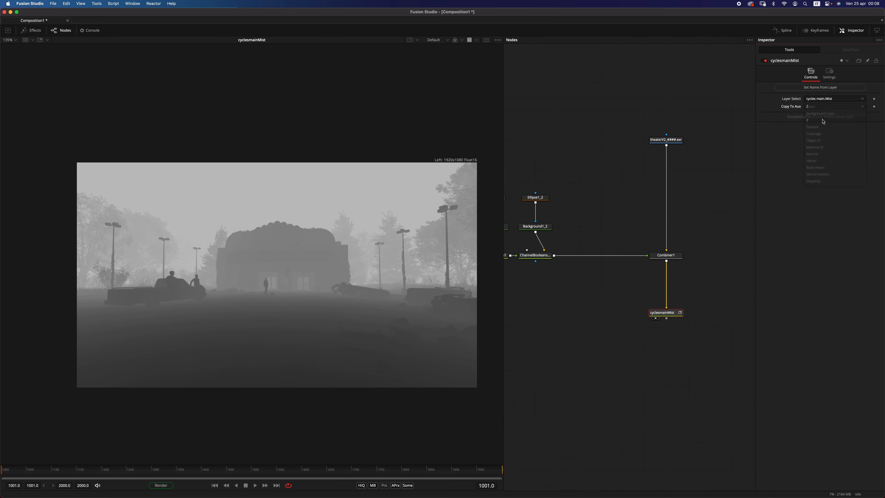
click(460, 40)
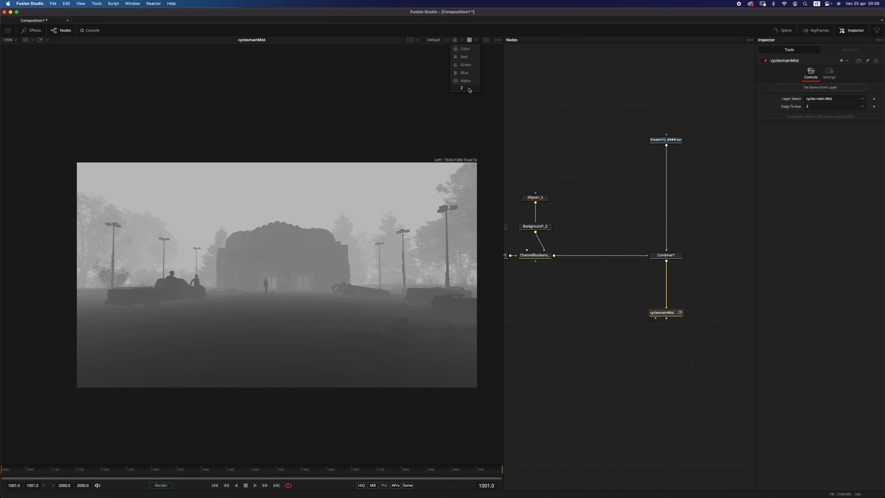
click(606, 204)
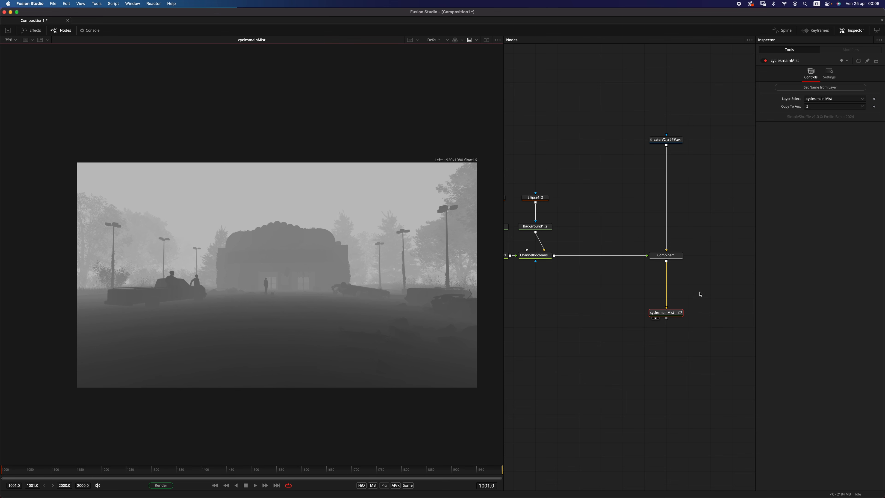
Step: Delete all nodes except the theater EXR loader
scroll(701, 294, down, 5)
drag(717, 317, 510, 202)
key(Delete)
scroll(640, 227, up, 2)
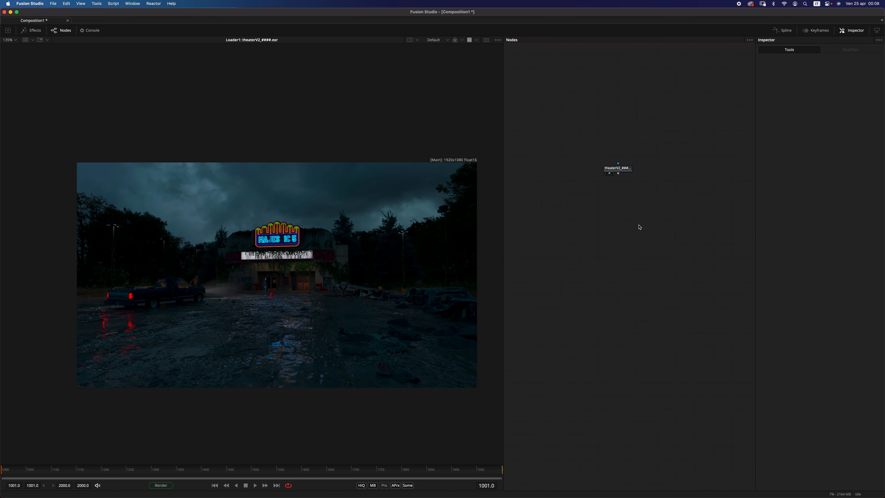
Step: Add a Layer Muxer node and connect the theater EXR loader to it
key(shift+space)
text(sim)
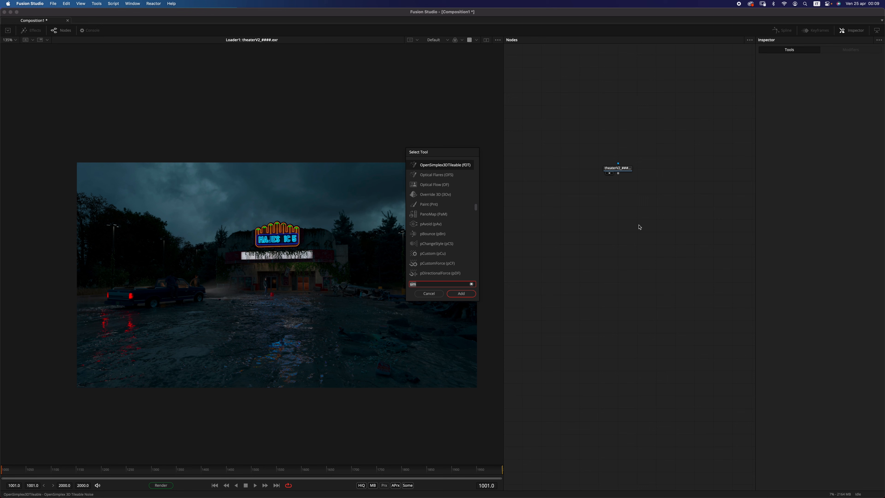
text(layer)
key(Return)
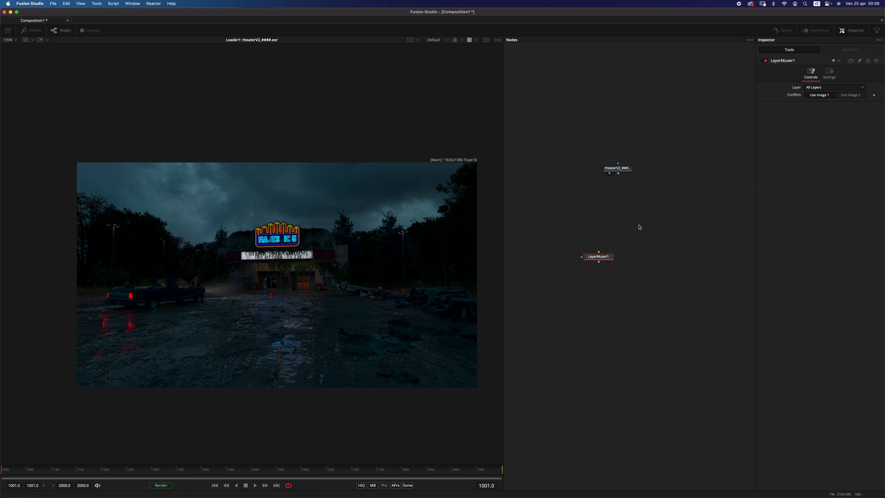
drag(618, 173, 617, 240)
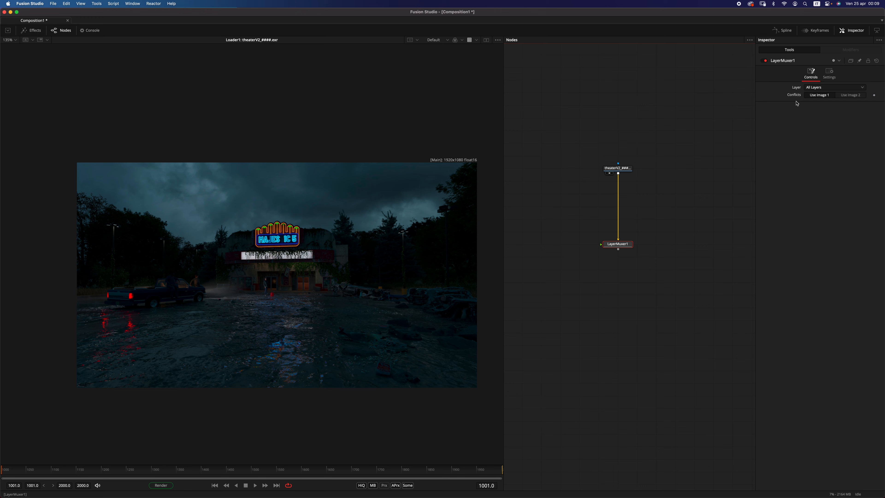
Step: Set the Layer Muxer's Layer option to Custom, and delete the node
click(827, 87)
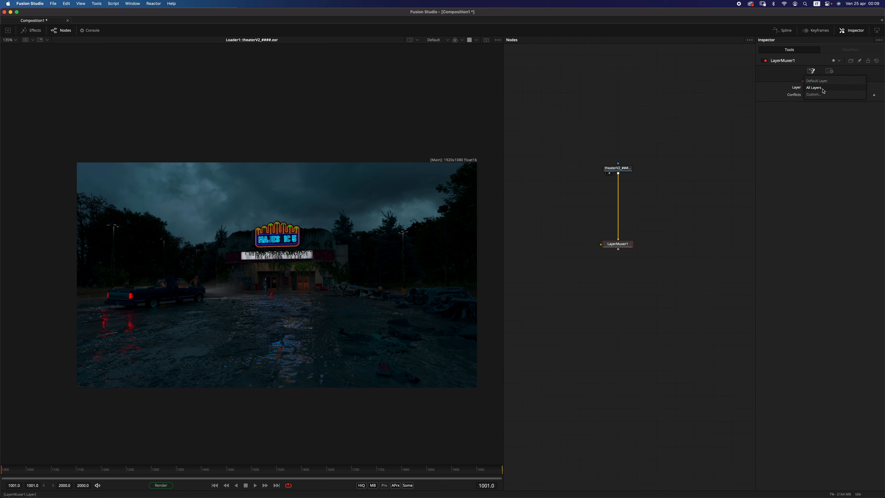
click(815, 95)
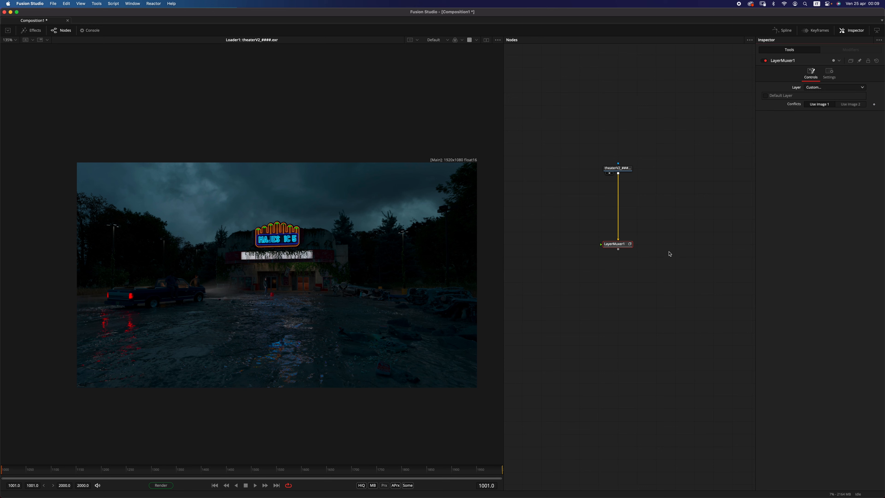
drag(601, 244, 543, 231)
click(613, 245)
key(Delete)
Step: Add a Layer Remover node below the theater loader, look through its layer list, and delete the node
key(shift+space)
text(layer)
key(Down)
key(Down)
key(Return)
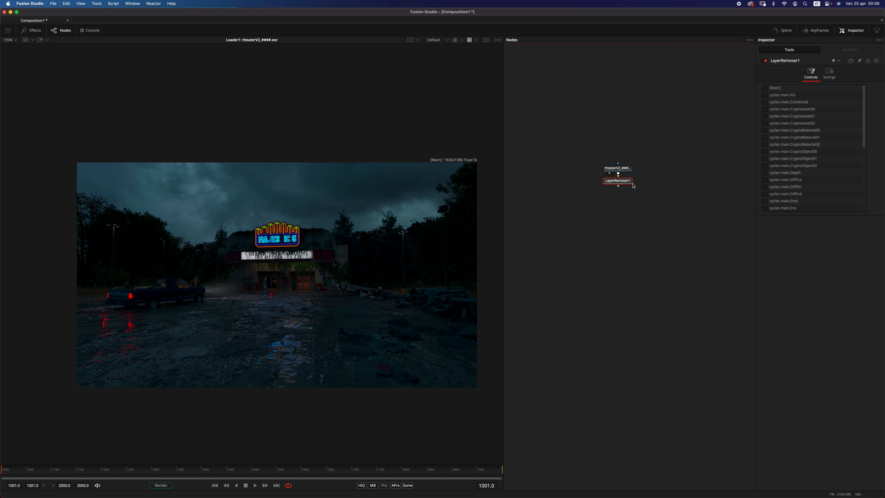
drag(633, 185, 629, 232)
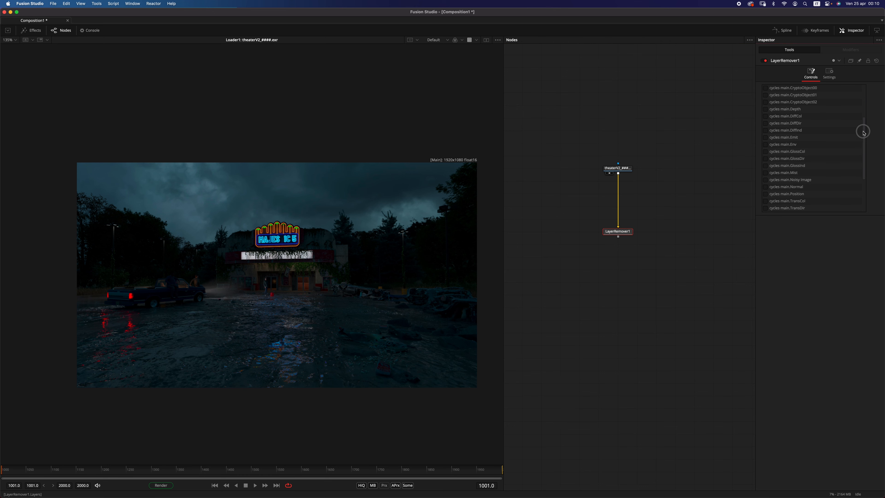
key(Delete)
Step: Add a Layer Regex node below the theater loader to show its controls, and delete the node
key(shift+space)
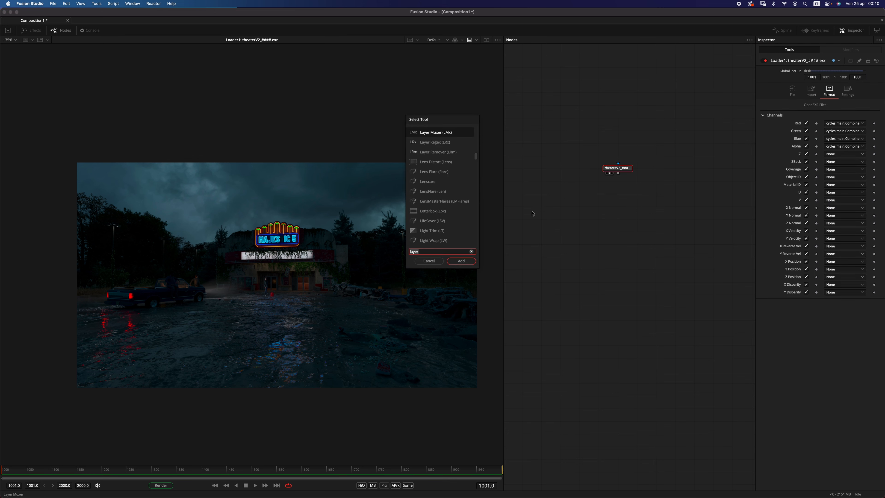
key(BackSpace)
key(Down)
key(Return)
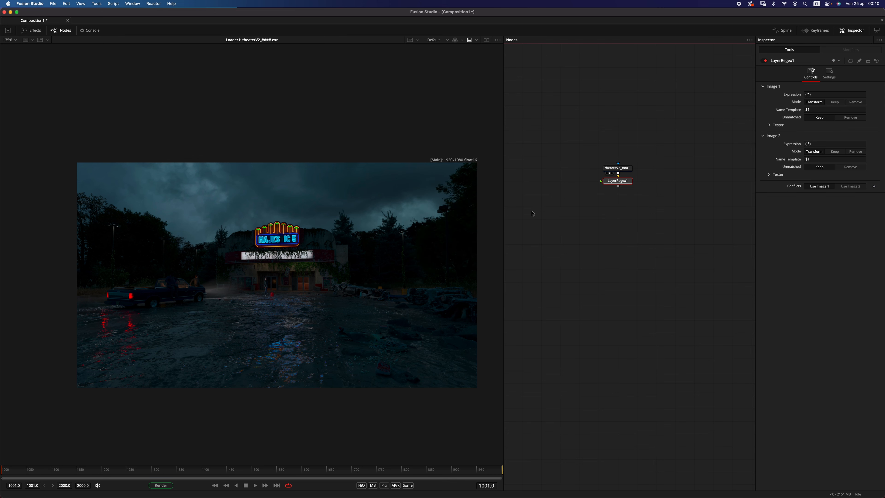
drag(625, 182, 625, 208)
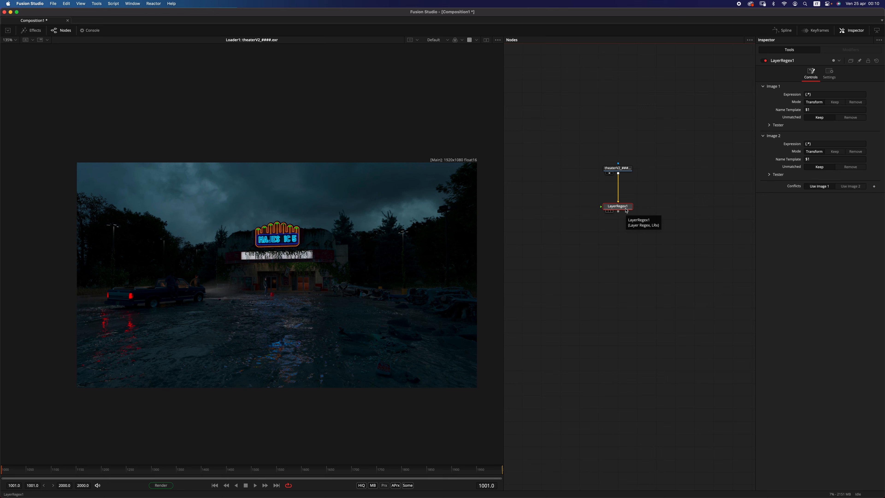
drag(637, 243, 568, 197)
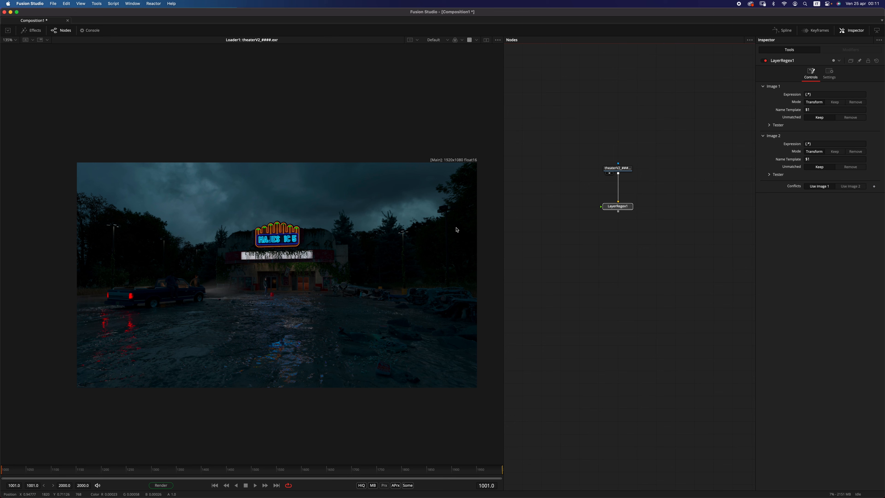
click(613, 210)
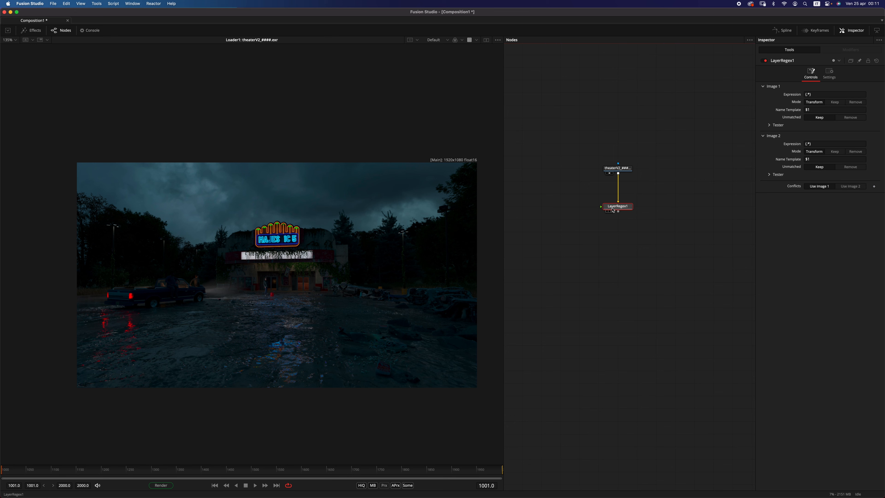
key(Delete)
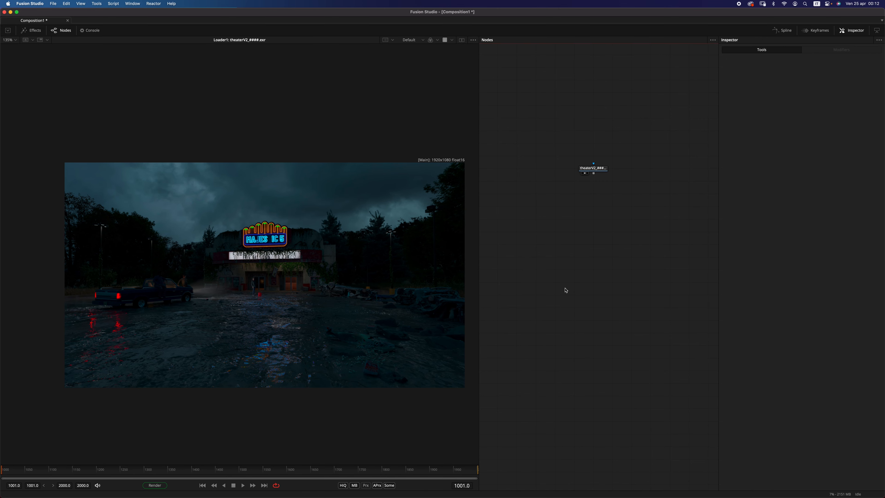
Step: Add an unconnected SimpleShuffle node to the flow
key(shift+space)
text(laye)
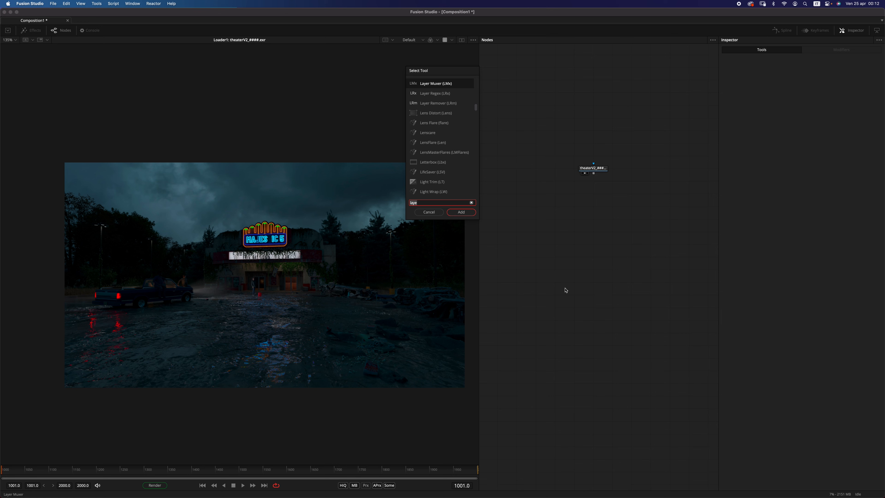
key(BackSpace)
key(BackSpace)
key(BackSpace)
key(BackSpace)
text(si)
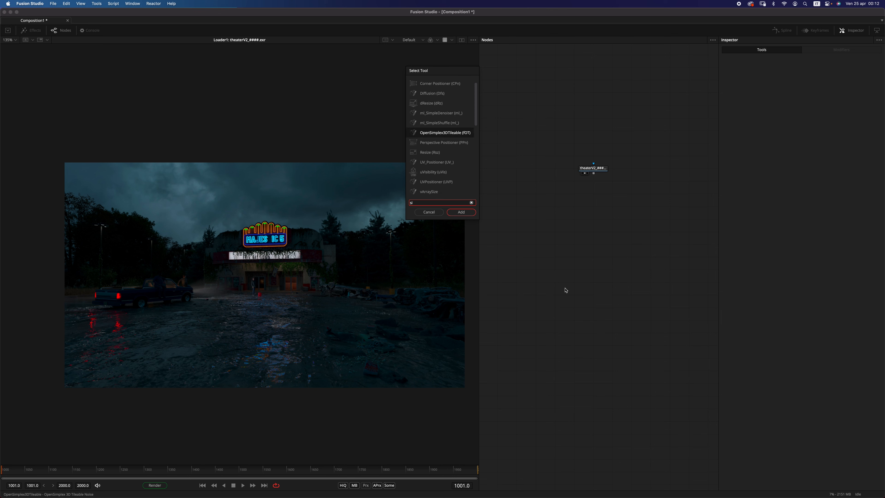
key(Up)
key(Return)
Step: Connect the theater loader to the SimpleShuffle through a router, and arrange the loader and shuffle nodes beside it
drag(594, 173, 620, 299)
alt+click(603, 225)
drag(603, 225, 661, 195)
scroll(517, 179, down, 2)
drag(544, 256, 578, 255)
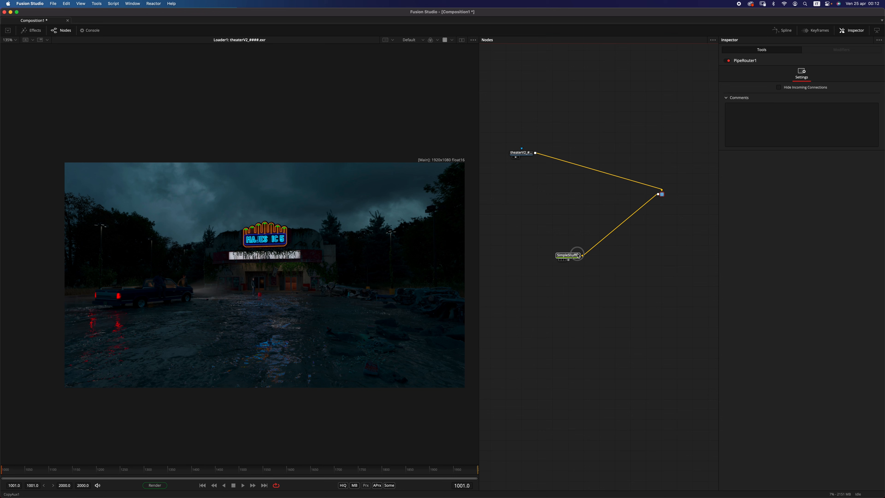
drag(521, 152, 522, 132)
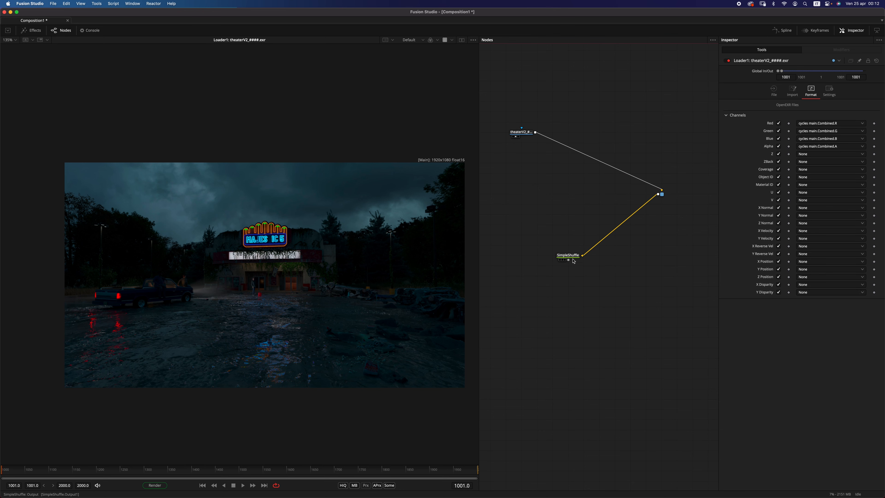
drag(576, 257, 592, 236)
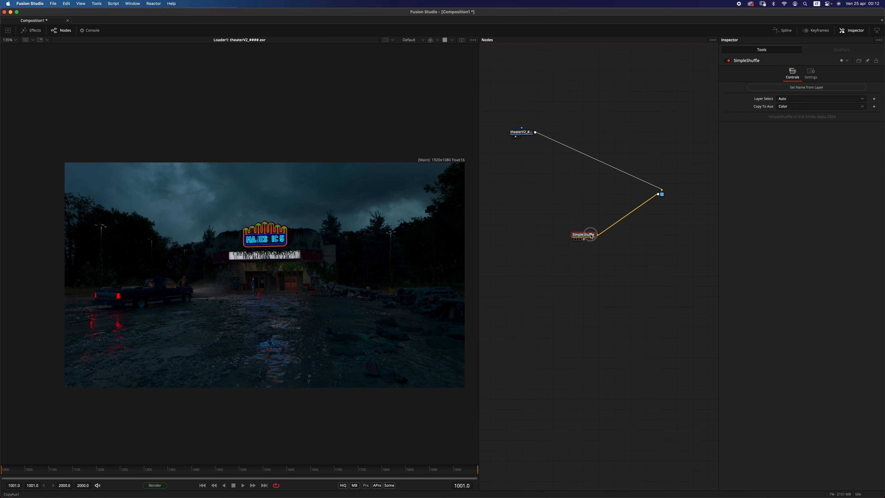
Step: Set the SimpleShuffle layer to cycles main.DiffCol and add a router on its incoming connection directly above it
click(795, 98)
drag(865, 112, 865, 146)
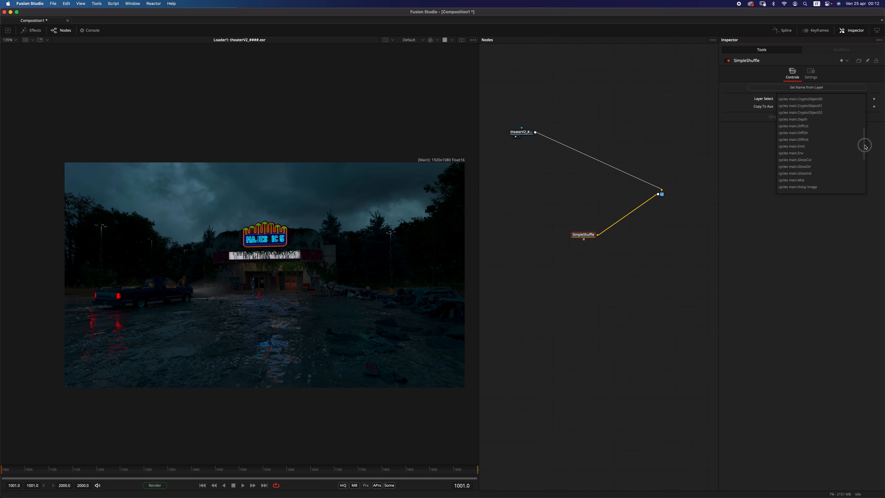
scroll(865, 145, down, 3)
scroll(865, 146, up, 4)
click(817, 132)
alt+drag(617, 222, 575, 192)
Step: Name the DiffCol shuffle node from its layer and show it in the viewer
click(583, 234)
click(795, 88)
drag(582, 235, 452, 251)
Step: Duplicate the DiffCol shuffle node and connect the copy to a new router on the horizontal connection
key(super+c)
key(super+v)
alt+click(616, 194)
drag(616, 194, 616, 235)
Step: Set the duplicated shuffle node's layer to cycles main.DiffDir and name the node from its layer
click(615, 234)
click(815, 99)
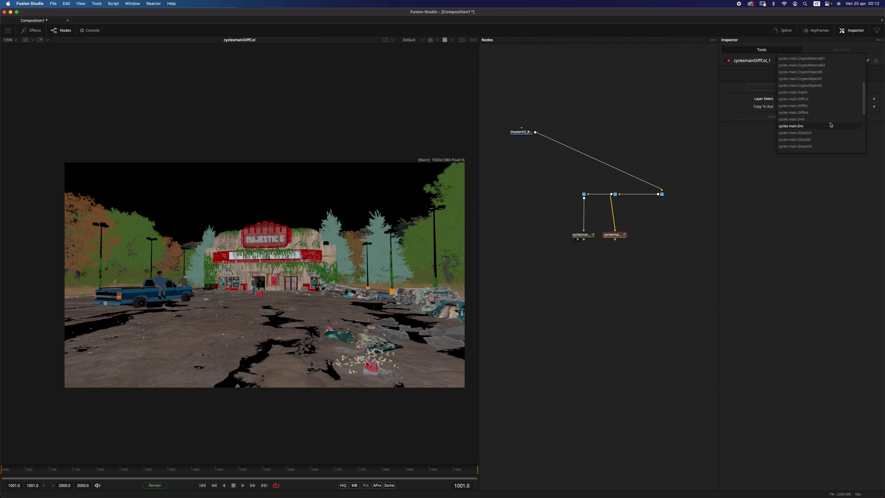
click(812, 108)
click(806, 87)
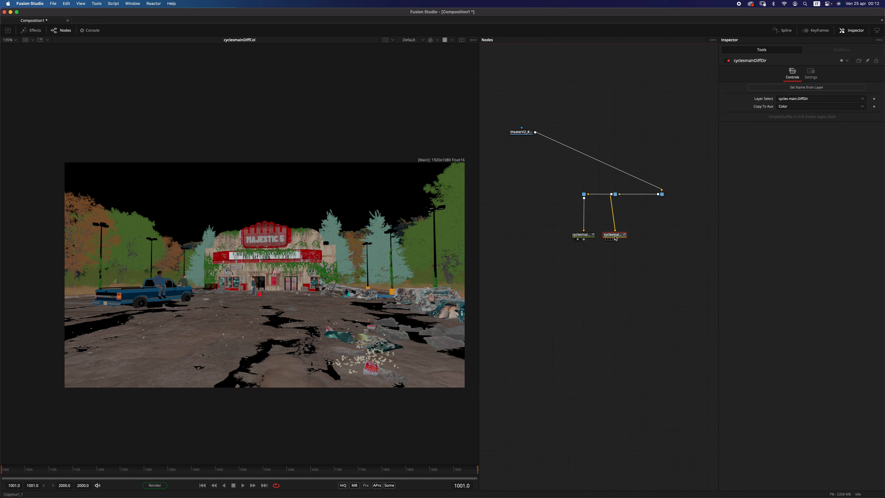
Step: Duplicate the DiffDir shuffle node and connect the copy to a new router on the horizontal connection
key(ctrl+v)
alt+click(645, 195)
drag(645, 194, 646, 232)
click(645, 235)
Step: Set the newest shuffle node's layer to cycles main.DiffInd, name it from its layer, and show it in the viewer
click(810, 98)
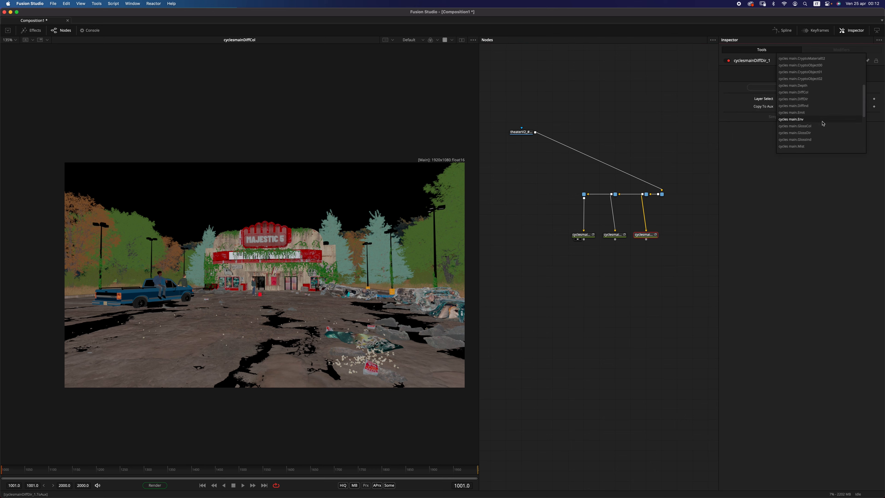
click(822, 106)
click(806, 87)
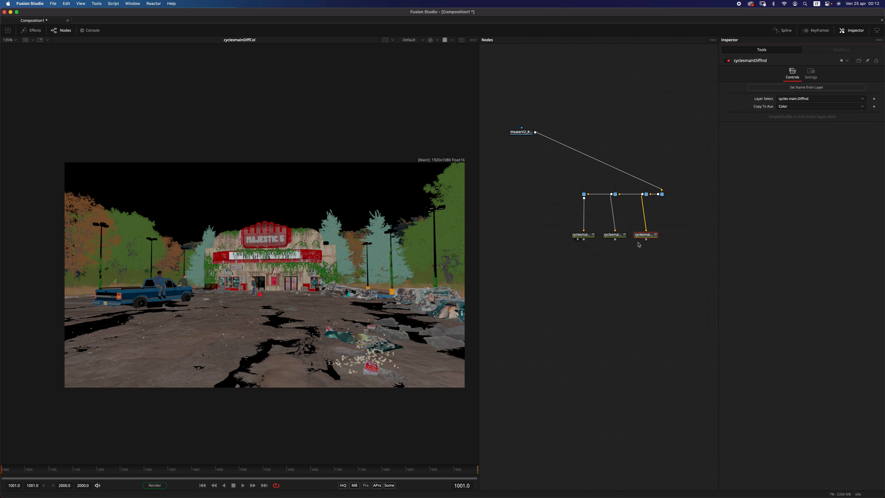
click(610, 240)
click(641, 240)
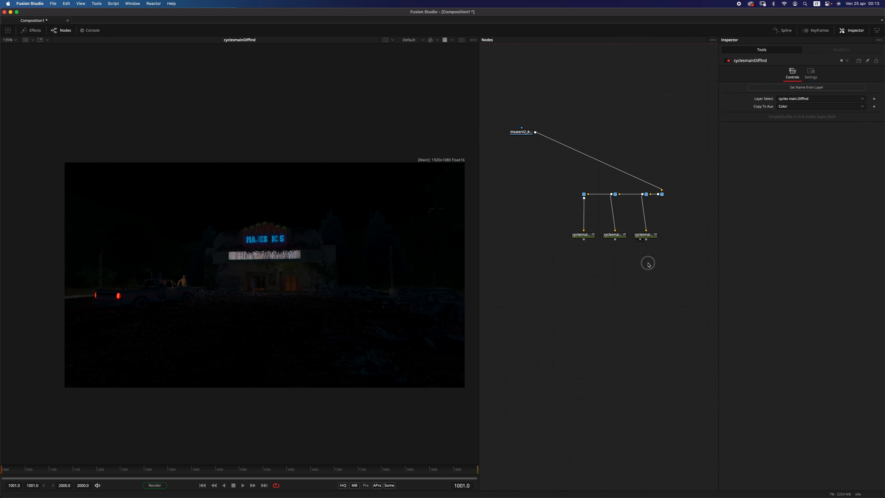
Step: Combine the DiffDir and DiffInd shuffles in a Channel Booleans node set to Add with To Alpha on Do Nothing, and view it
key(shift+space)
text(bol)
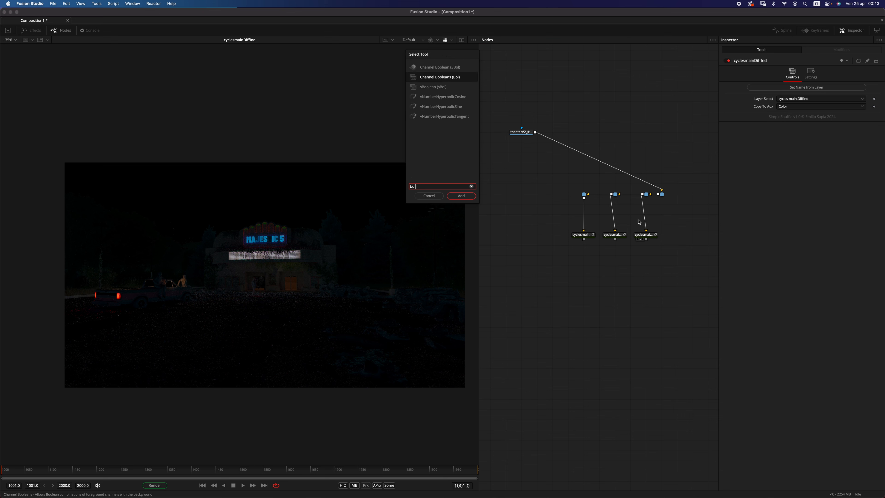
key(Return)
drag(646, 239, 646, 266)
drag(615, 239, 646, 258)
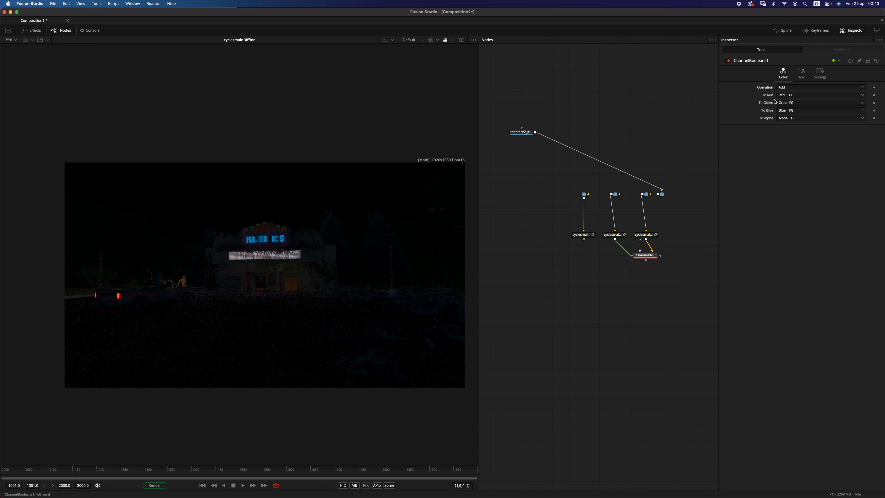
drag(646, 256, 276, 363)
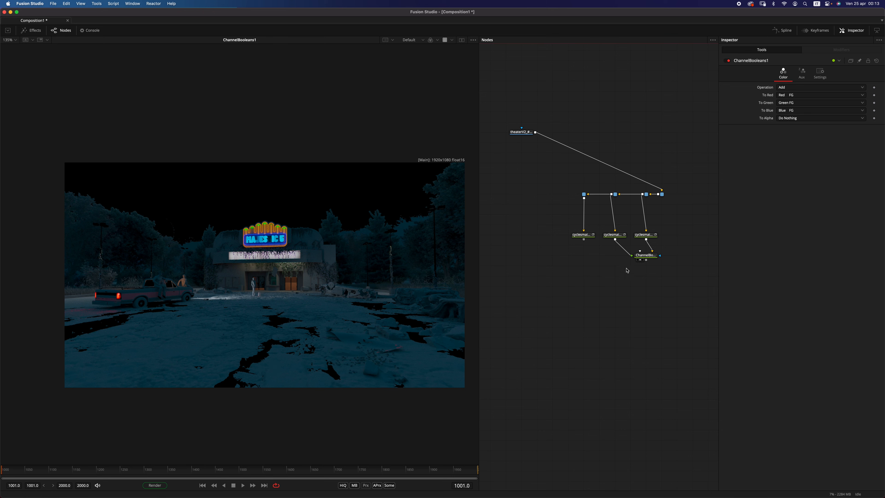
Step: Duplicate the Channel Booleans node to Multiply the DiffCol shuffle with the combined diffuse lighting, and show the copy in the viewer
key(super+c)
key(super+v)
drag(681, 258, 588, 251)
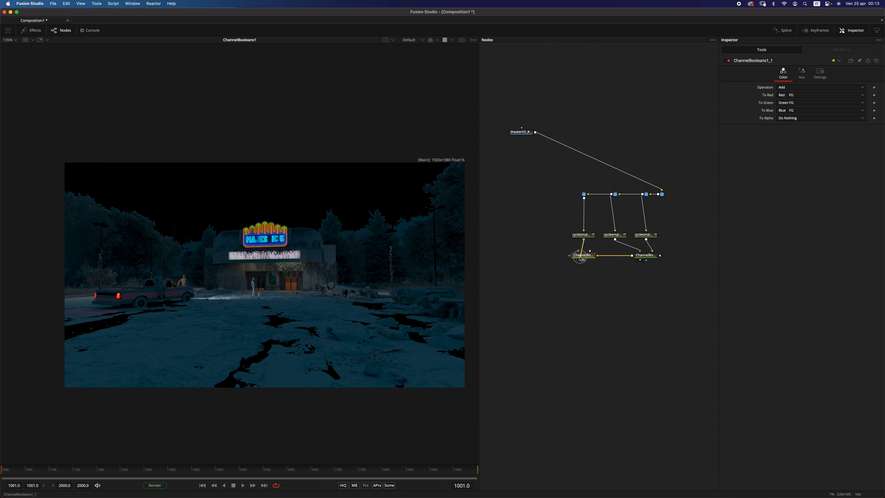
click(587, 235)
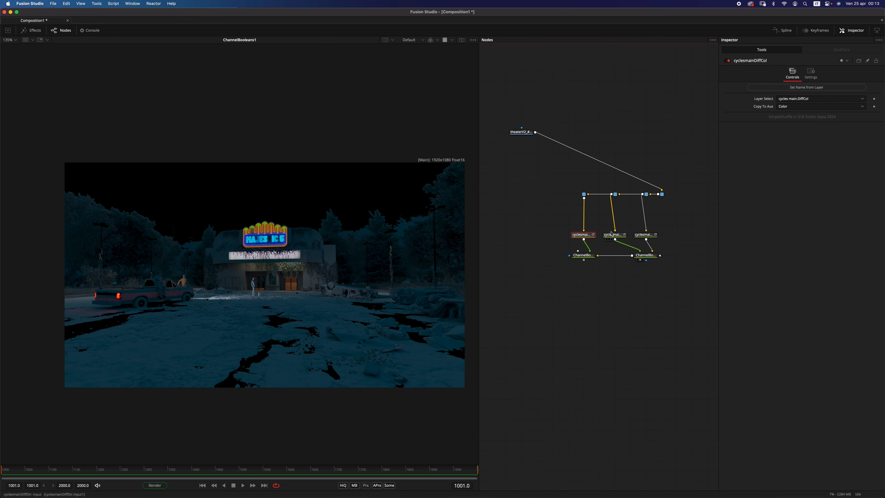
click(590, 254)
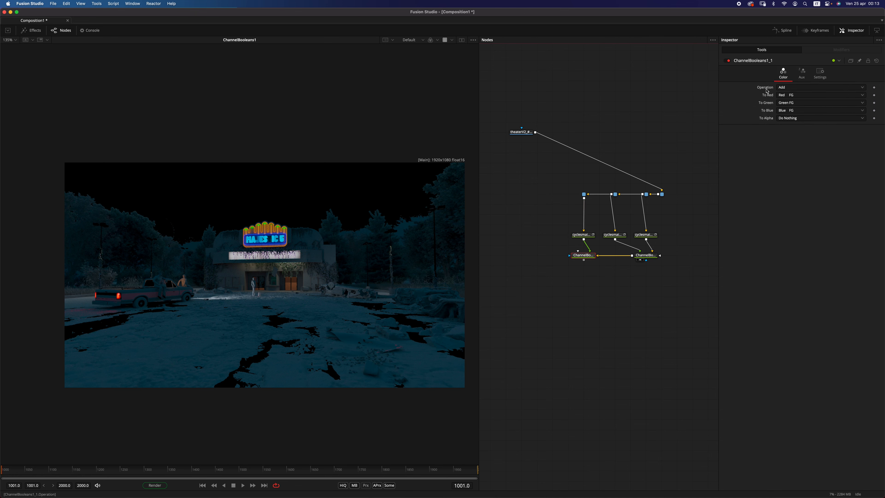
drag(583, 255, 272, 382)
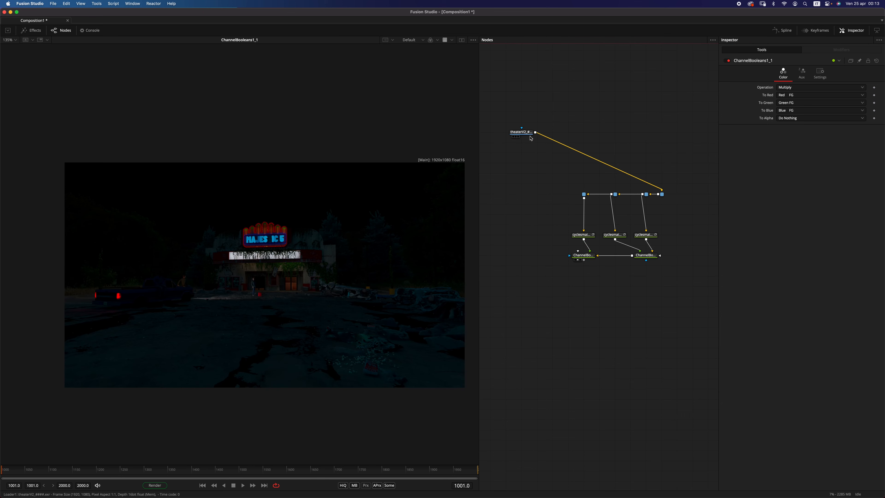
Step: Duplicate the whole diffuse branch, place the copy below the original, and feed it from the shared router
drag(544, 289, 709, 159)
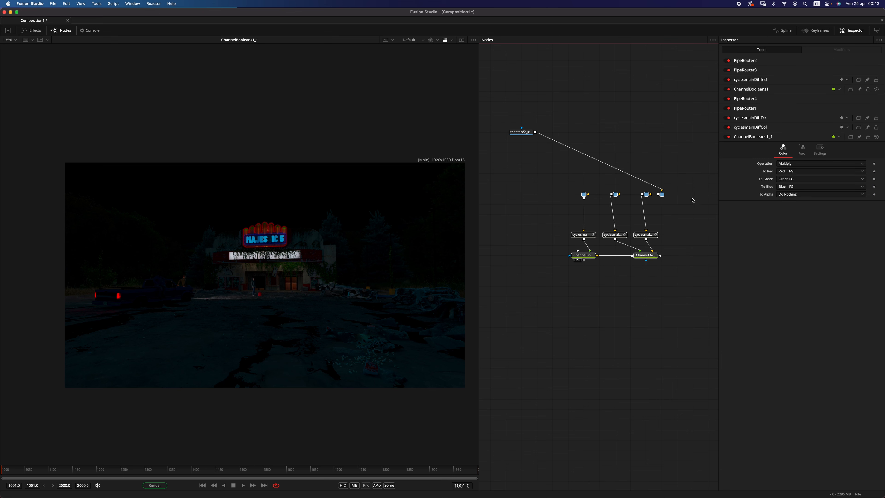
key(super+c)
key(super+v)
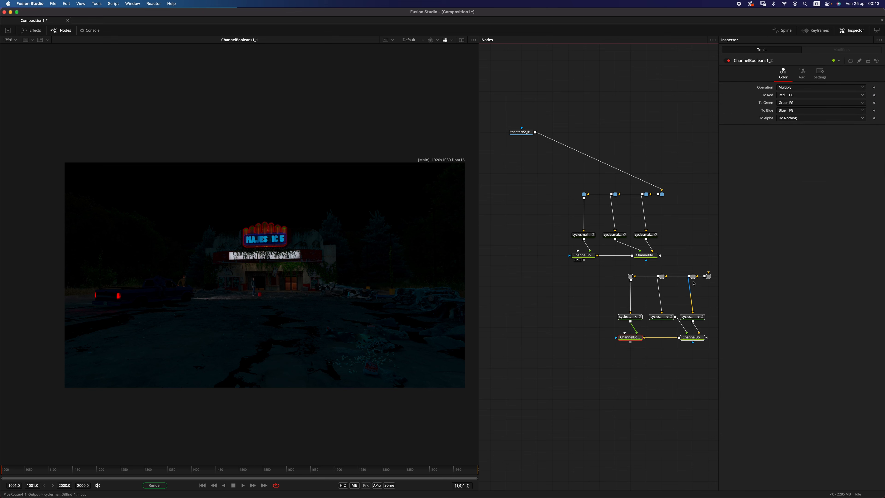
drag(692, 316, 652, 335)
drag(660, 197, 678, 297)
click(677, 322)
Step: Set the three copied shuffle nodes' layers to cycles main.GlossCol, cycles main.GlossDir and cycles main.GlossInd
click(585, 338)
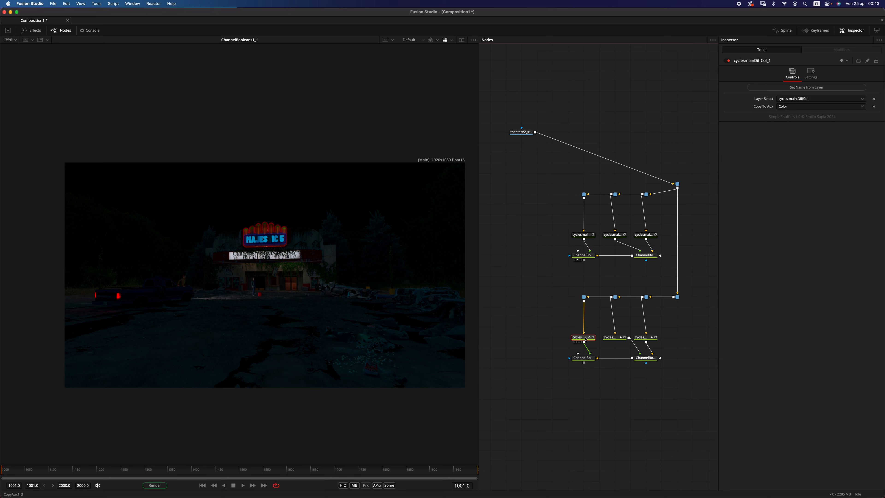
click(786, 99)
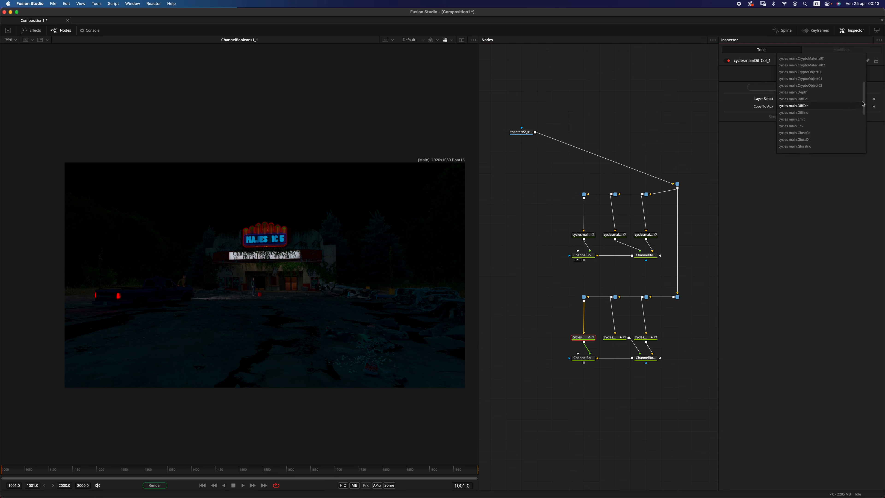
drag(866, 100, 865, 105)
click(814, 119)
click(618, 336)
click(807, 100)
click(801, 133)
click(646, 337)
click(816, 100)
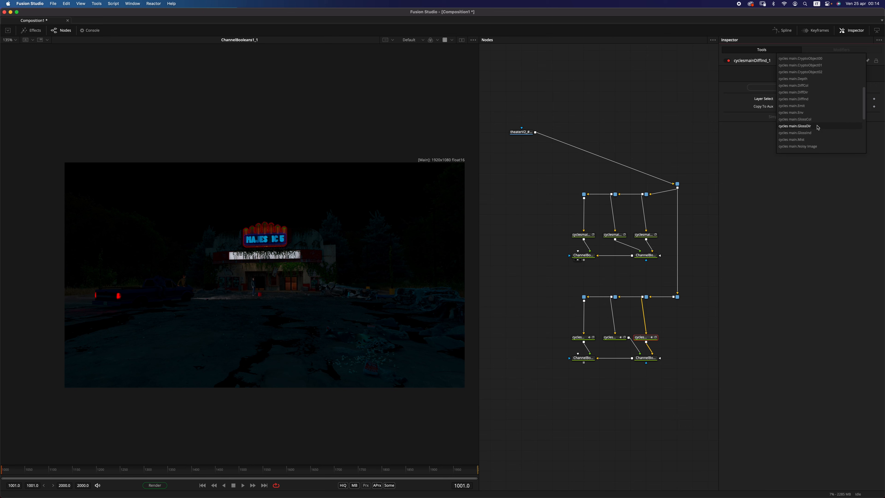
click(815, 133)
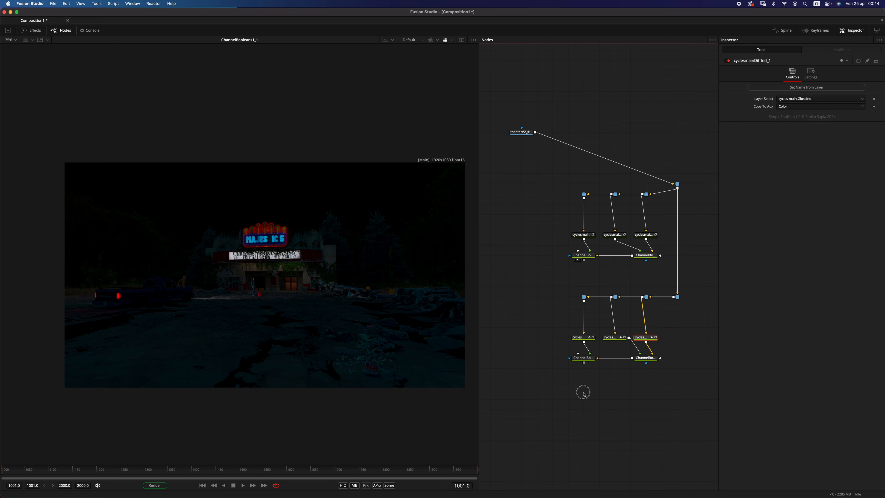
Step: Name the three gloss shuffle nodes from their layers and show the gloss branch's Multiply Channel Booleans node in the viewer
click(584, 337)
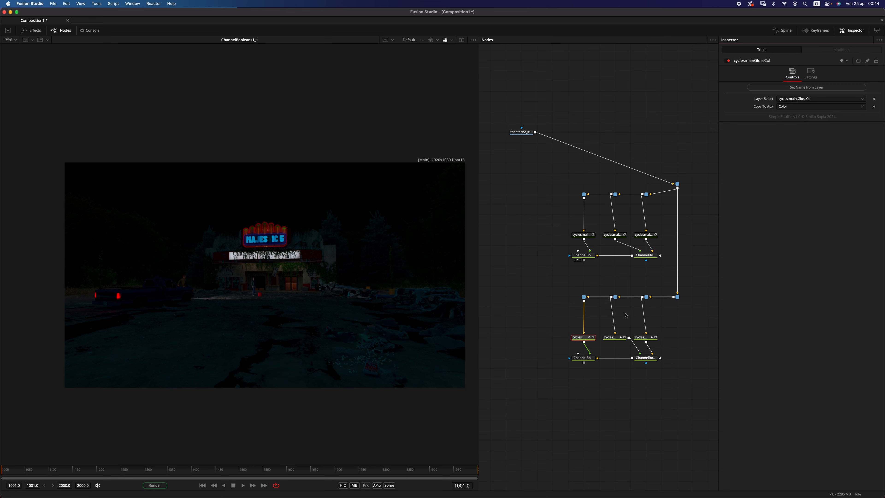
click(613, 337)
click(643, 337)
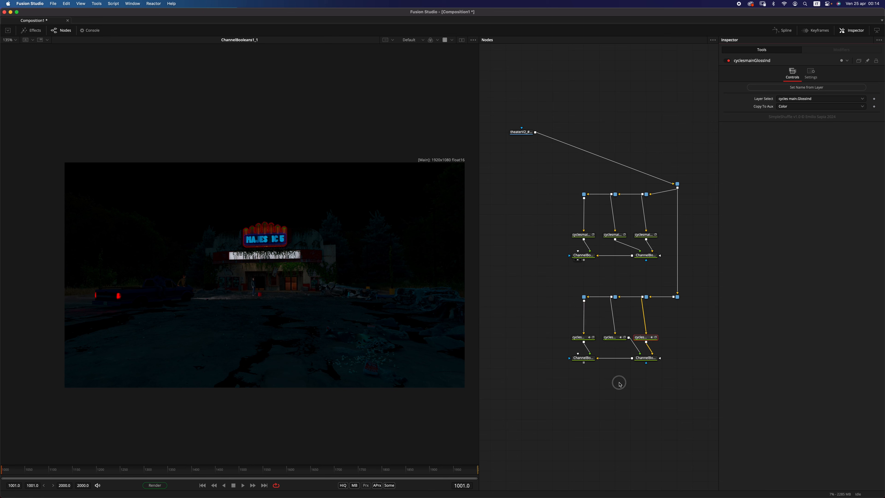
scroll(644, 307, up, 3)
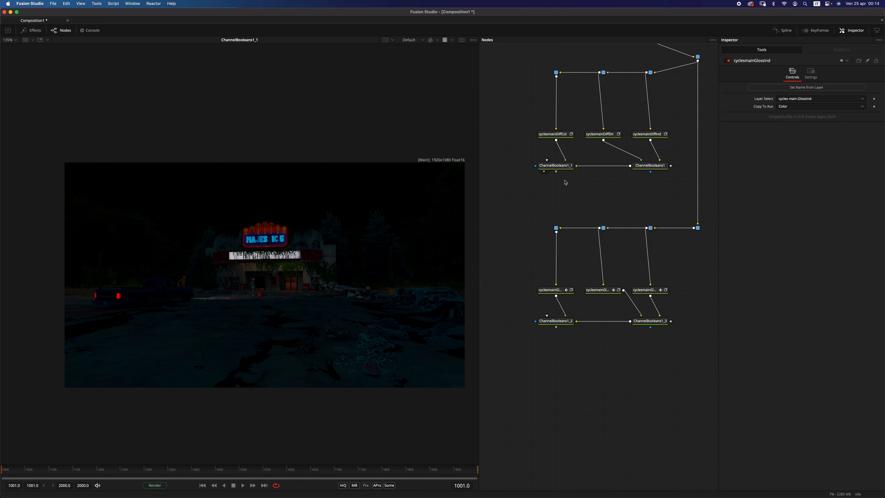
scroll(655, 258, down, 4)
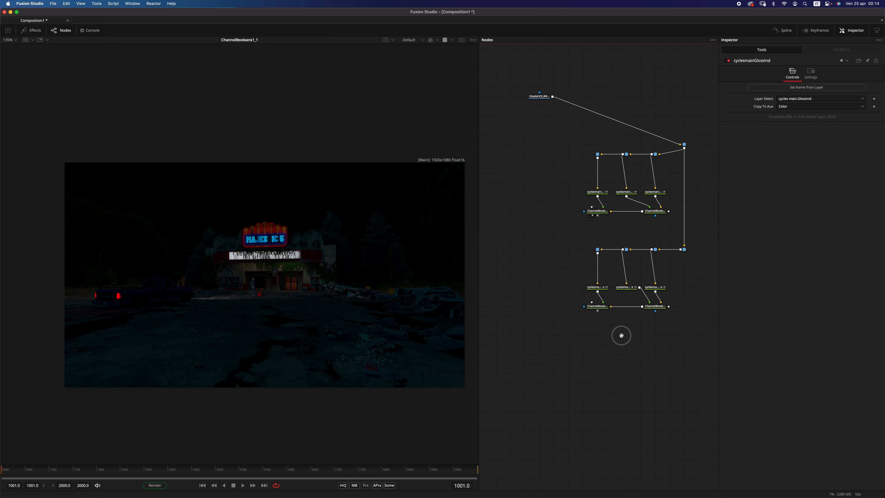
scroll(617, 310, up, 2)
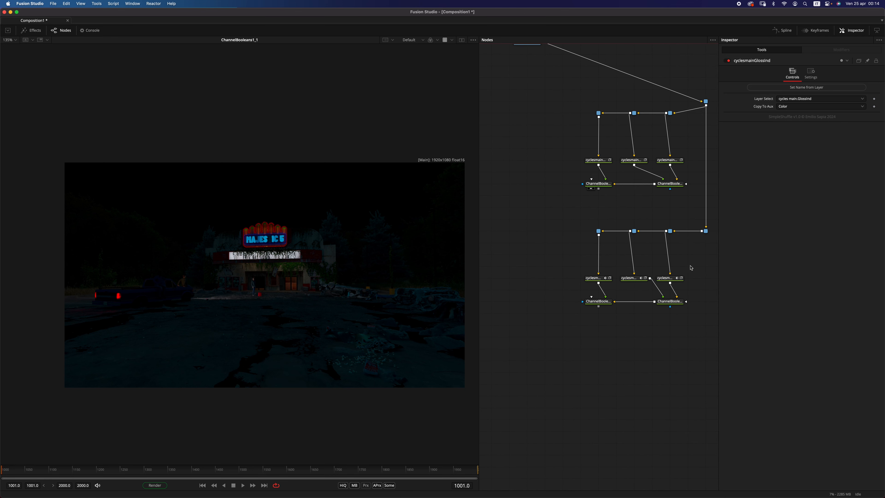
drag(597, 301, 340, 373)
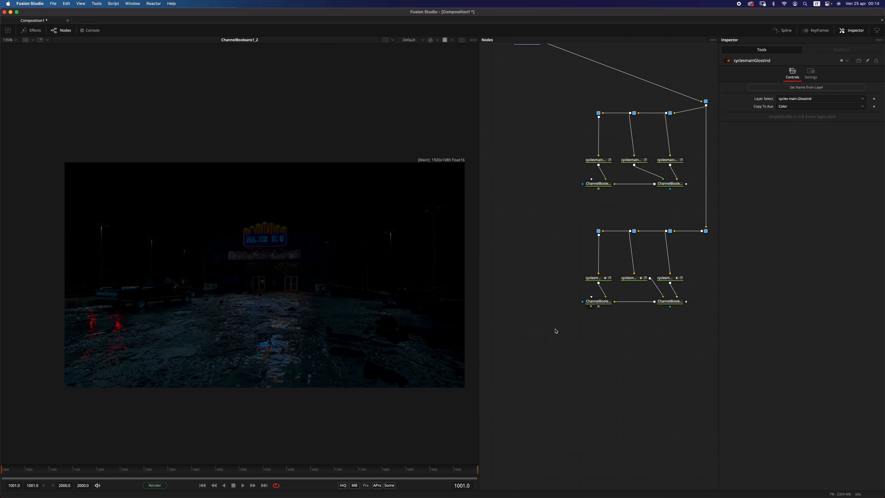
Step: Duplicate the whole gloss branch, place the copy below it, and connect it to the router feeding the gloss branch
scroll(559, 333, down, 3)
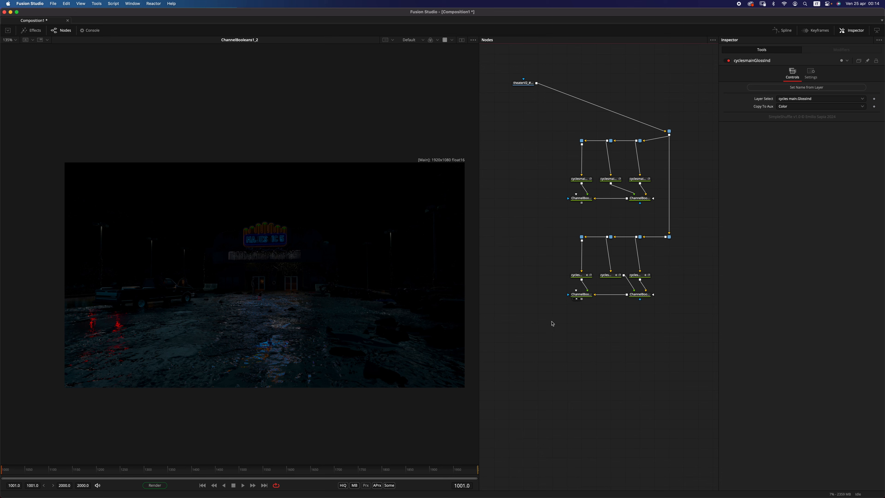
drag(554, 324, 681, 236)
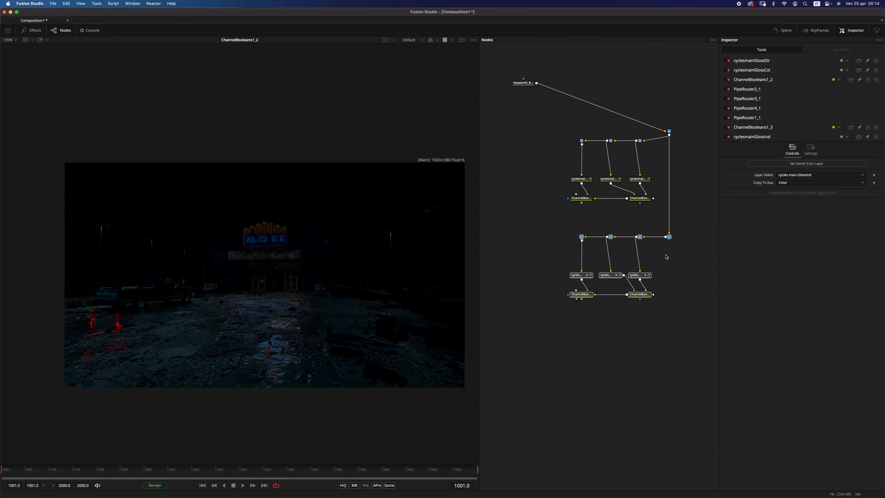
click(613, 358)
key(super+v)
drag(673, 334, 639, 373)
click(673, 265)
drag(666, 237, 669, 331)
Step: Set the lowest branch's three shuffle layers to cycles main.TransCol, cycles main.TransDir and cycles main.TransInd
scroll(647, 289, up, 2)
scroll(647, 289, up, 3)
click(573, 372)
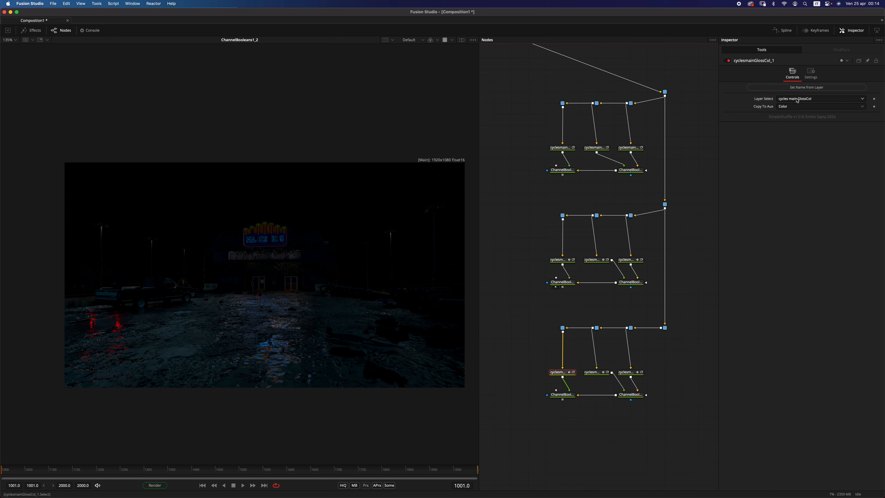
click(808, 99)
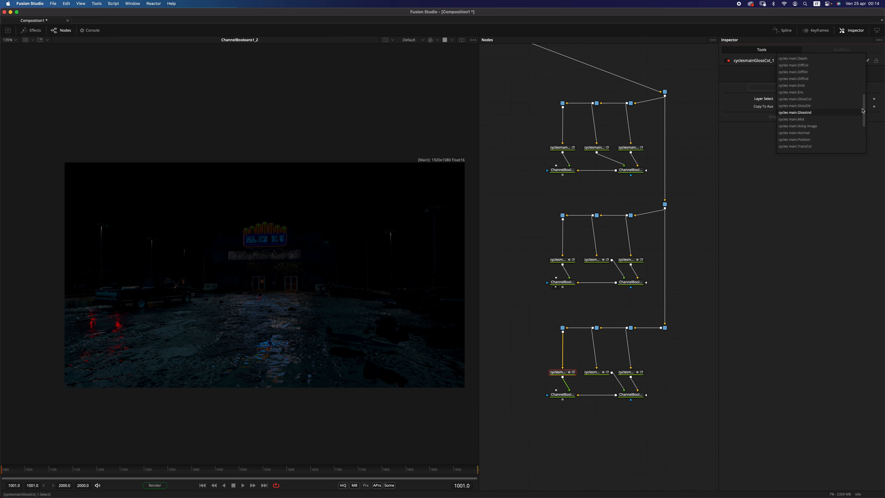
scroll(864, 118, down, 4)
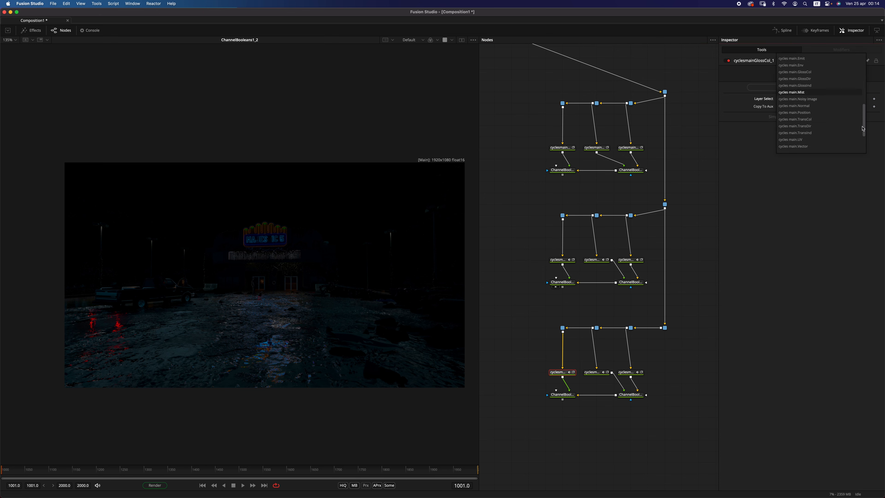
click(828, 120)
click(597, 372)
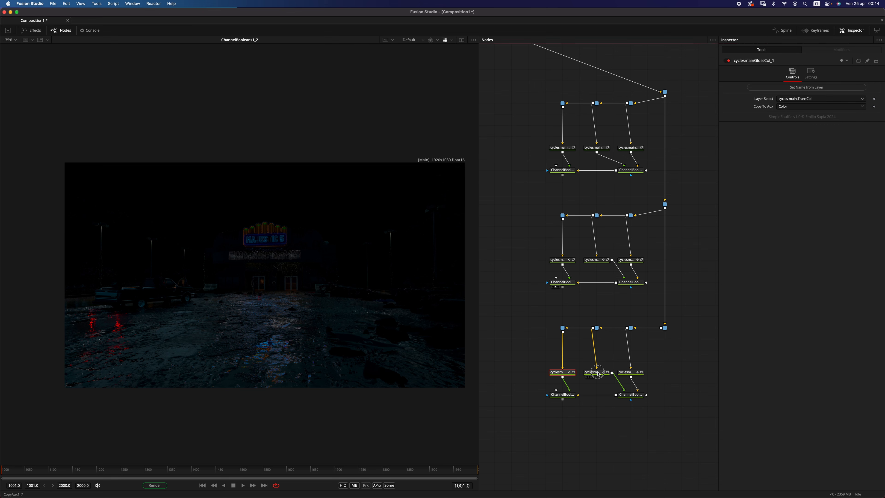
click(824, 99)
scroll(828, 120, down, 3)
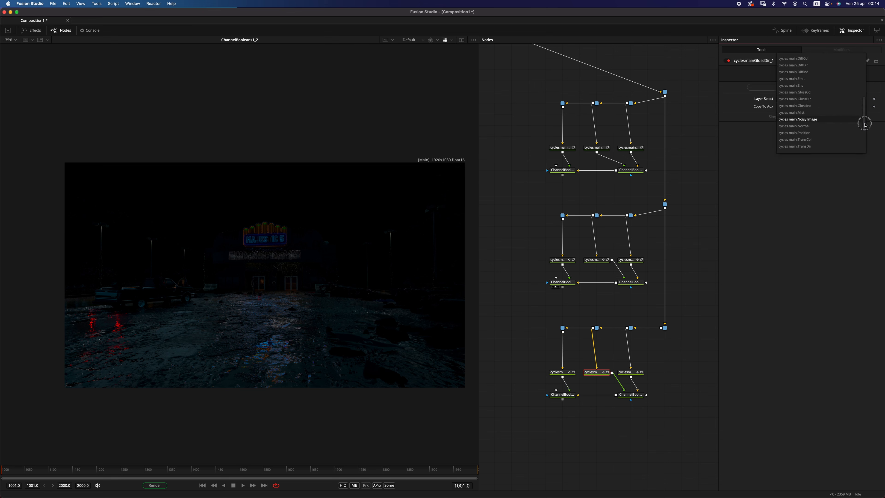
click(824, 126)
click(630, 372)
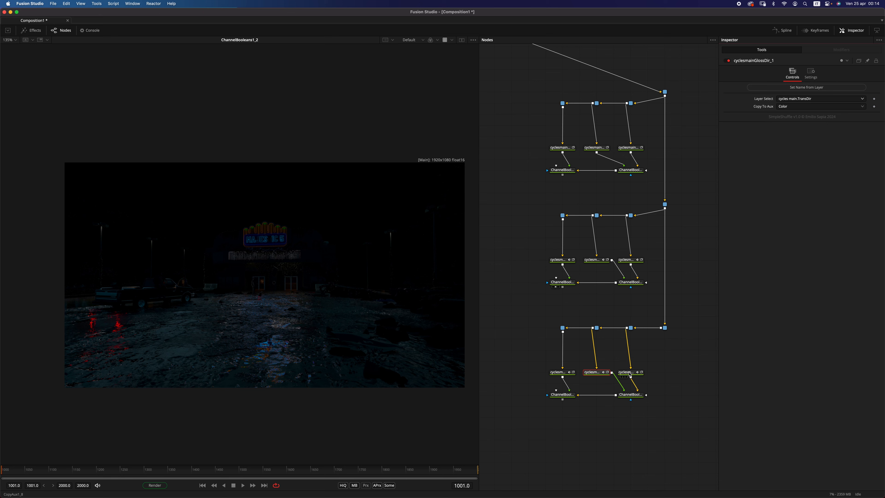
click(820, 100)
click(824, 144)
Step: Name the TransDir and TransCol shuffle nodes from their layers and show the lowest branch's Multiply Channel Booleans node in the viewer
click(604, 372)
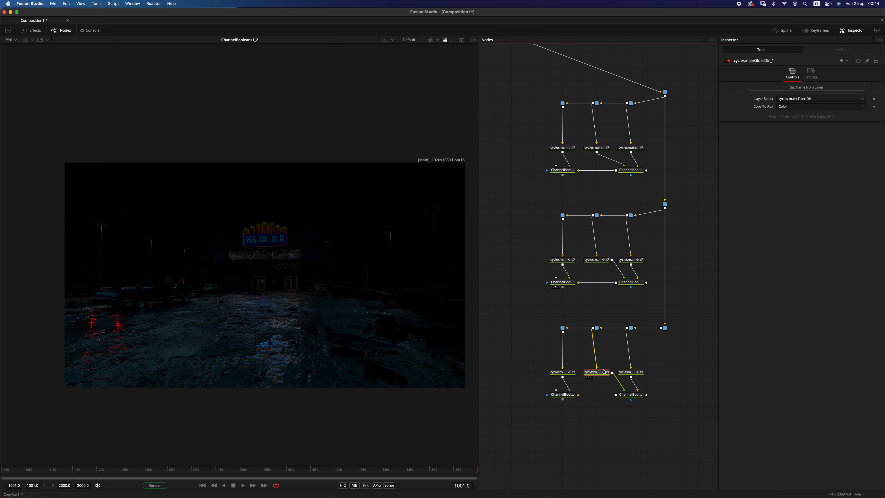
click(806, 87)
click(561, 372)
click(806, 87)
drag(562, 394, 255, 374)
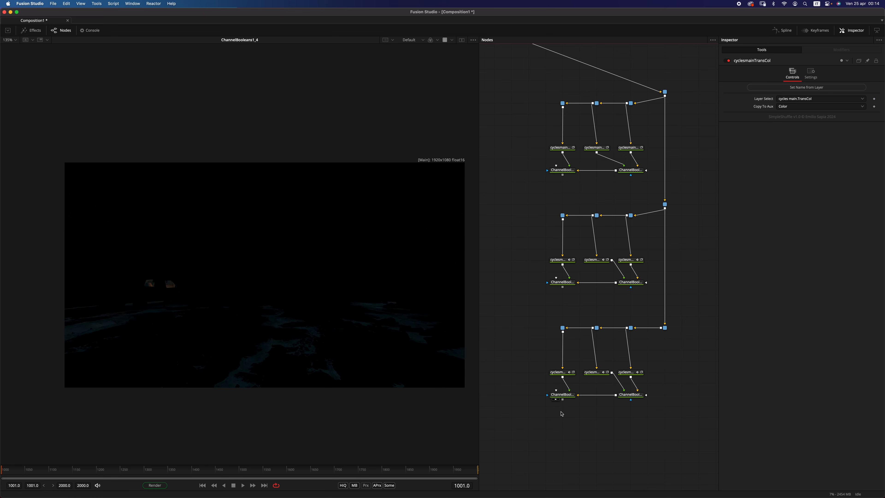
Step: Add a SimpleShuffle node below the lowest branch and feed it through a new router from the loader's router line
scroll(559, 380, down, 2)
scroll(560, 363, down, 1)
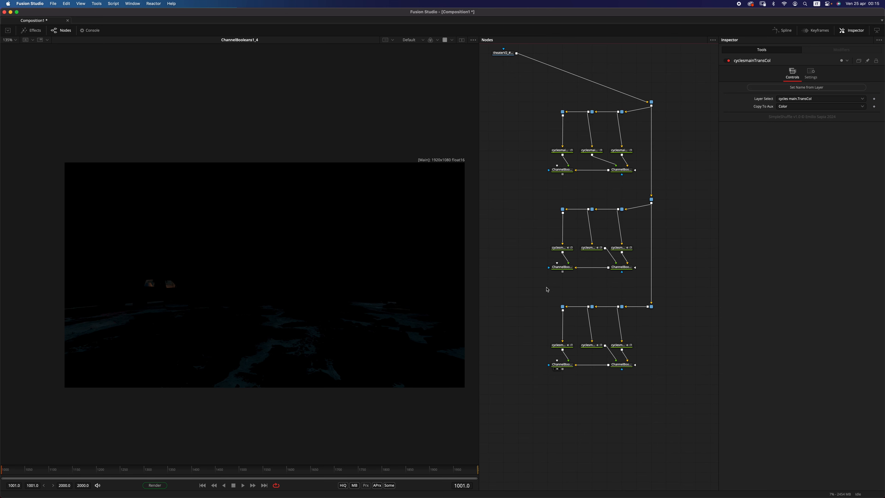
key(shift+space)
text(bol)
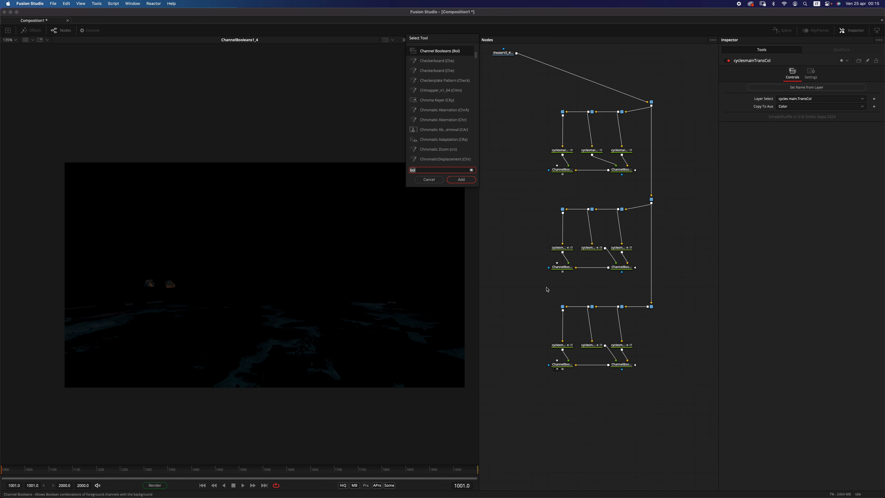
text(shu)
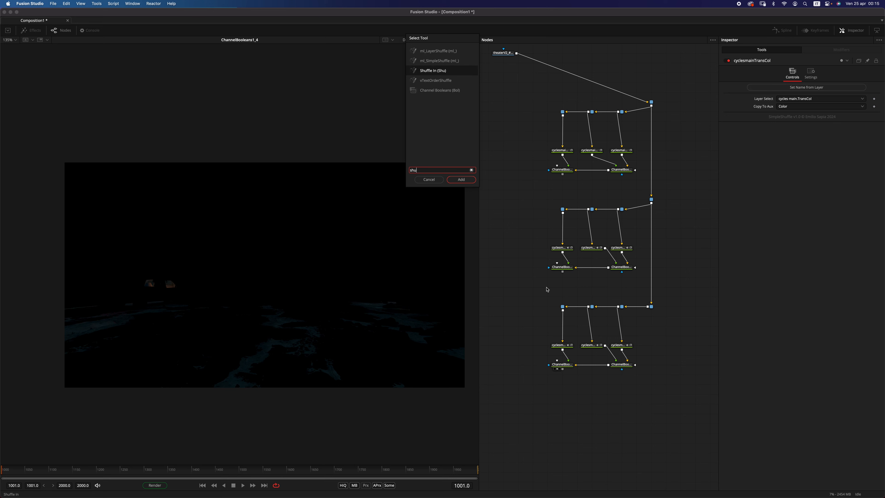
key(Return)
drag(648, 307, 651, 414)
alt+click(614, 393)
drag(654, 308, 652, 297)
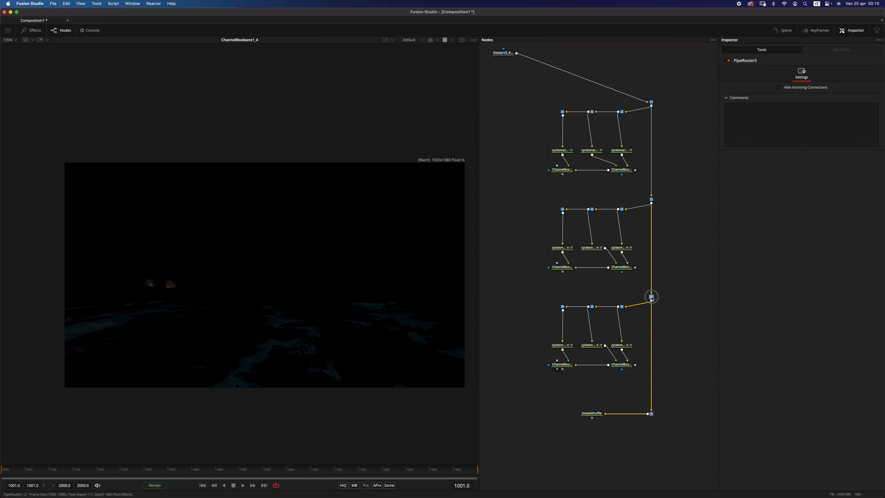
Step: Set the new shuffle's layer to cycles main.Emit, name it from the layer, align it under the branches and show it in the viewer
click(592, 413)
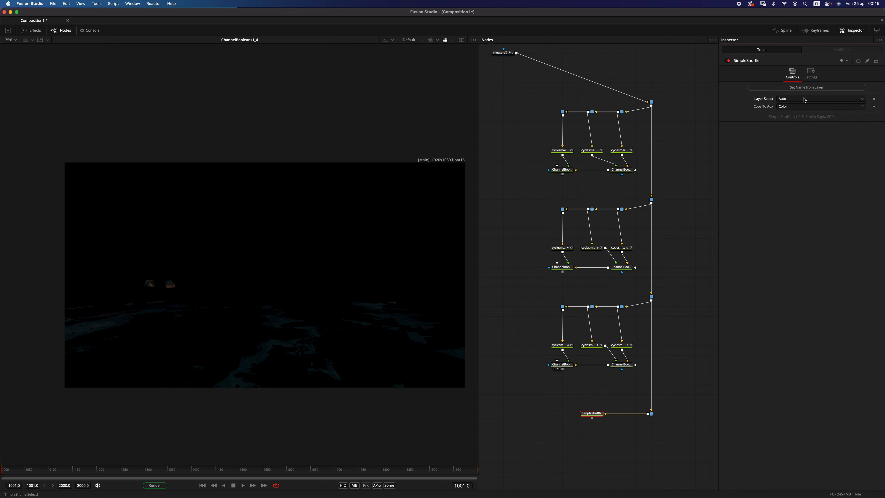
click(859, 98)
drag(864, 111, 864, 143)
click(830, 147)
click(585, 417)
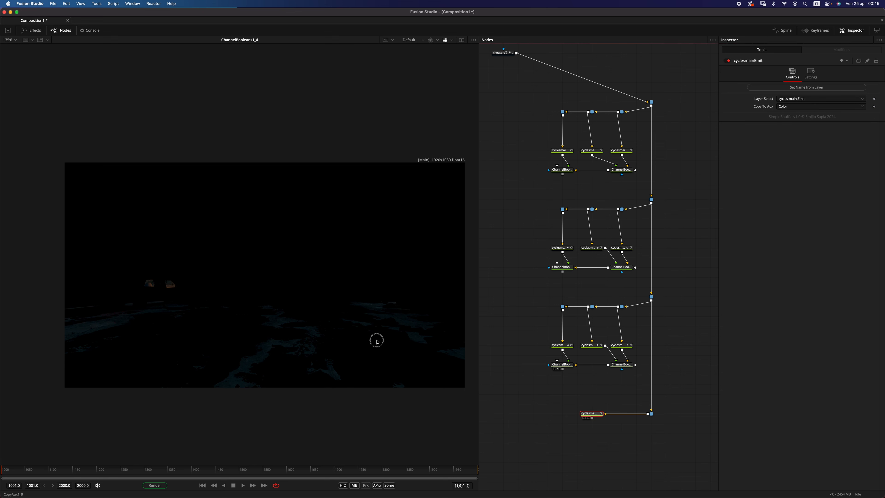
drag(592, 414, 561, 414)
click(528, 185)
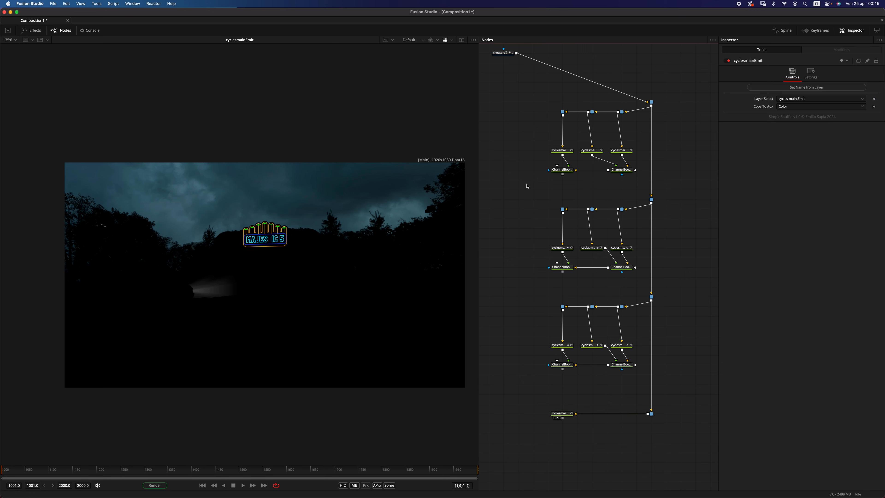
Step: Combine the top branch, through a router, with the gloss branch in a new Channel Booleans node set to Add, and view it
key(shift+space)
text(bol)
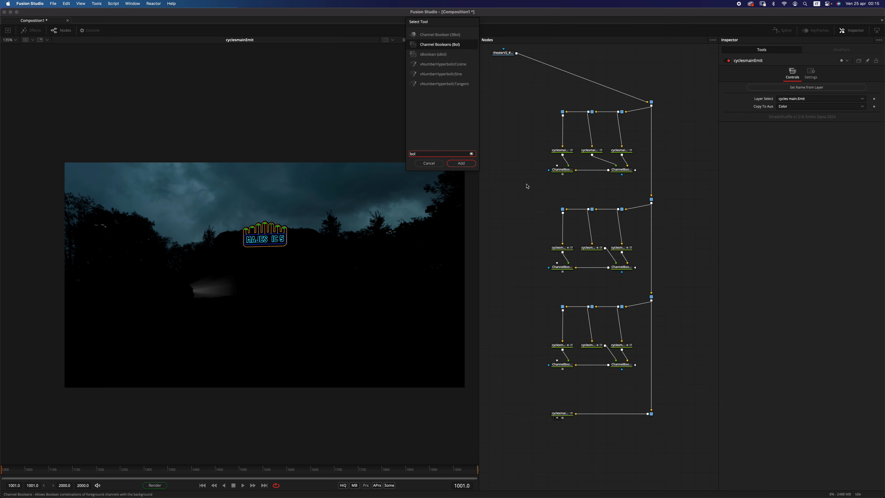
key(Return)
drag(563, 174, 521, 173)
alt+click(540, 192)
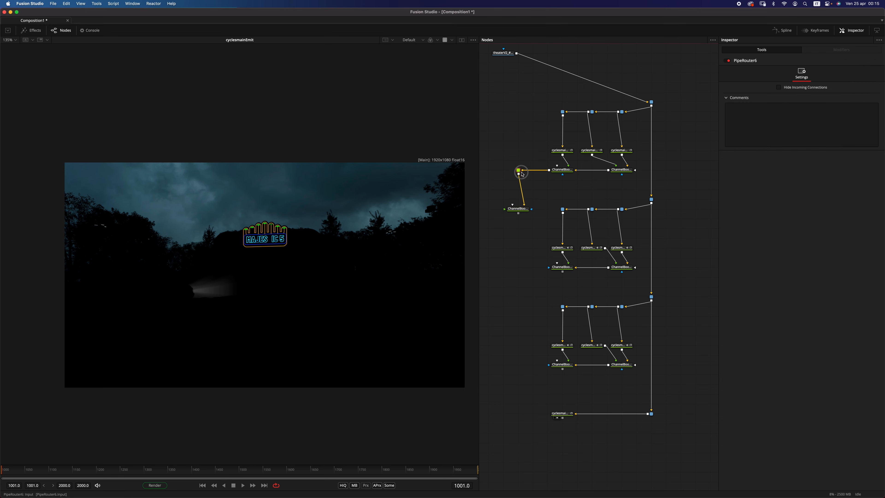
drag(529, 219, 521, 270)
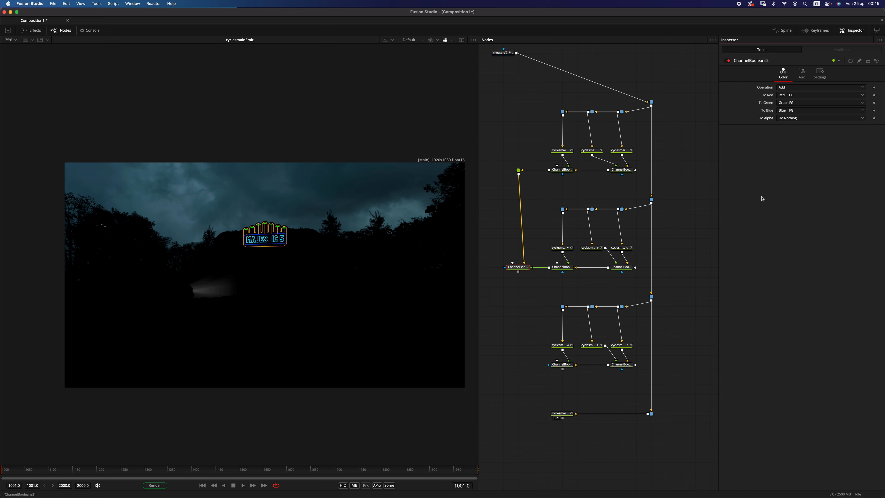
key(1)
Step: Paste a copy of the Add Channel Booleans node, use it to add the transmission branch to the chain, and view it
key(ctrl+v)
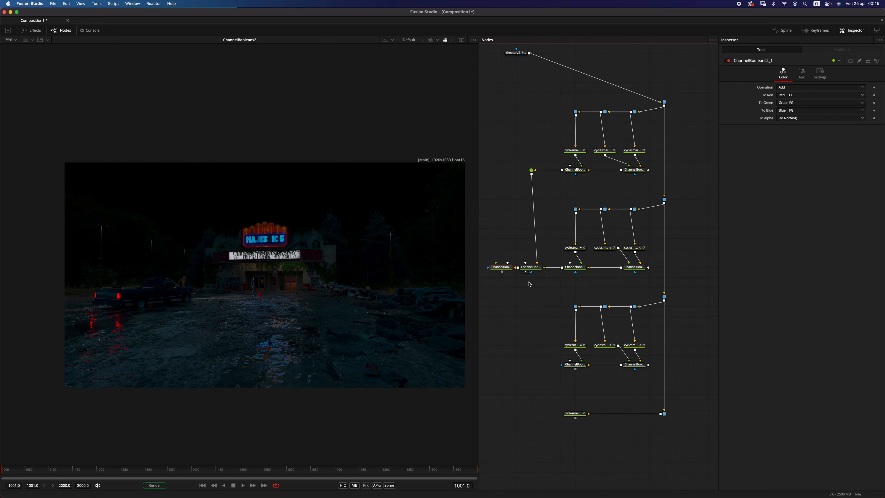
drag(508, 266, 532, 365)
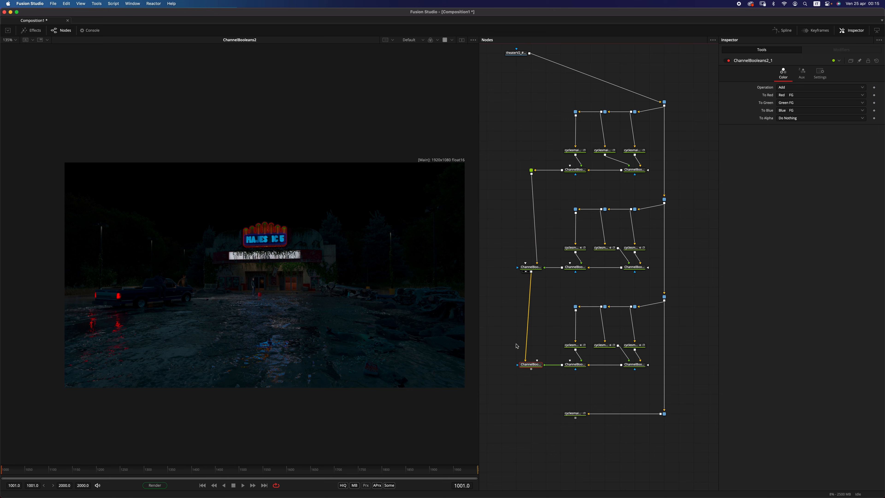
drag(530, 364, 310, 393)
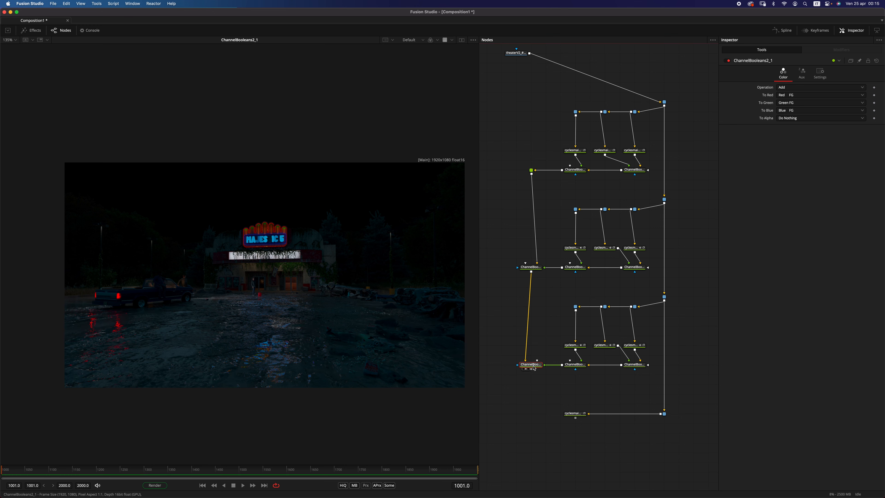
scroll(532, 368, down, 3)
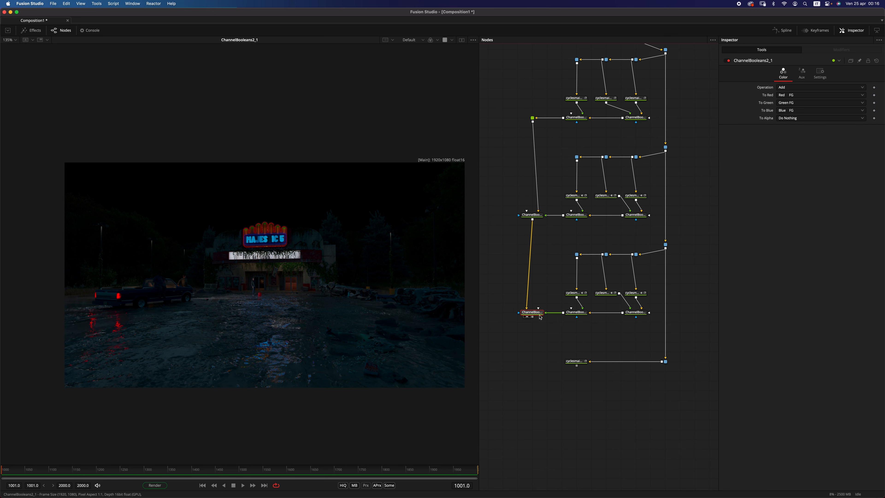
click(543, 342)
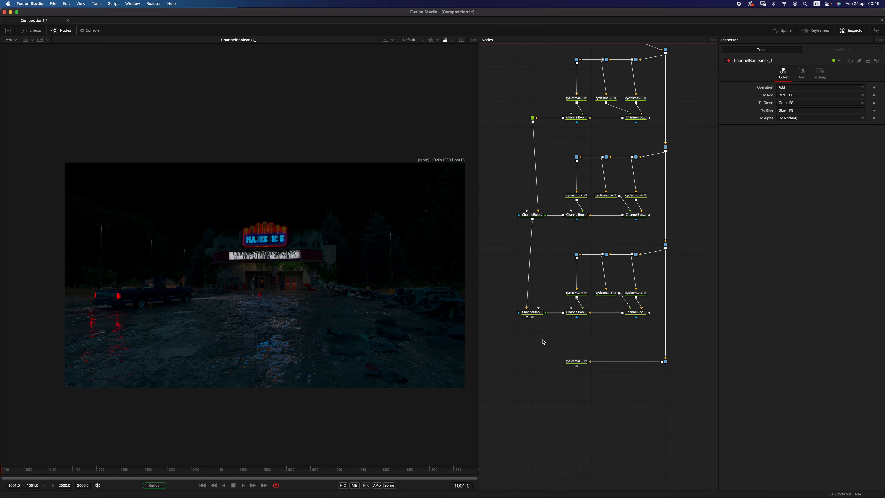
Step: Paste another Add Channel Booleans node, use it to add the Emit shuffle to the chain, and view the combined result
click(535, 314)
key(super+v)
drag(504, 313, 271, 364)
click(578, 363)
click(557, 377)
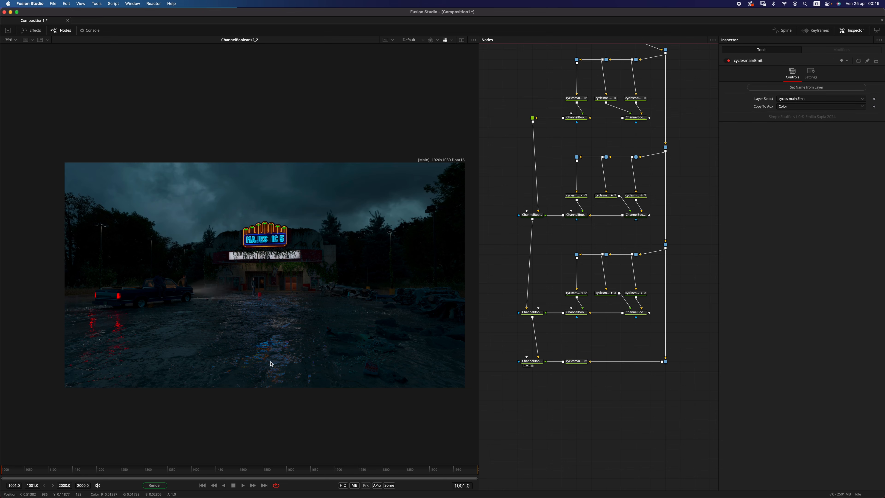
Step: Compare the theater loader's original beauty render with the final Channel Booleans result in the viewer
drag(606, 182, 618, 272)
scroll(619, 274, down, 3)
scroll(547, 139, up, 2)
drag(557, 141, 272, 270)
scroll(510, 253, down, 4)
drag(544, 363, 328, 340)
scroll(507, 216, up, 5)
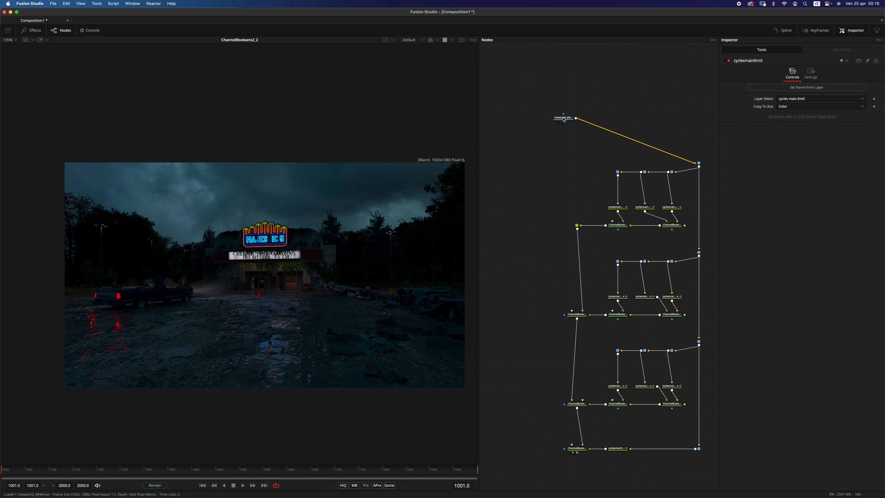
Step: Move the theater loader farther from the branches and review the rebuilt pass branches in the node tree
drag(560, 122, 533, 123)
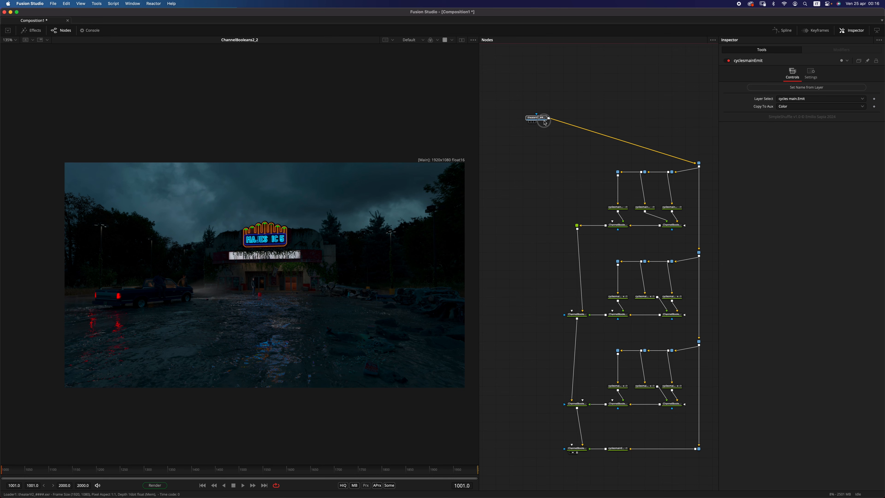
scroll(531, 190, down, 4)
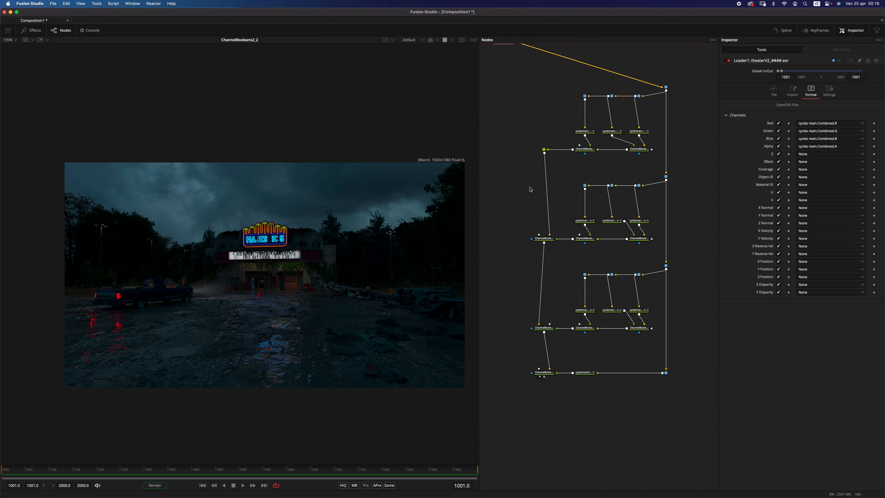
scroll(623, 180, up, 4)
scroll(601, 195, up, 2)
scroll(625, 167, down, 2)
scroll(573, 223, down, 3)
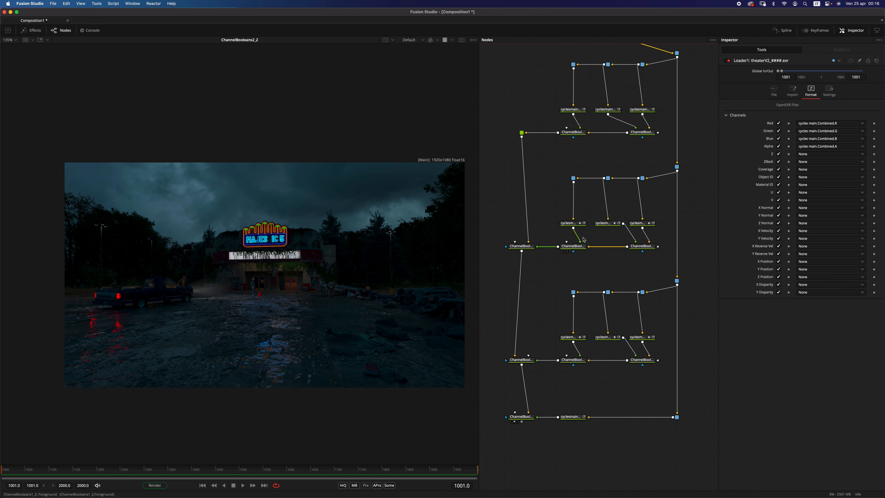
scroll(573, 223, up, 2)
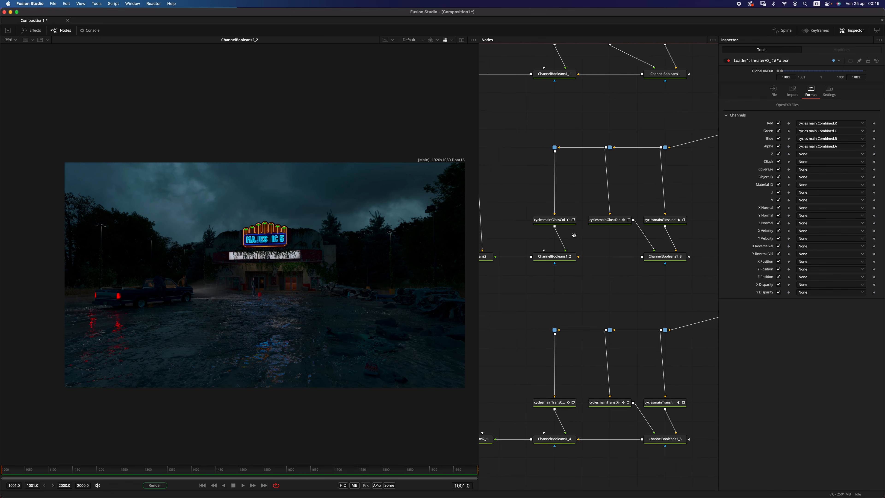
drag(614, 283, 653, 238)
scroll(656, 236, down, 1)
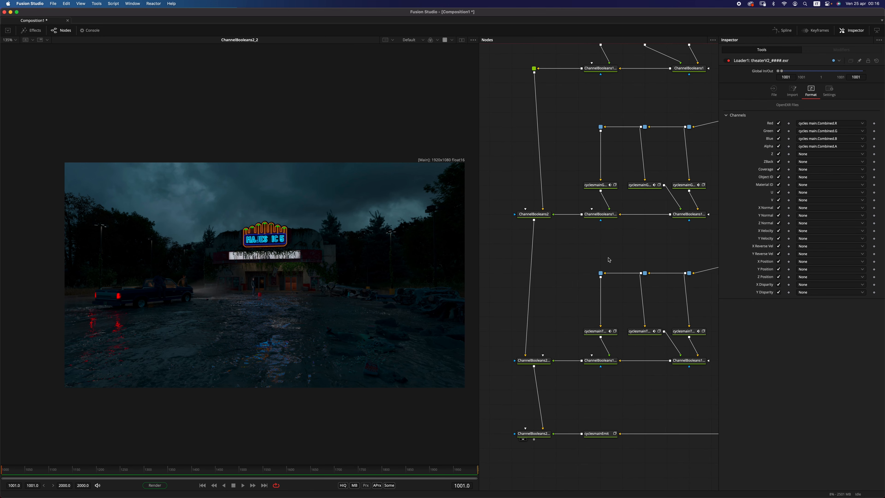
scroll(543, 227, down, 4)
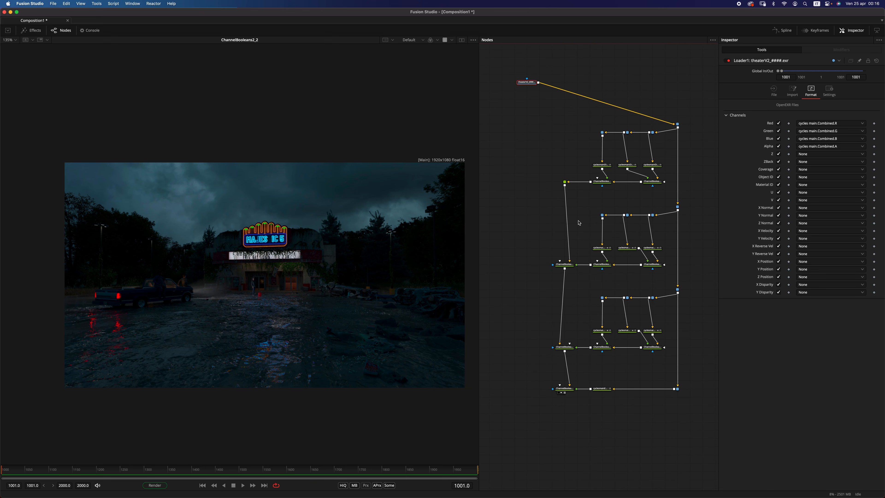
drag(585, 296, 597, 309)
Step: Add a SimpleShuffle node below the Emit shuffle and connect it through a new router to the Emit row's router
scroll(582, 285, down, 5)
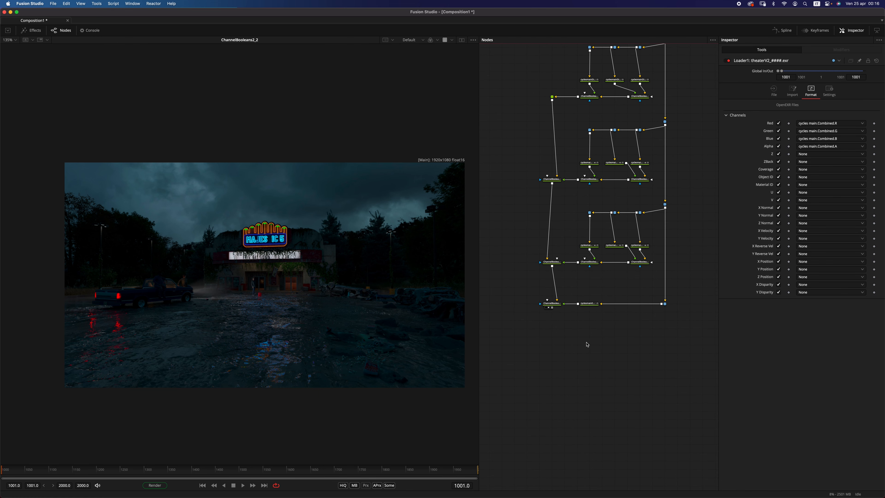
key(shift+space)
text(si)
key(BackSpace)
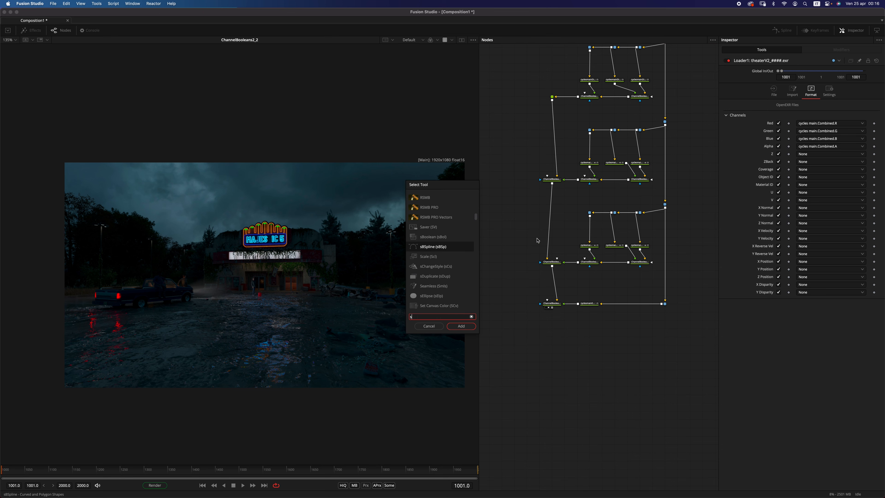
text(impè)
key(BackSpace)
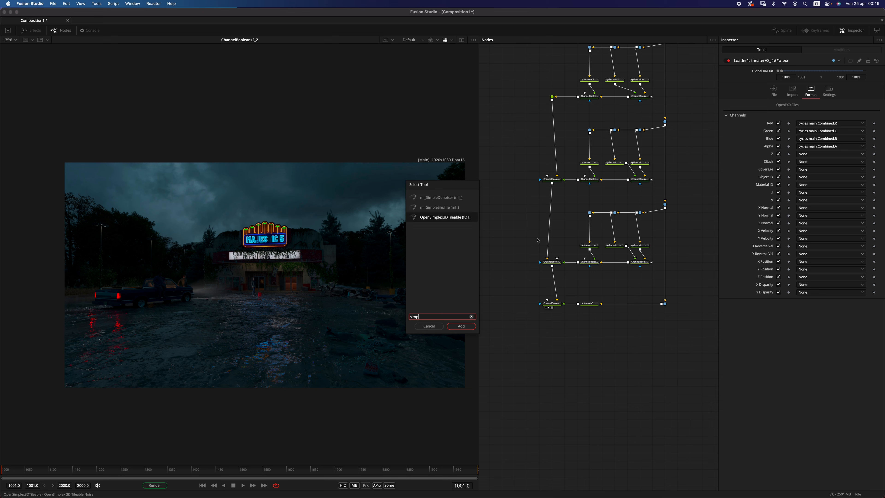
key(Return)
drag(648, 322, 664, 355)
alt+click(631, 329)
Step: Set the new shuffle's layer to volume.Combined, merge it over the final Channel Booleans result and view the Merge
click(592, 353)
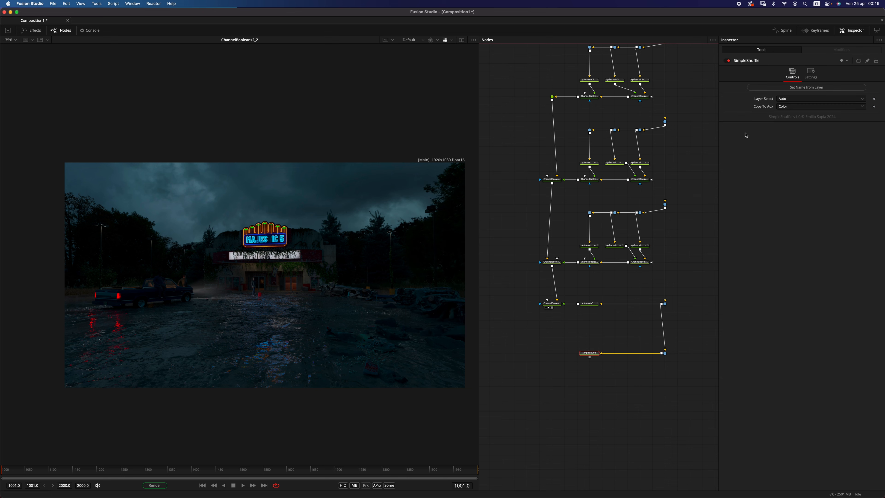
click(801, 99)
click(863, 146)
click(863, 99)
drag(864, 112, 866, 177)
click(793, 180)
drag(589, 356, 557, 354)
drag(589, 363, 674, 336)
key(1)
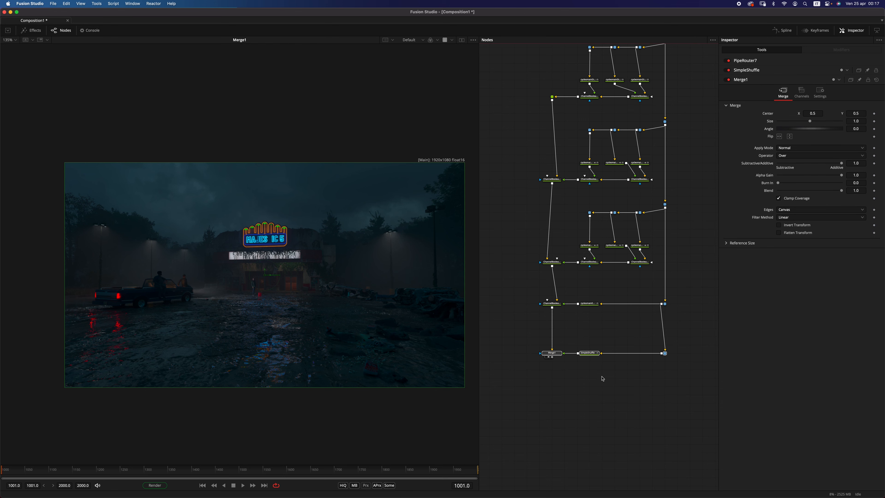
Step: Paste a copy of the volume shuffle below it and connect it through a new router to the volume row's router
scroll(589, 384, down, 3)
click(586, 307)
key(ctrl+v)
drag(660, 307, 661, 348)
alt+click(629, 330)
Step: Set the copied shuffle's layer to rain.Combined and merge it over the volume Merge with a reduced Blend
click(588, 348)
click(814, 100)
click(815, 100)
click(851, 99)
drag(864, 102, 864, 102)
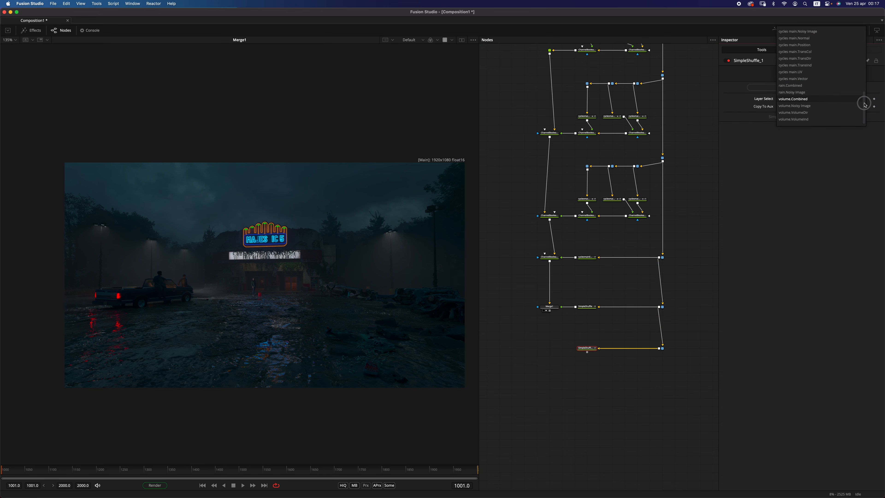
click(798, 80)
drag(587, 353, 325, 403)
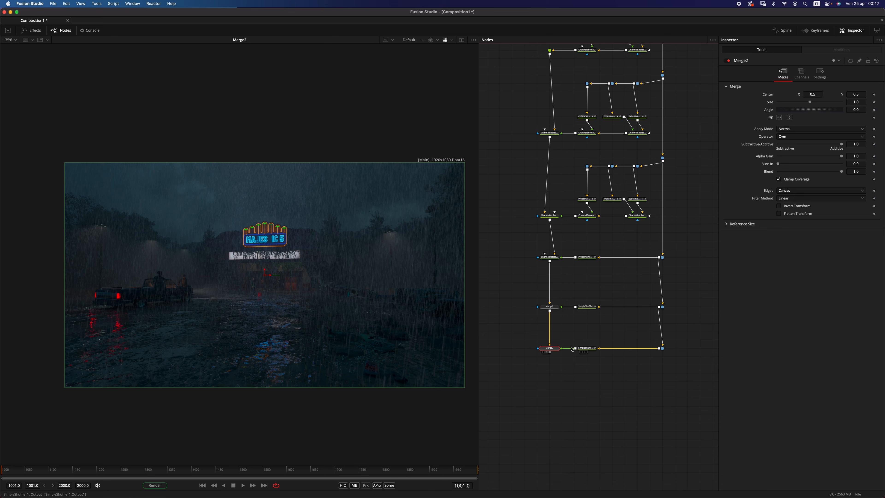
drag(842, 173, 807, 176)
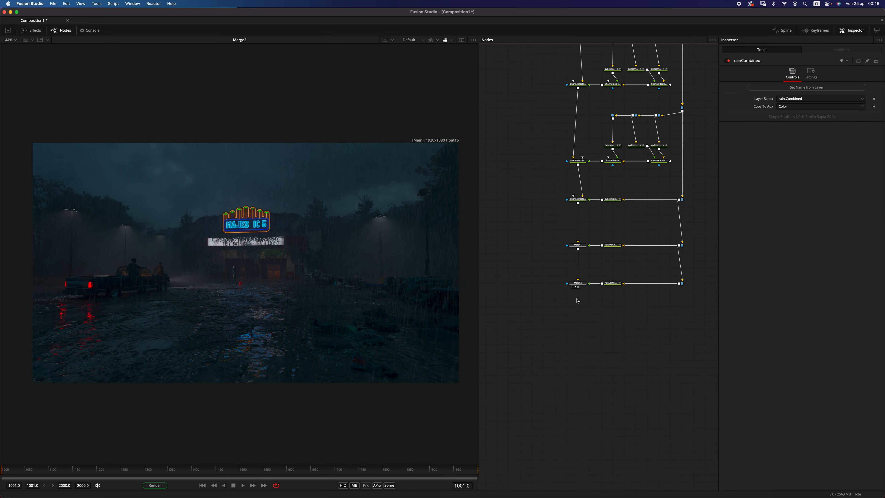
Step: Add a Relight node in the empty space below the rain Merge
drag(556, 318, 579, 335)
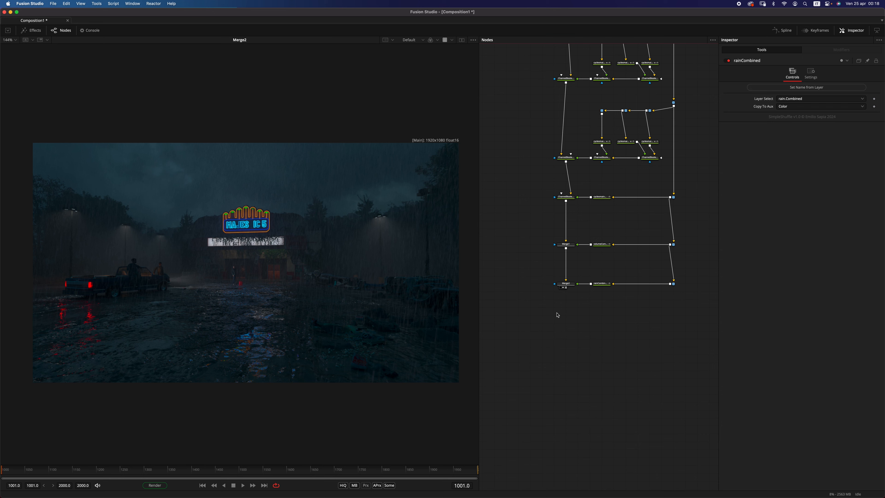
key(shift+space)
text(simp)
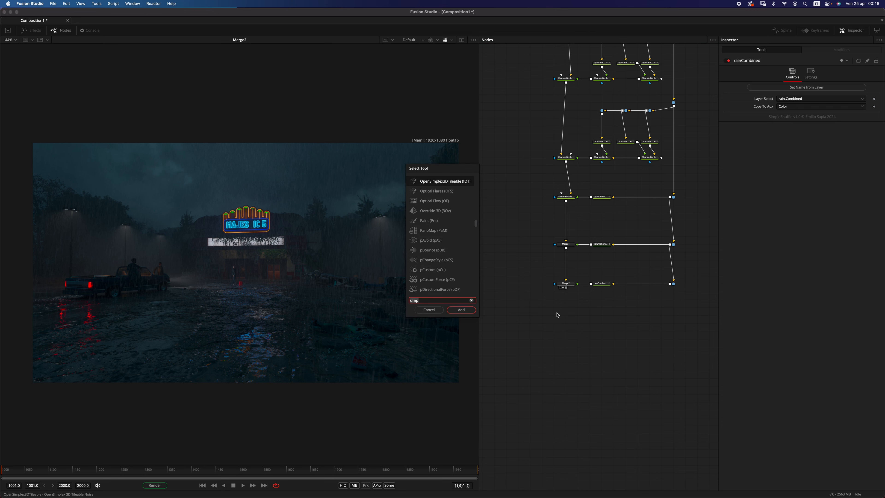
key(BackSpace)
key(BackSpace)
key(BackSpace)
key(BackSpace)
text(relif)
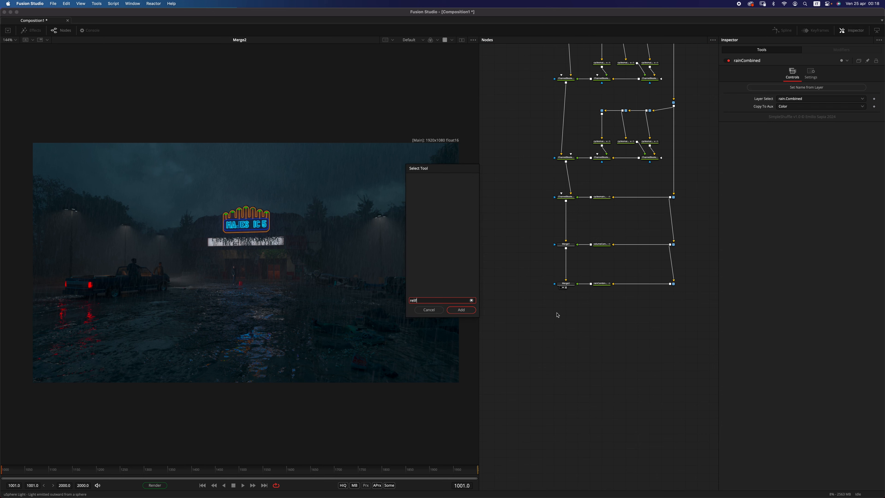
key(BackSpace)
text(ght)
key(Return)
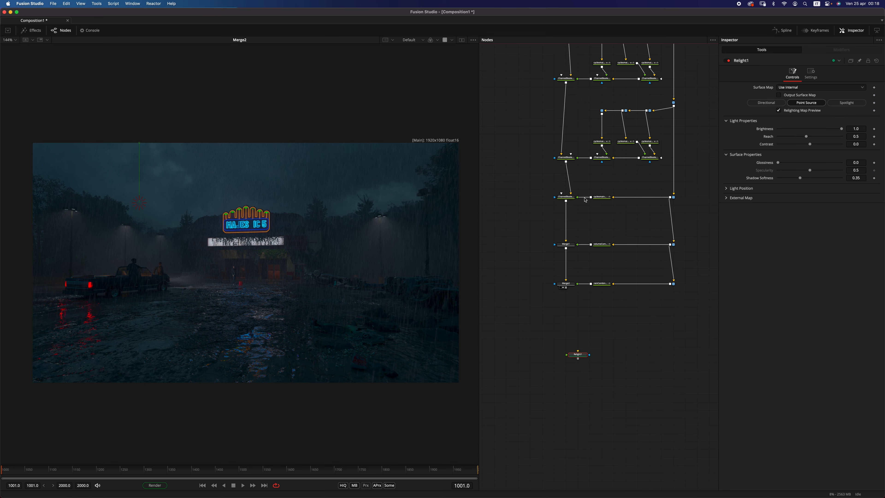
Step: Place the Relight node under the rain Merge, connect the Merge to it, and set its Surface Map to Use Normals Input
drag(583, 355, 571, 330)
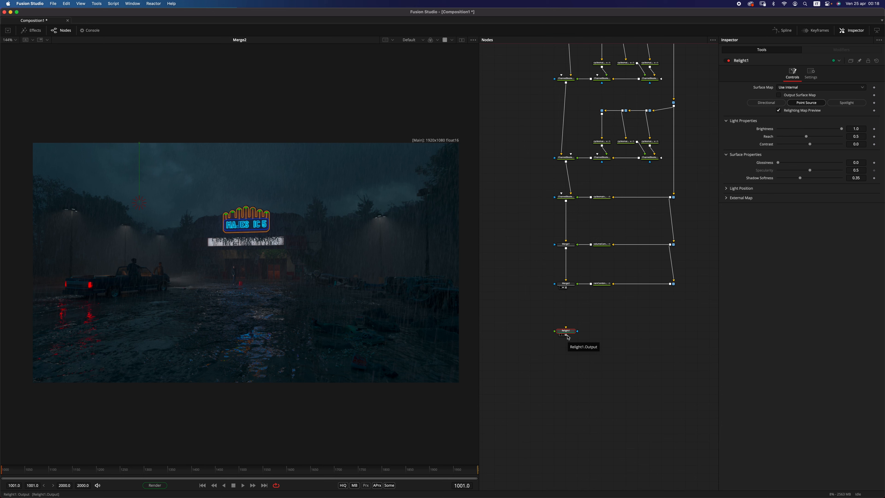
click(606, 334)
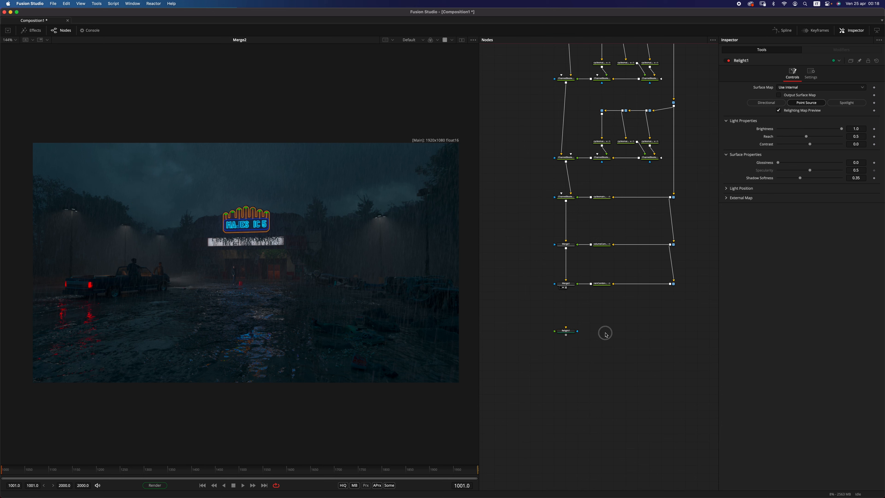
click(598, 330)
scroll(570, 301, up, 3)
drag(563, 279, 564, 338)
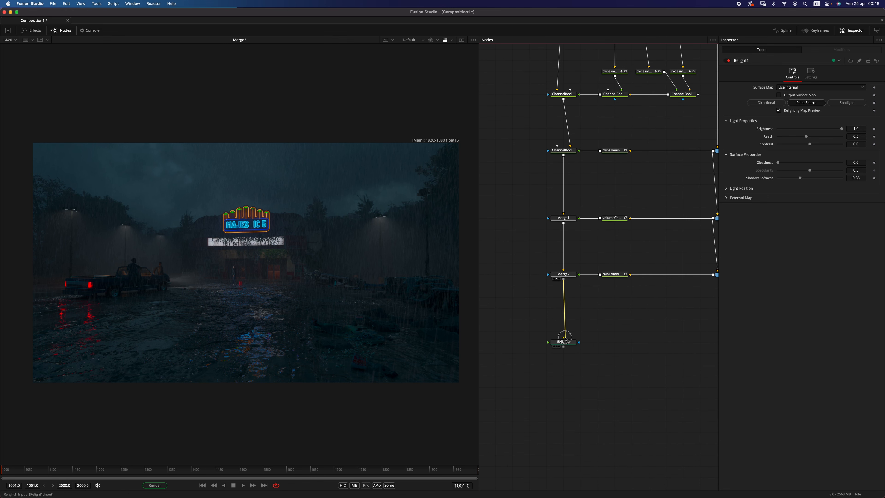
click(789, 88)
click(806, 98)
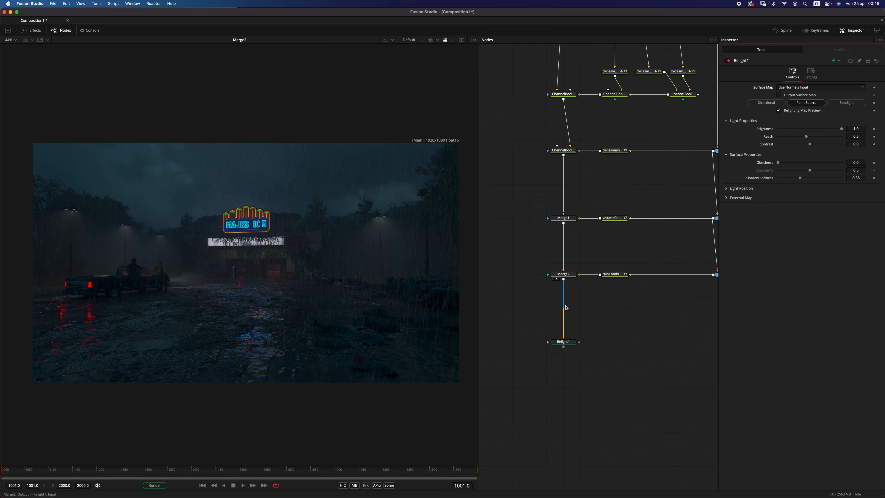
Step: Add a router on the connection between the rain Merge and Relight, and feed it into Relight's normals input as well
click(547, 343)
drag(547, 343, 498, 343)
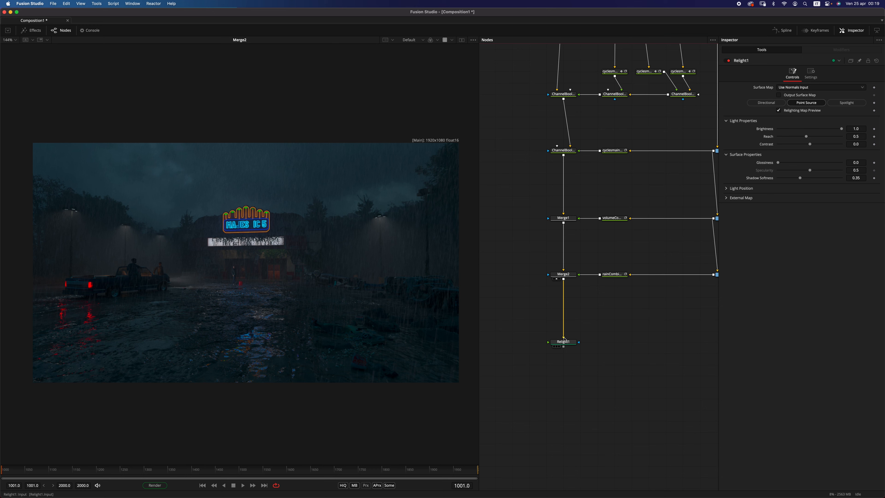
drag(548, 342, 516, 336)
alt+click(563, 307)
drag(563, 312, 565, 344)
Step: Set the Relight's Normals Layer to cycles main.Normal and view the Relight node
click(811, 74)
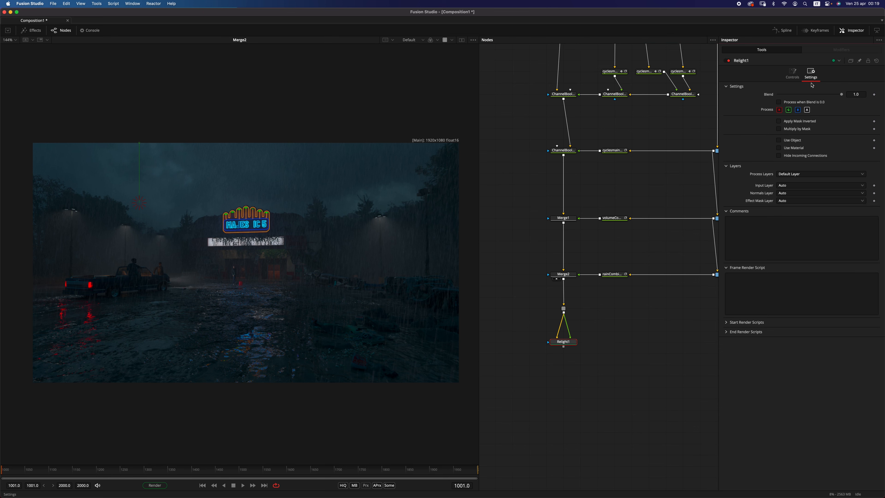
click(789, 189)
drag(865, 204, 860, 262)
click(821, 221)
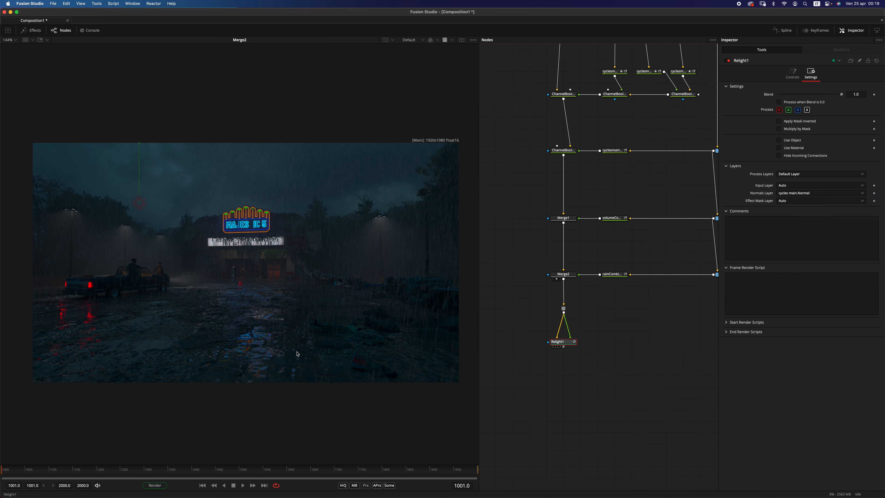
key(1)
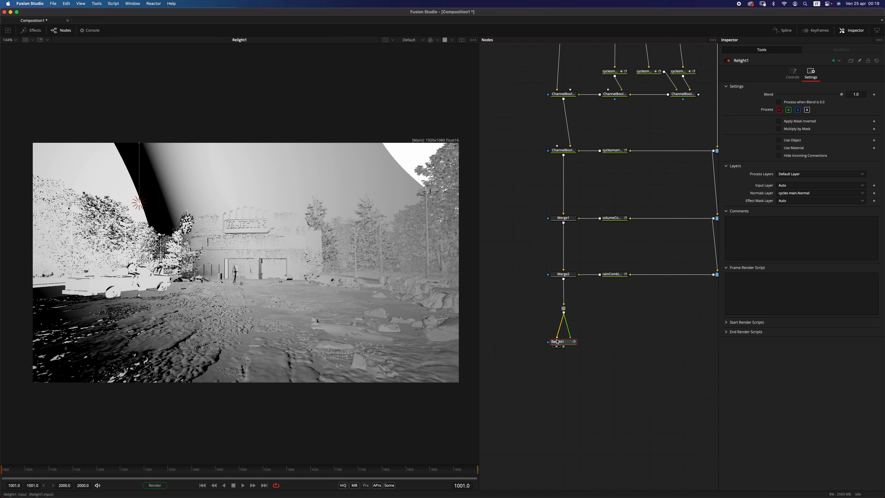
Step: Enable Rescale Oversaturated in the Relight's External Map settings
click(792, 74)
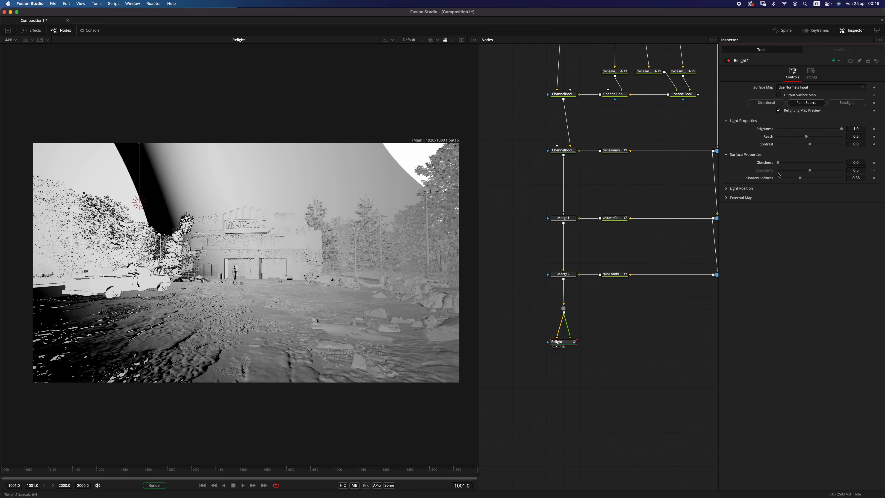
click(788, 198)
click(779, 206)
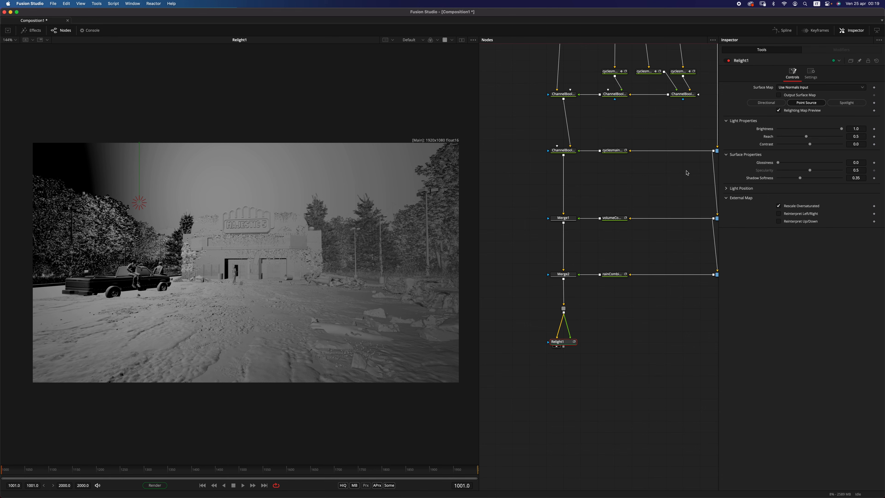
Step: Make the Relight light Directional, aim it higher in the image, and set Glossiness to maximum with Specularity at minimum
click(775, 102)
mouse_move(141, 207)
mouse_down()
mouse_move(129, 184)
mouse_move(198, 175)
mouse_move(161, 179)
mouse_move(154, 166)
mouse_move(131, 163)
mouse_move(144, 156)
mouse_up()
drag(778, 162, 820, 162)
drag(810, 170, 776, 171)
drag(820, 163, 842, 162)
drag(777, 170, 784, 172)
mouse_move(144, 157)
mouse_down()
mouse_move(196, 135)
mouse_move(151, 142)
mouse_up()
drag(782, 170, 776, 170)
mouse_move(151, 142)
mouse_down()
mouse_move(165, 151)
mouse_move(159, 146)
mouse_up()
Step: Move the Relight node and its router out of the Merge column to a spot below the rain shuffle
click(564, 312)
drag(563, 310, 538, 376)
click(589, 329)
drag(563, 319, 614, 330)
click(625, 315)
Step: Add a Cryptomatte node, connect it to the rain row's source router, and display it in the viewer
scroll(625, 315, right, 3)
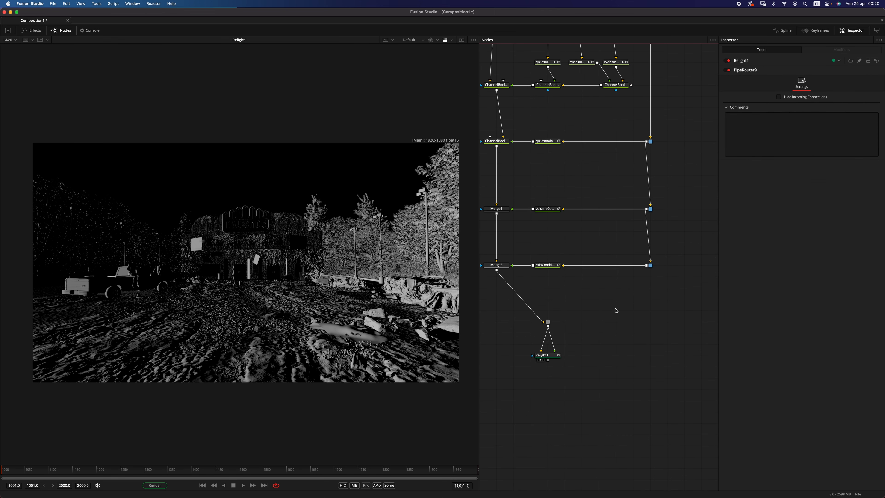
key(shift+space)
text(cryp)
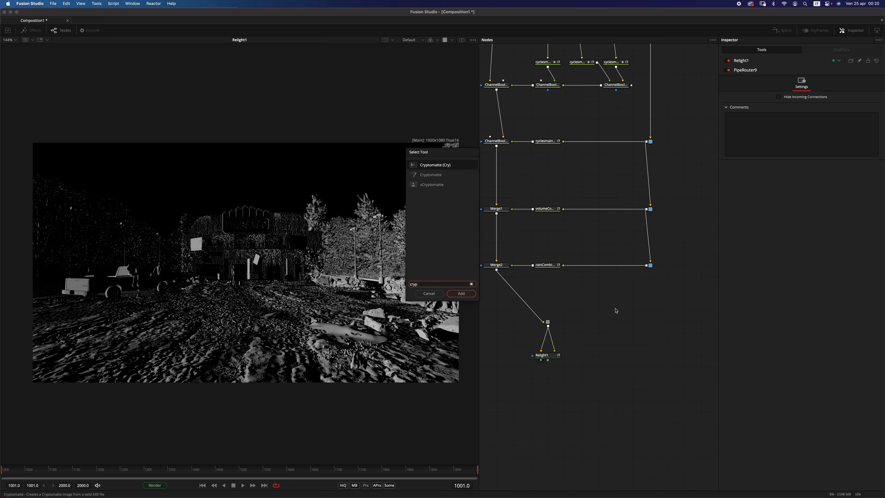
key(Return)
drag(648, 265, 649, 328)
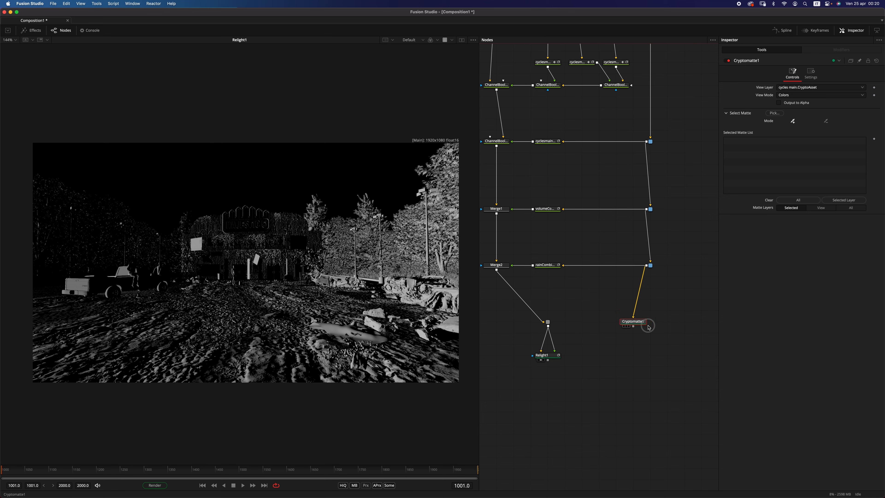
scroll(651, 303, down, 5)
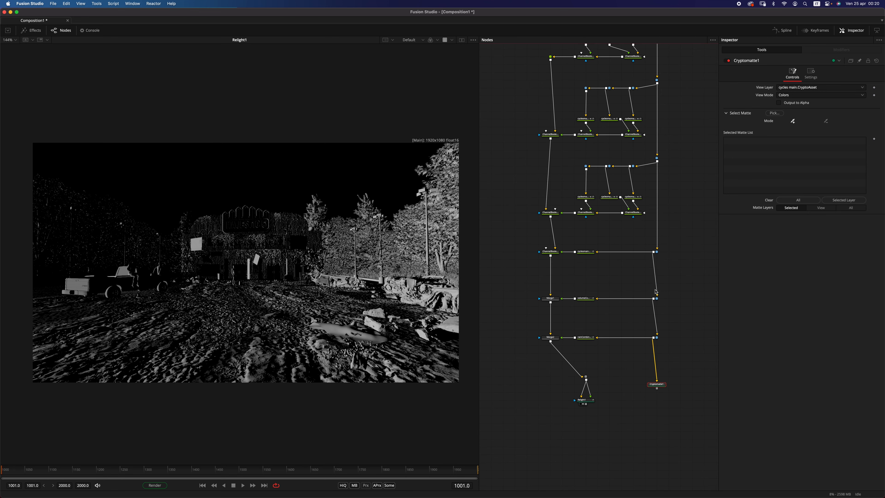
scroll(561, 150, up, 5)
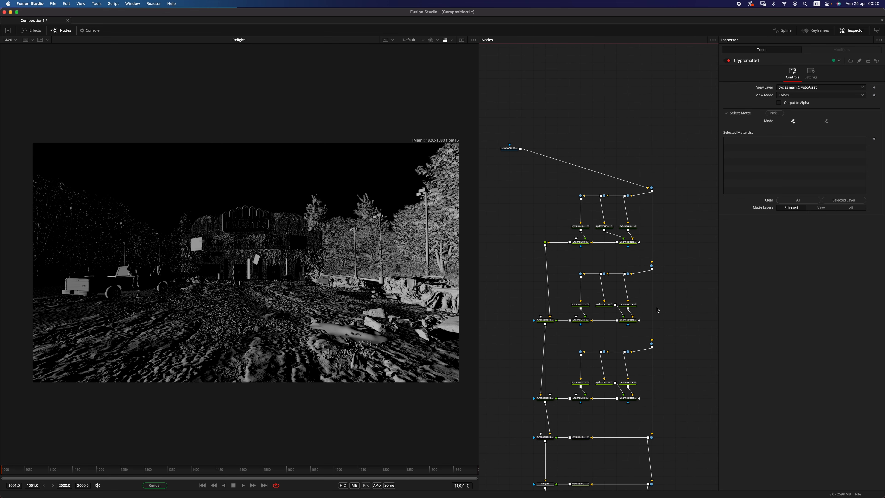
scroll(659, 310, down, 10)
scroll(662, 319, up, 1)
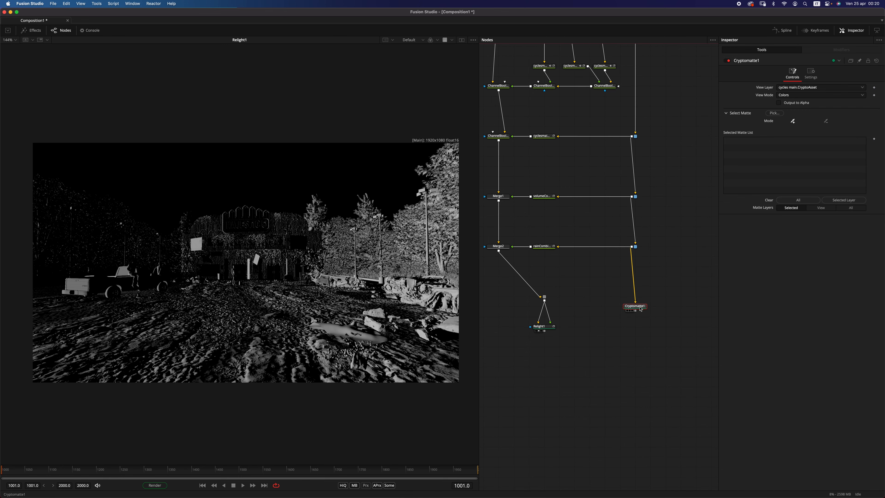
drag(640, 308, 468, 308)
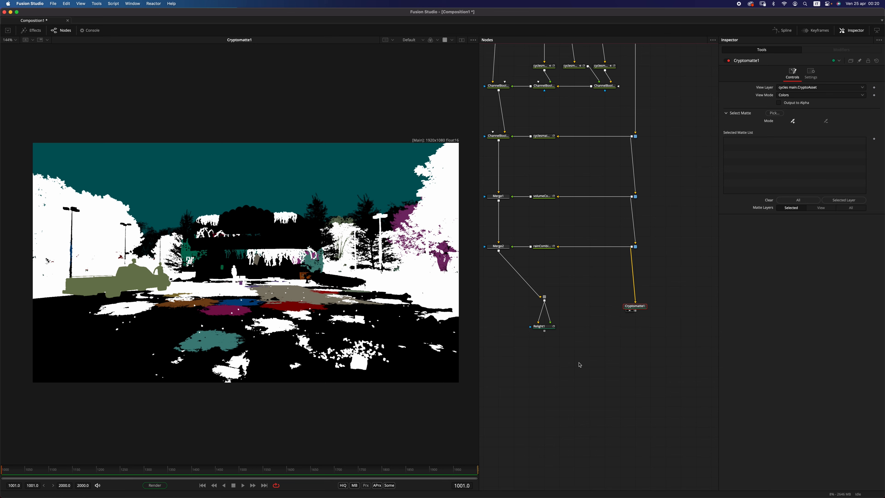
Step: Check the composition's color depth in the Frame Format preferences and close them without changes
scroll(577, 364, up, 5)
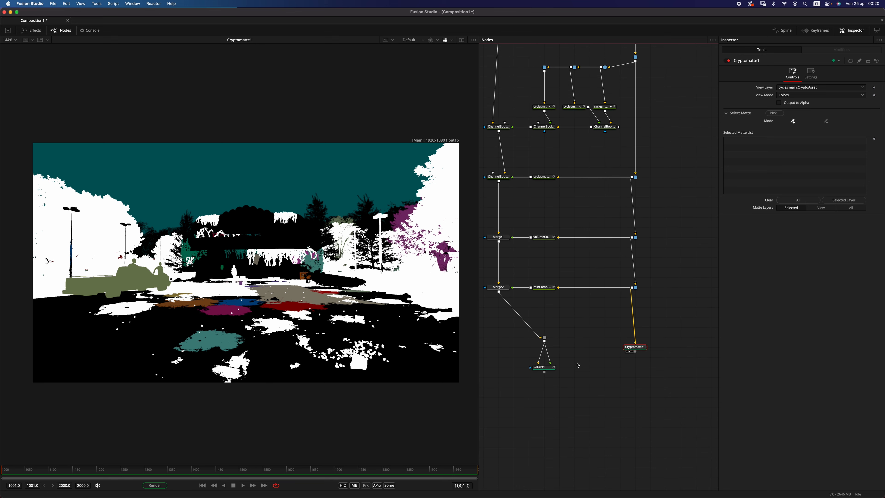
scroll(578, 364, up, 13)
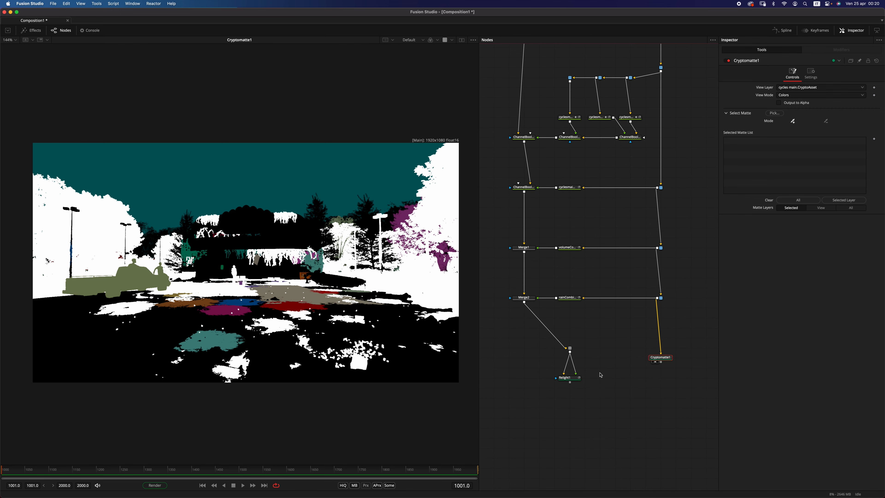
scroll(601, 374, up, 8)
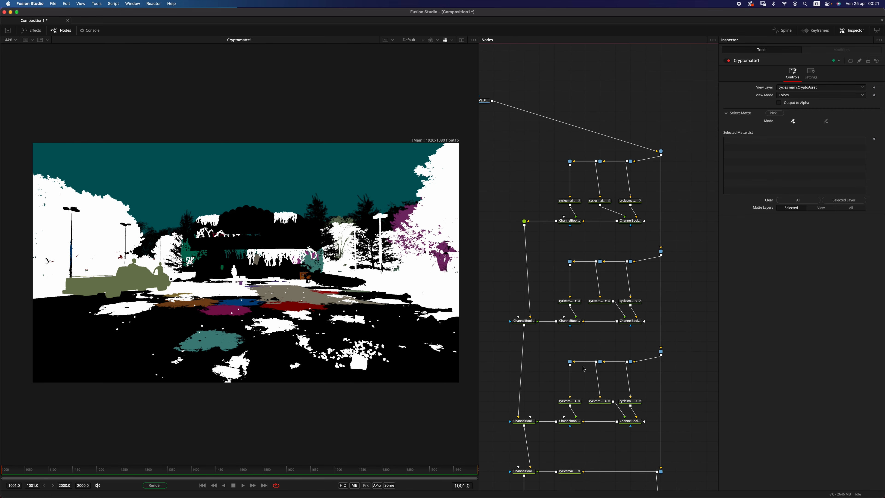
scroll(584, 268, up, 6)
scroll(584, 267, up, 5)
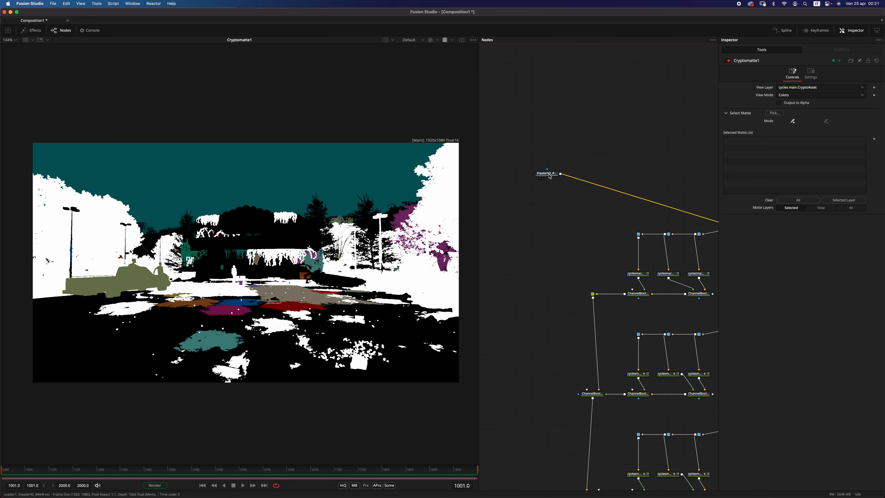
mouse_move(550, 176)
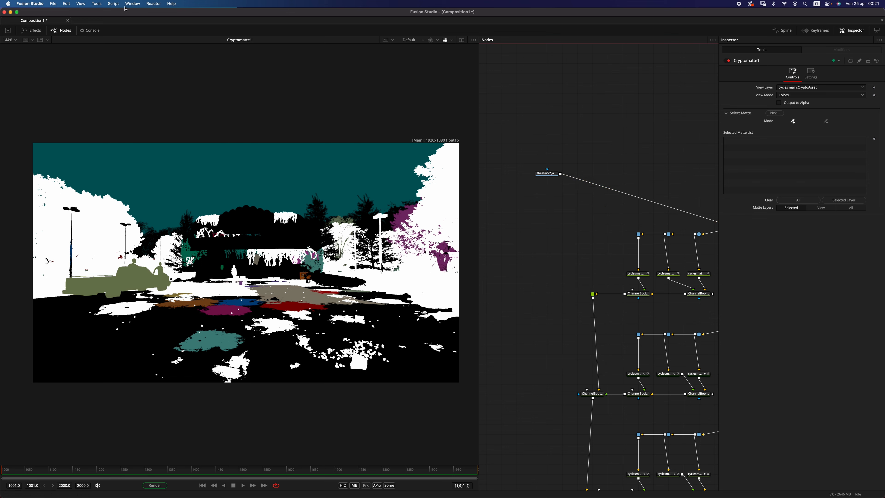
click(29, 3)
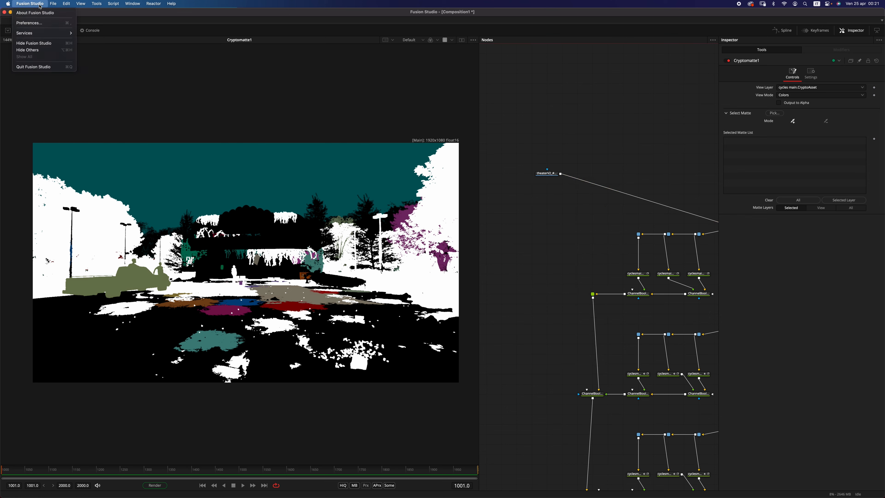
click(34, 22)
click(373, 185)
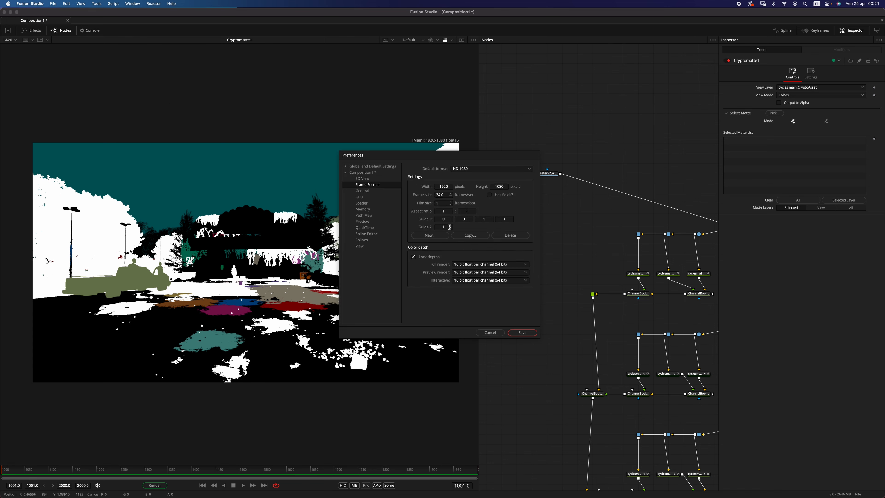
click(499, 333)
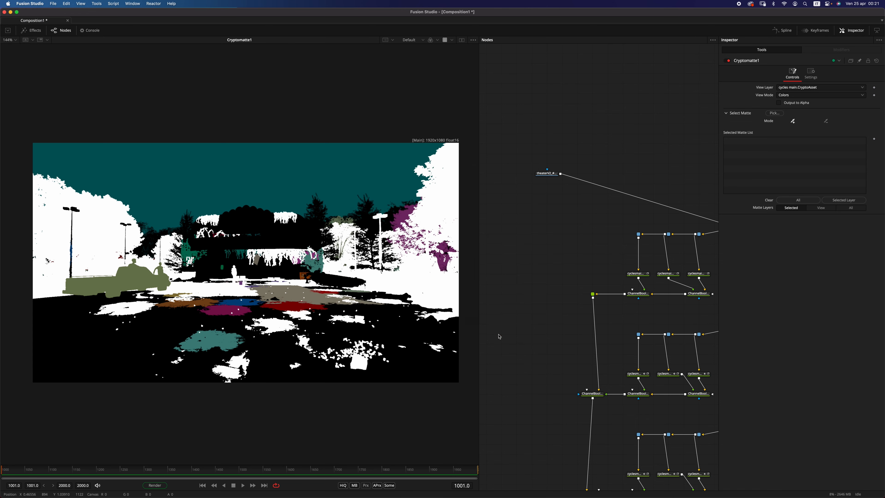
Step: Set the theater EXR Loader's import Depth to float32
click(550, 174)
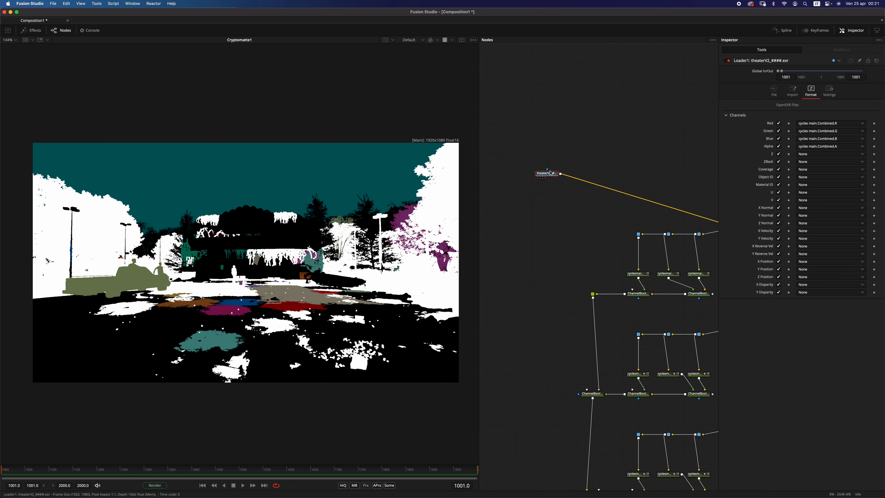
click(793, 92)
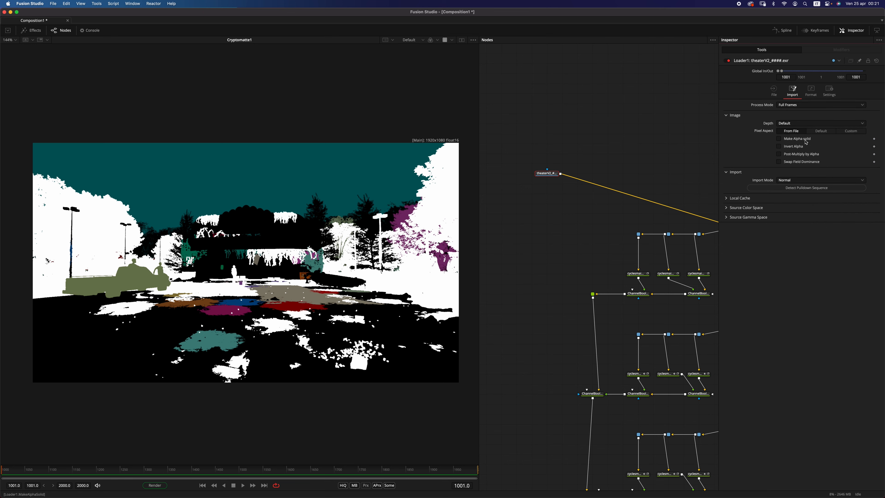
click(801, 123)
click(801, 151)
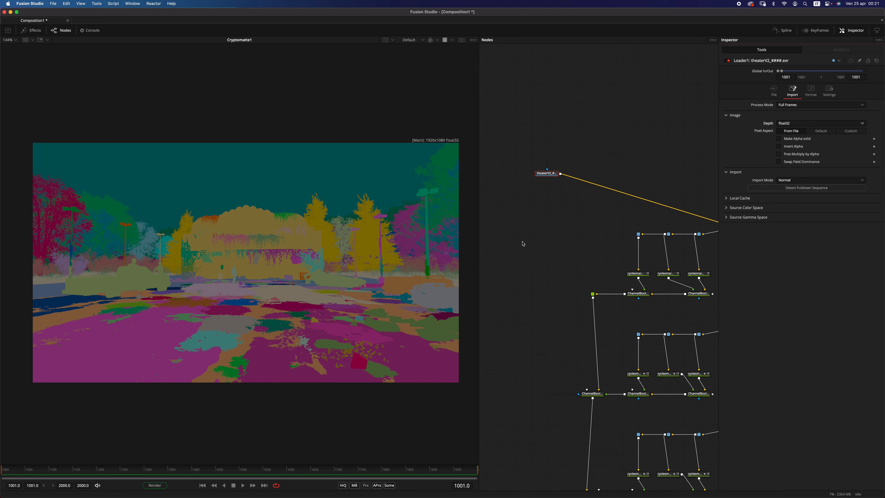
Step: Compare the Cryptomatte node's available view layers, such as cycles main.CryptoMaterial, and return to cycles main.CryptoAsset
scroll(523, 243, down, 15)
scroll(606, 315, down, 5)
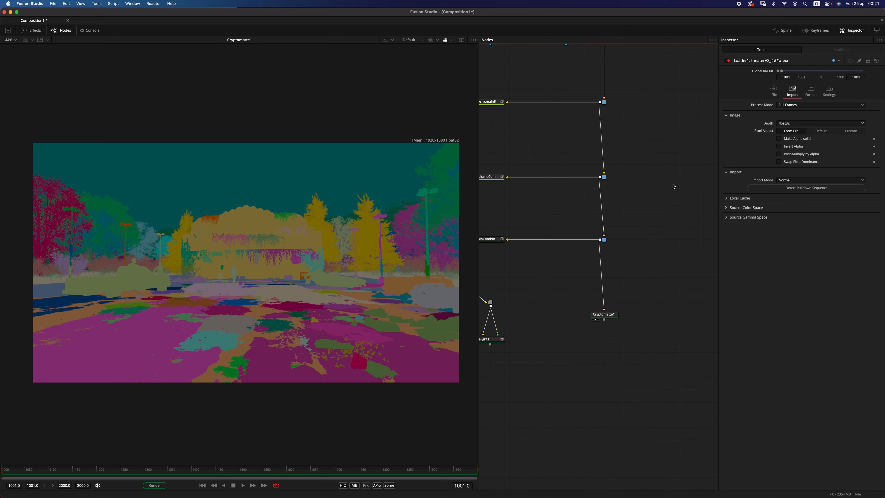
click(604, 314)
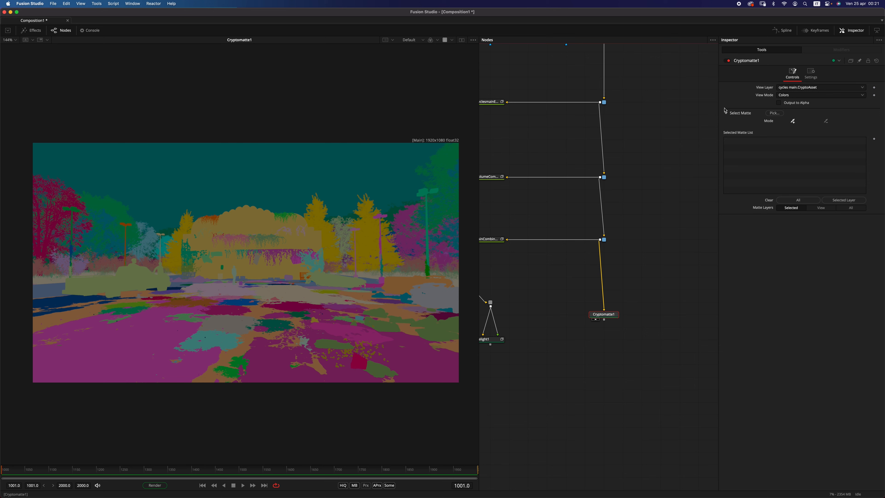
click(822, 88)
click(826, 95)
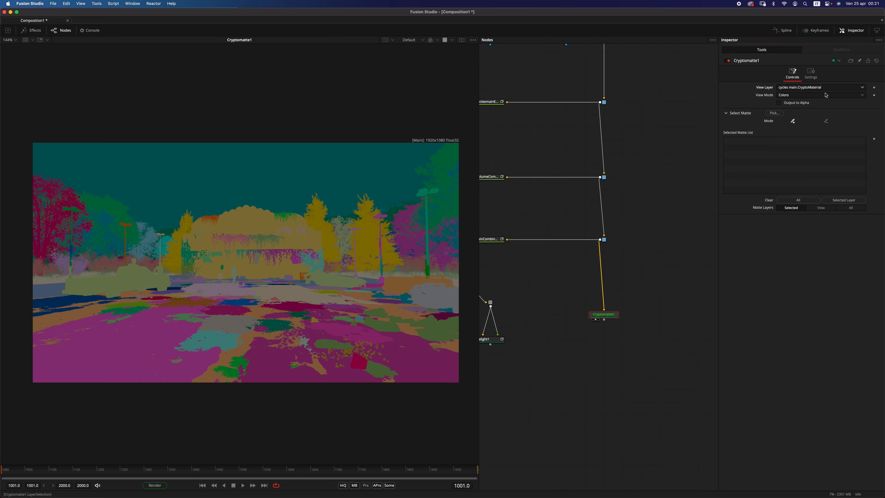
click(821, 90)
click(821, 94)
click(822, 89)
click(817, 74)
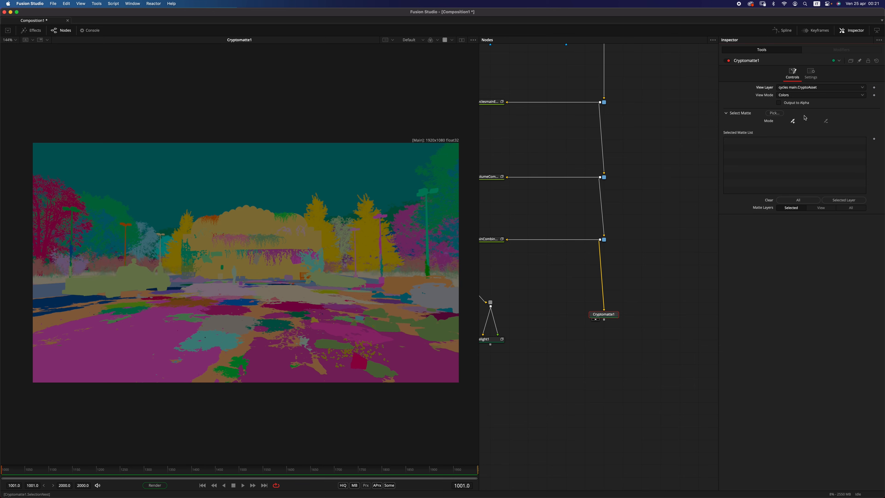
Step: Pick the pickup truck as the matte, enable Output to Alpha, and view the alpha channel
click(116, 285)
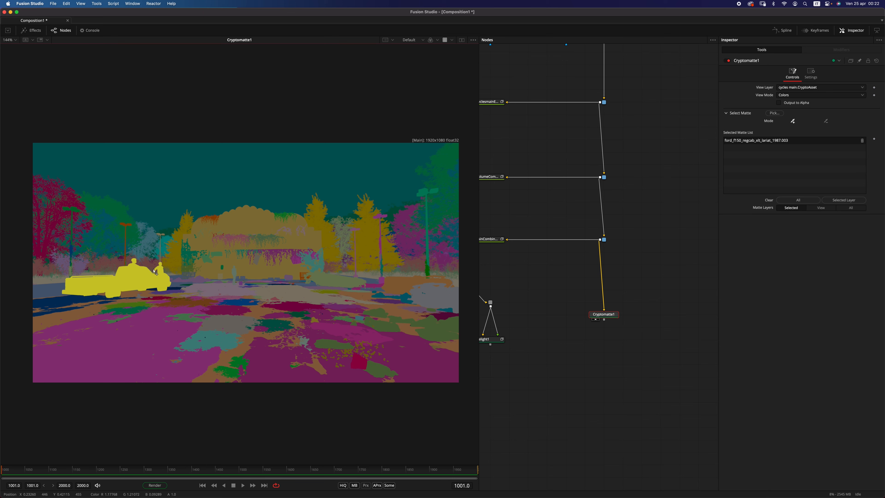
click(796, 103)
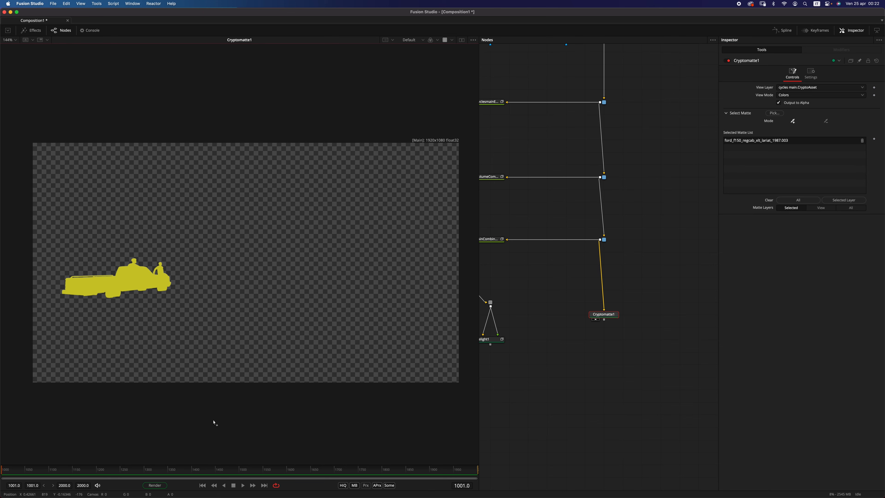
key(a)
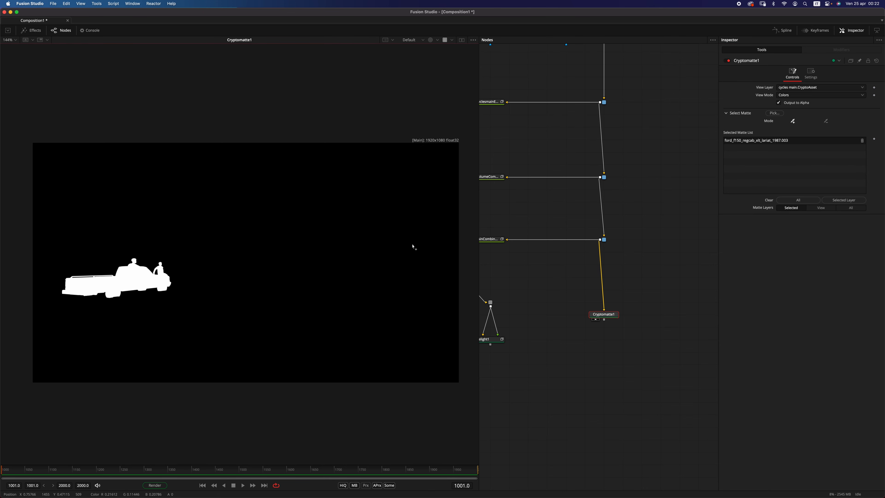
Step: Return the viewer to color, clear all mattes, and disable Output to Alpha on the Cryptomatte node
key(c)
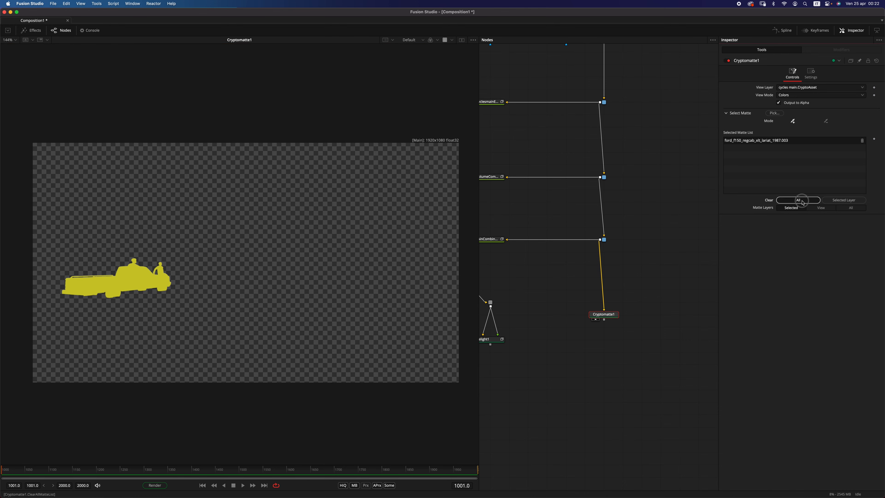
click(794, 200)
click(779, 102)
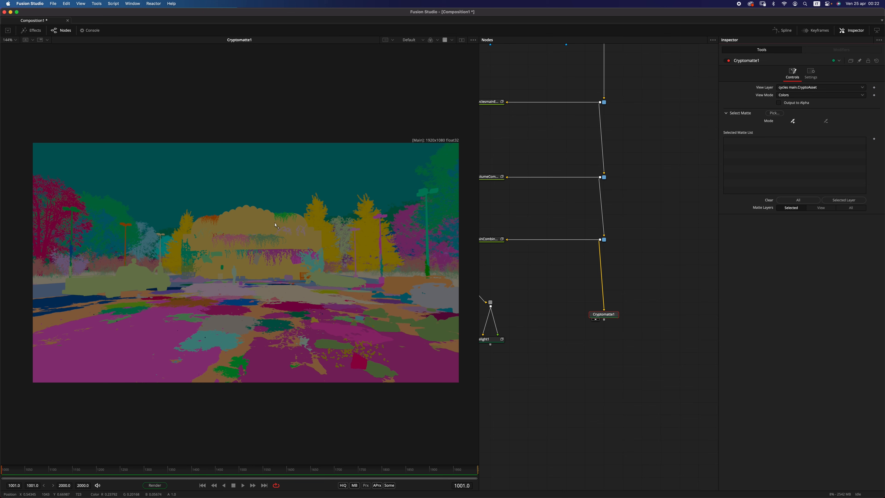
Step: Pick several trees on both sides of the theater as mattes in the viewer and clear the whole matte list
click(421, 221)
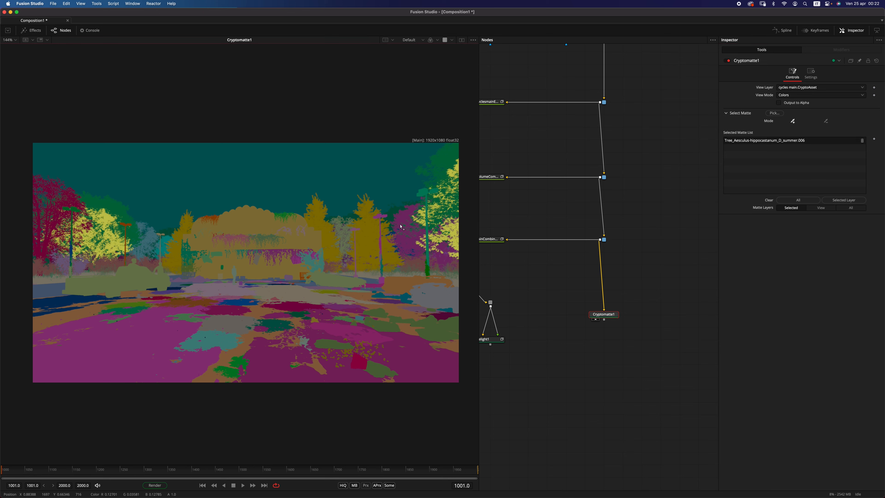
click(406, 227)
click(369, 232)
click(343, 236)
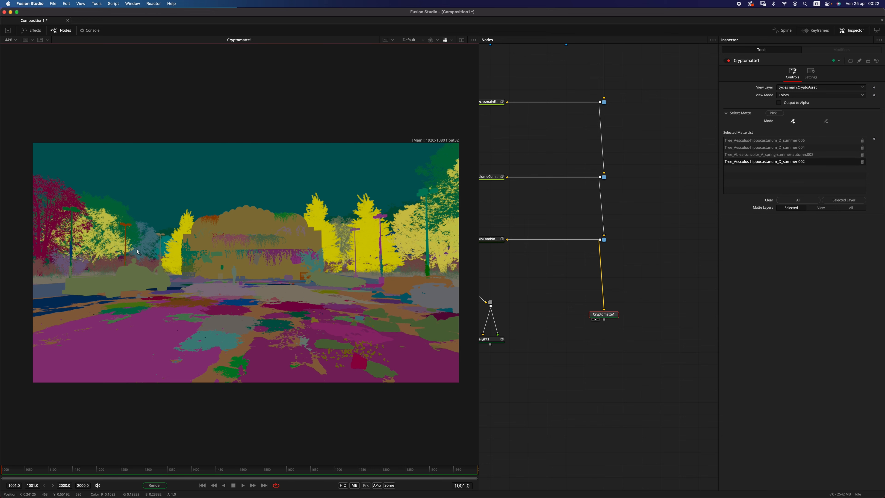
click(170, 247)
click(165, 253)
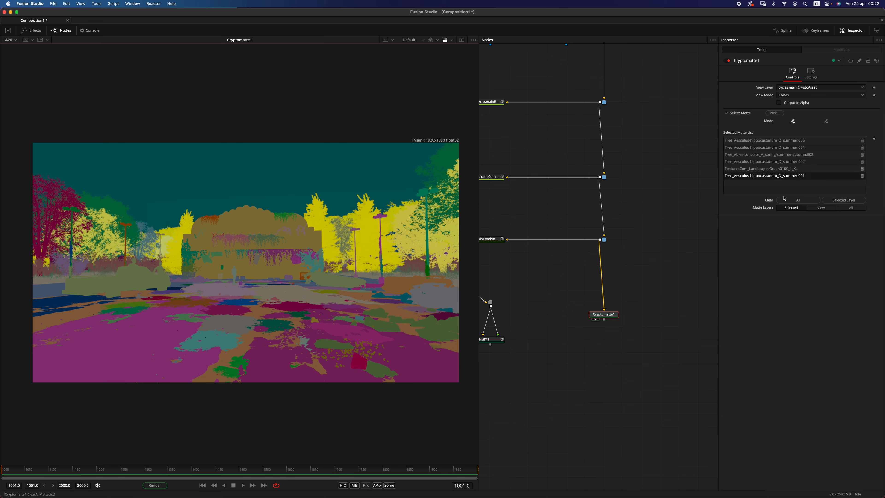
click(793, 200)
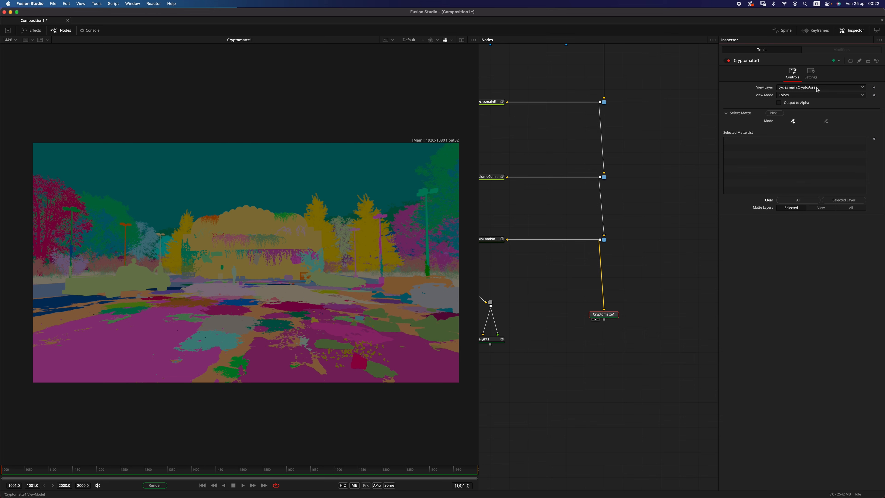
Step: Add all Tree and TexturesCom_Trees mattes from the matte list filtered by "tree", and enable Output to Alpha
click(775, 114)
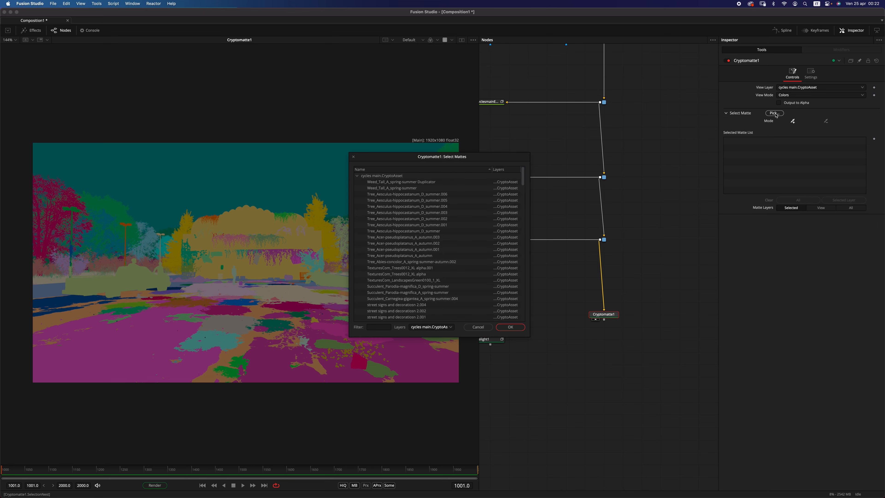
drag(469, 158, 451, 143)
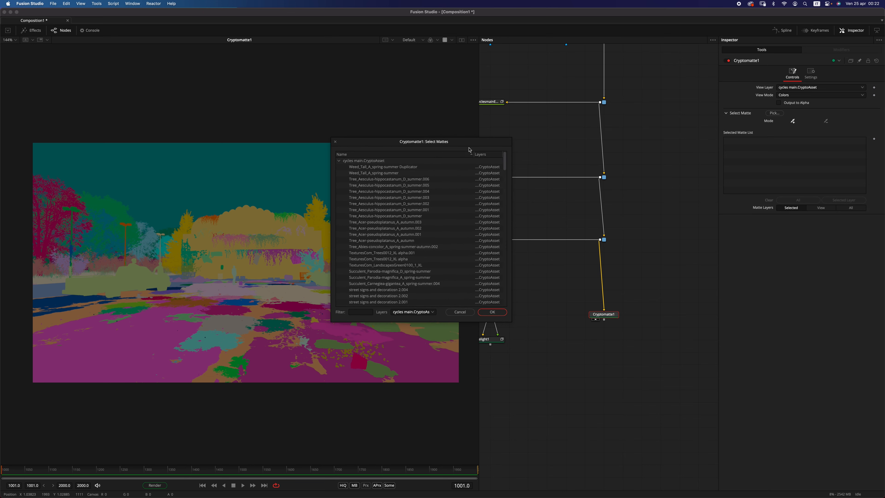
drag(511, 320, 523, 333)
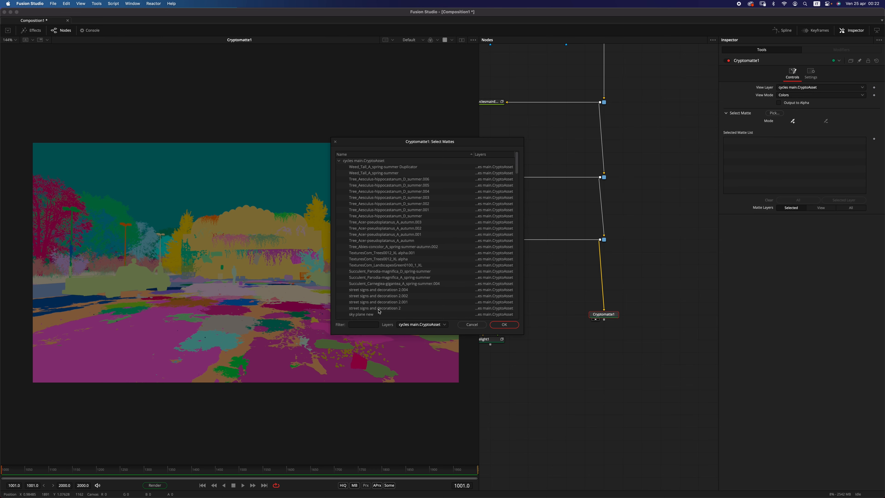
click(357, 324)
text(tree)
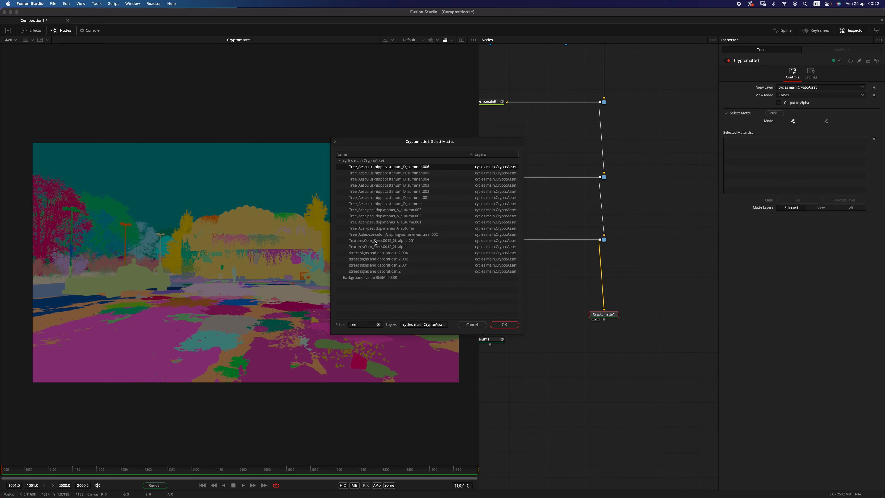
shift+click(379, 247)
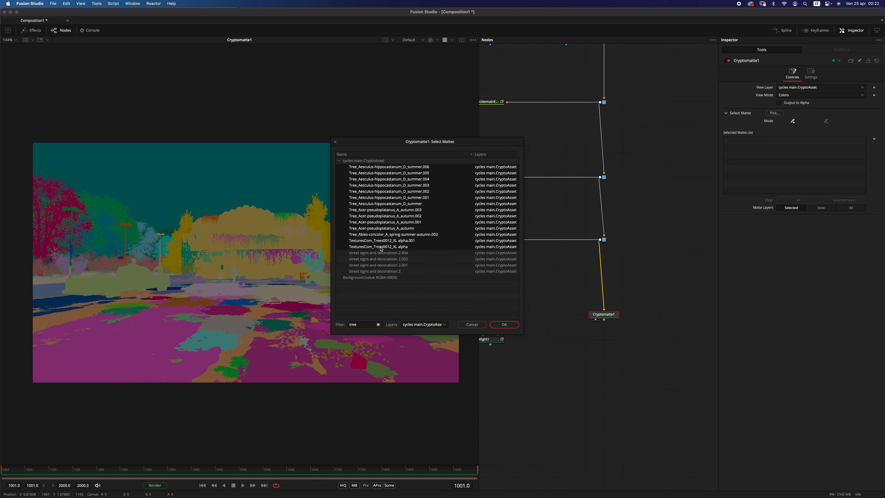
click(504, 325)
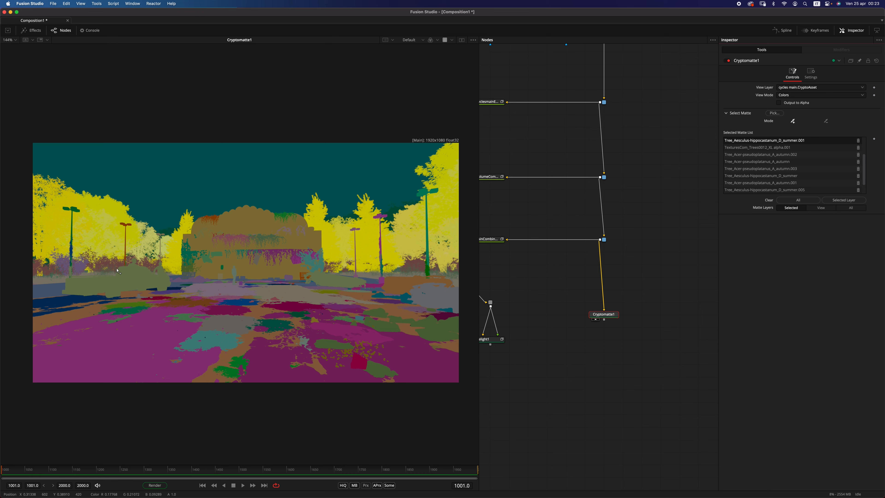
click(797, 103)
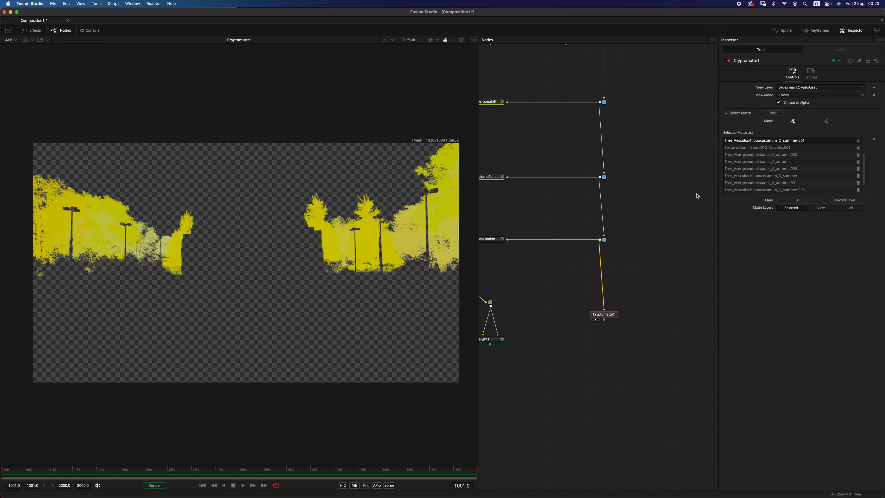
Step: Clear all mattes and pick the pickup truck as the only matte, with Output to Alpha enabled
click(798, 200)
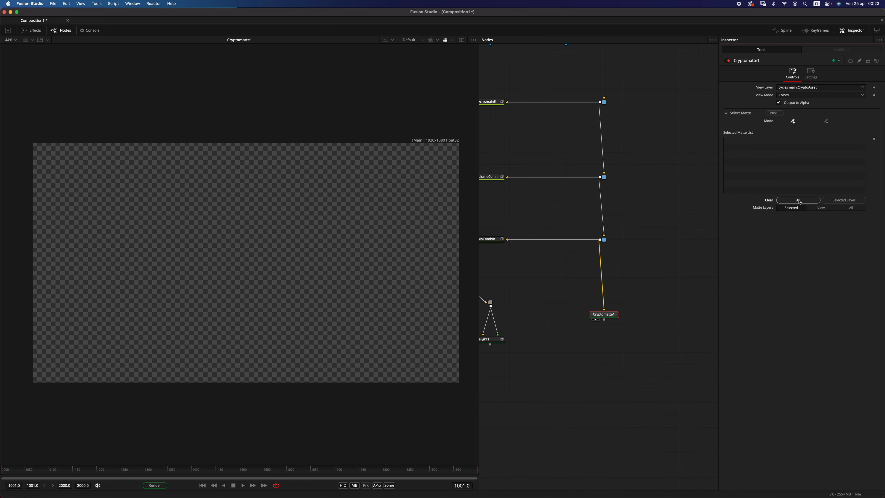
click(779, 103)
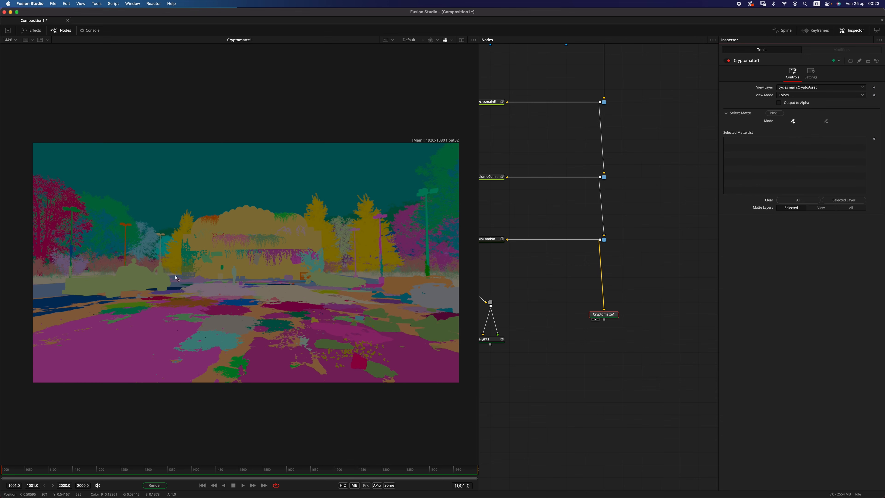
click(133, 283)
click(789, 103)
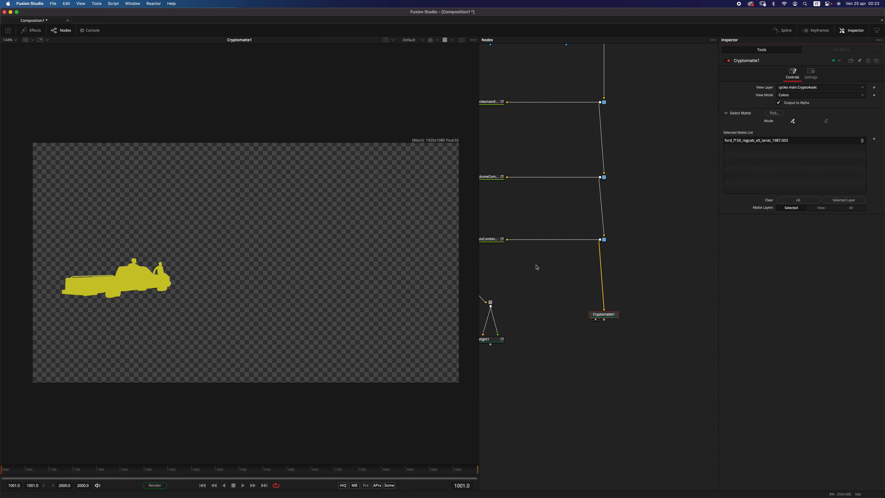
Step: Use the Cryptomatte output as Relight1's effect mask, view Relight1, and enable Multiply by Mask
drag(569, 321, 558, 304)
scroll(591, 269, down, 1)
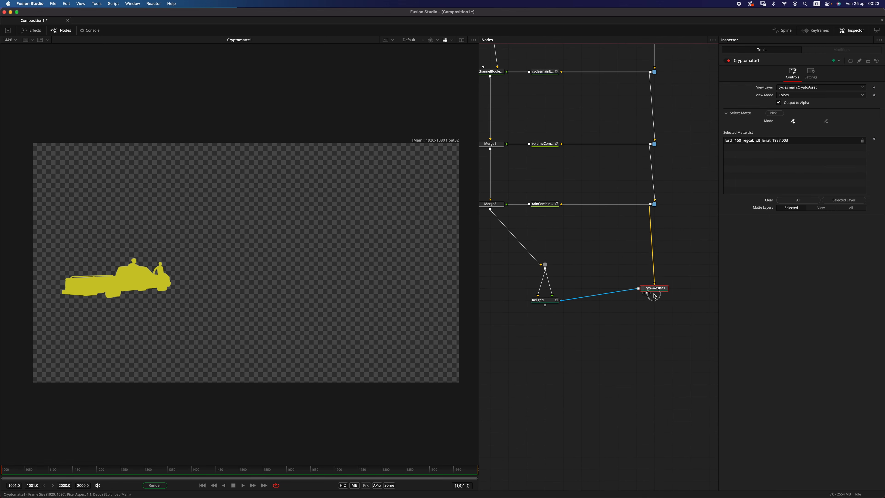
click(540, 300)
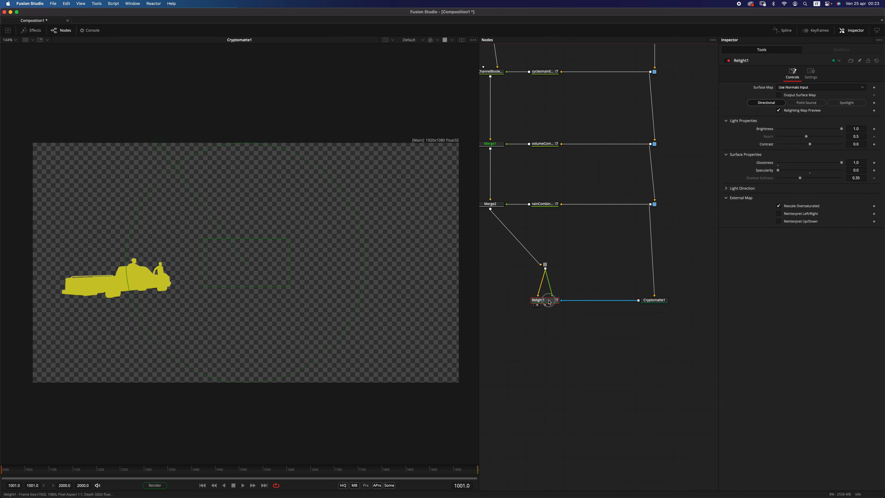
click(811, 74)
key(1)
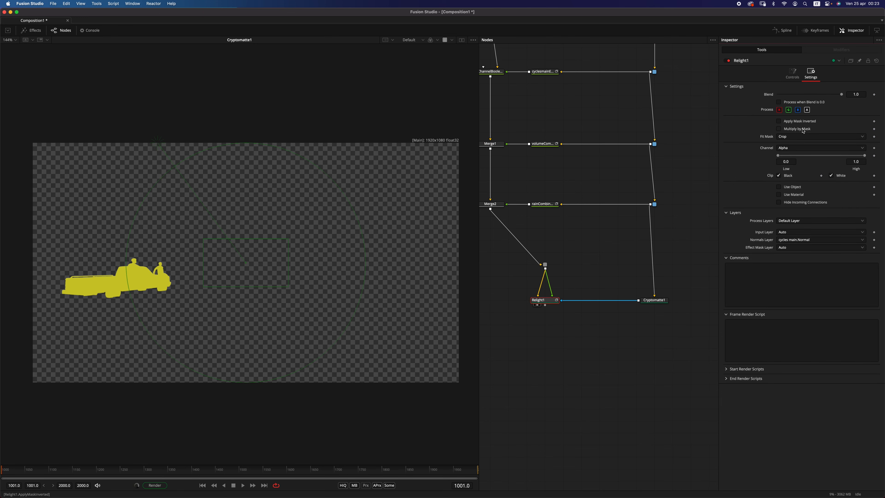
click(804, 130)
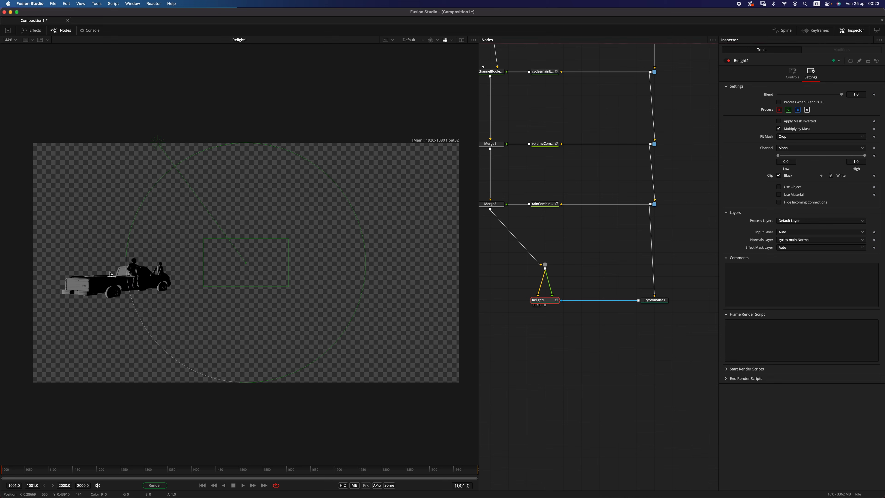
Step: Add a Brightness/Contrast node fed by Merge2 and use Relight1's output as its effect mask
drag(512, 330, 571, 322)
click(571, 322)
key(shift+space)
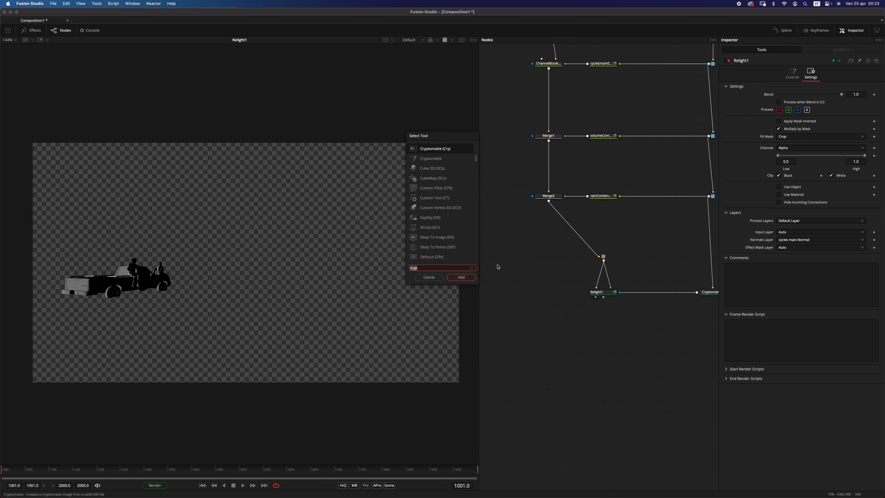
text(brig)
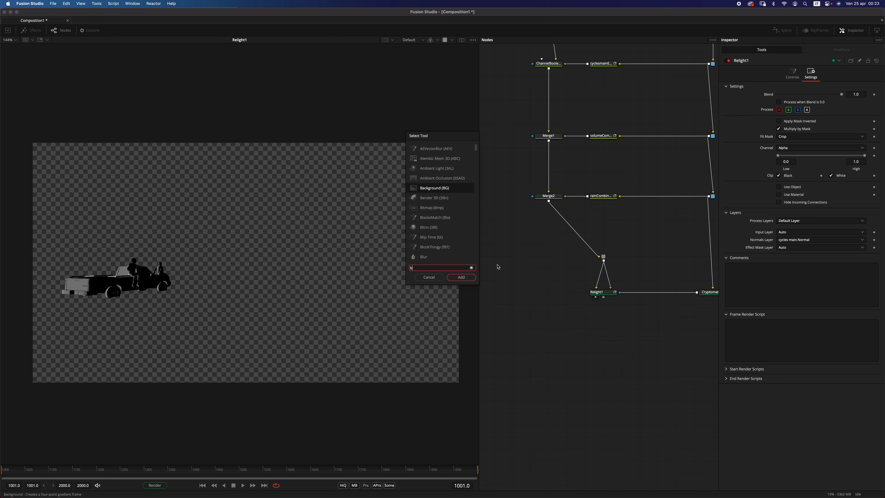
key(Down)
key(Return)
drag(549, 201, 546, 303)
drag(603, 297, 554, 294)
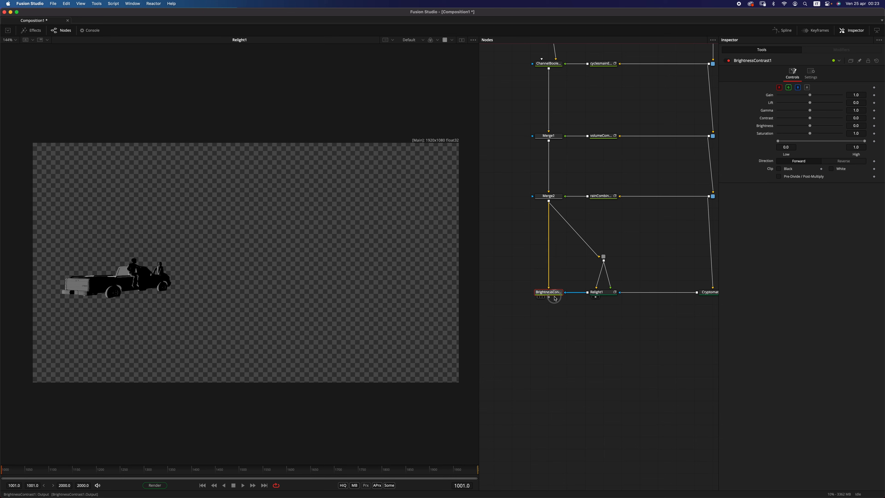
Step: Set the Brightness/Contrast node's mask channel to Luminance and show the node in the viewer
click(812, 73)
click(796, 150)
click(802, 159)
drag(549, 292, 296, 328)
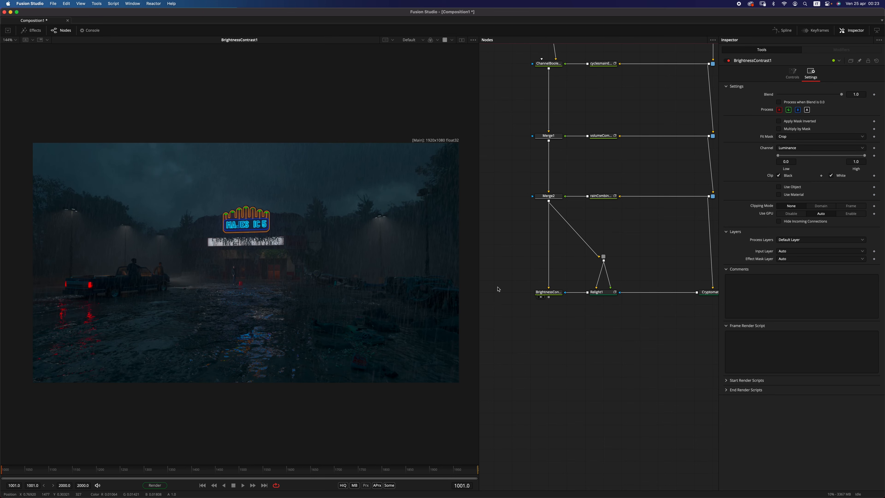
Step: Set the Brightness/Contrast node's Gain to 10
click(793, 73)
text(10)
key(Tab)
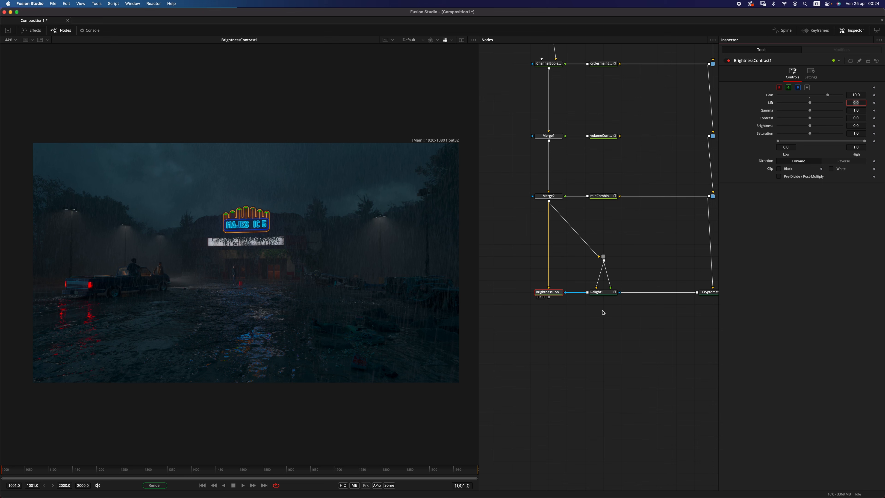
Step: Add a Shader node and place it below the Brightness/Contrast node, fed by that node's output
scroll(572, 311, down, 3)
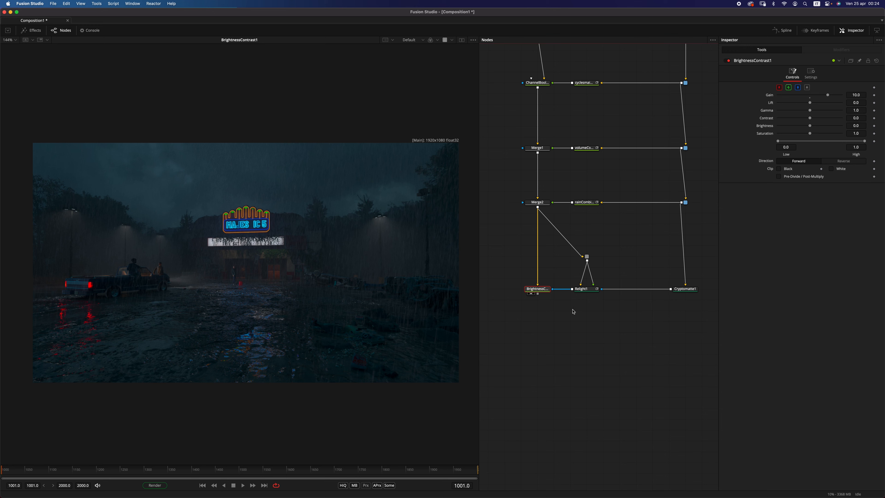
click(582, 371)
key(shift+space)
text(shde)
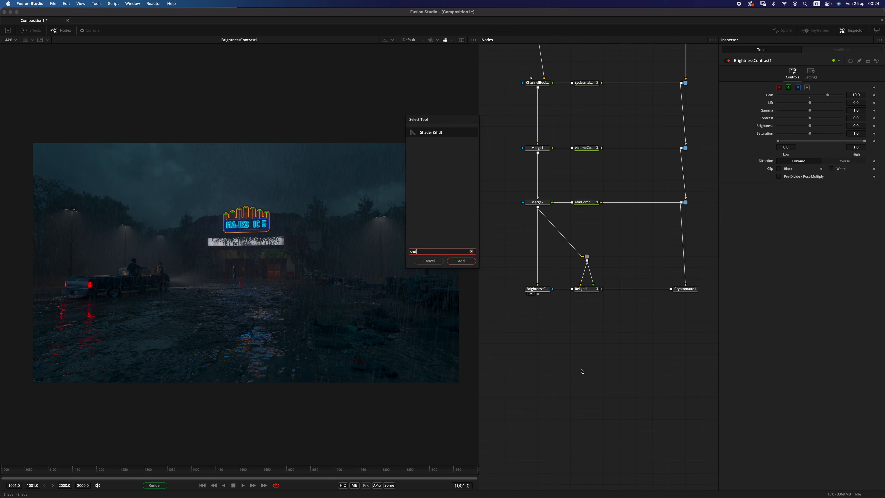
key(Return)
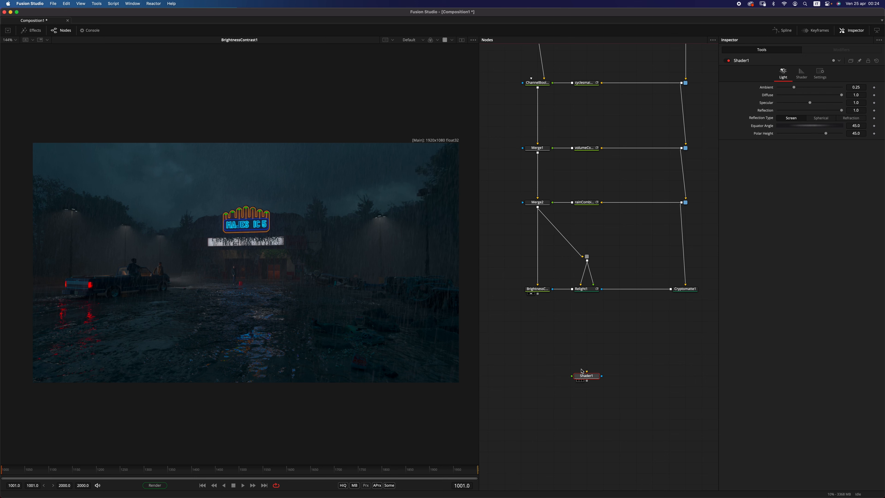
drag(584, 365, 545, 359)
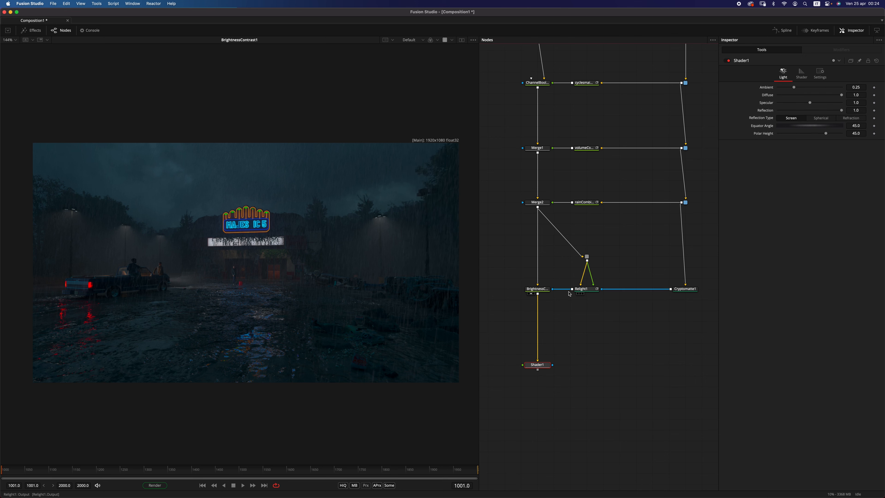
Step: Move the router above Relight1 closer to it and check the Shader node's inputs and light settings
drag(595, 276, 595, 287)
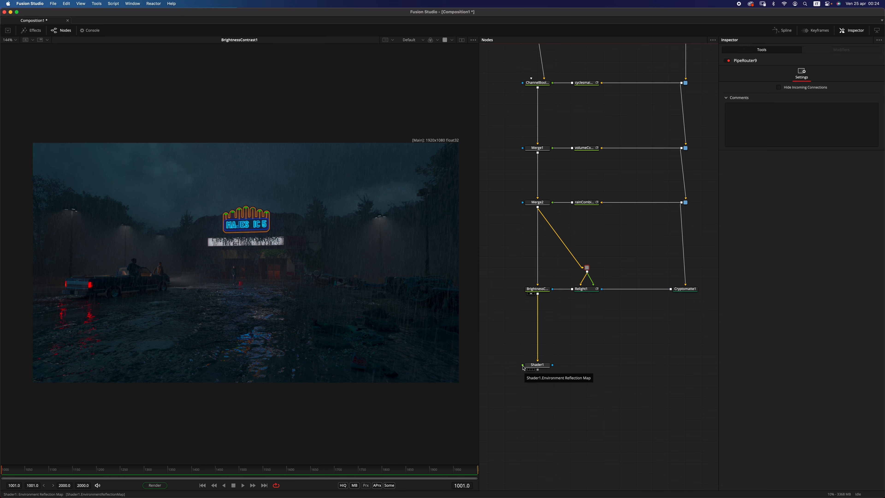
drag(503, 353, 498, 362)
drag(553, 364, 594, 360)
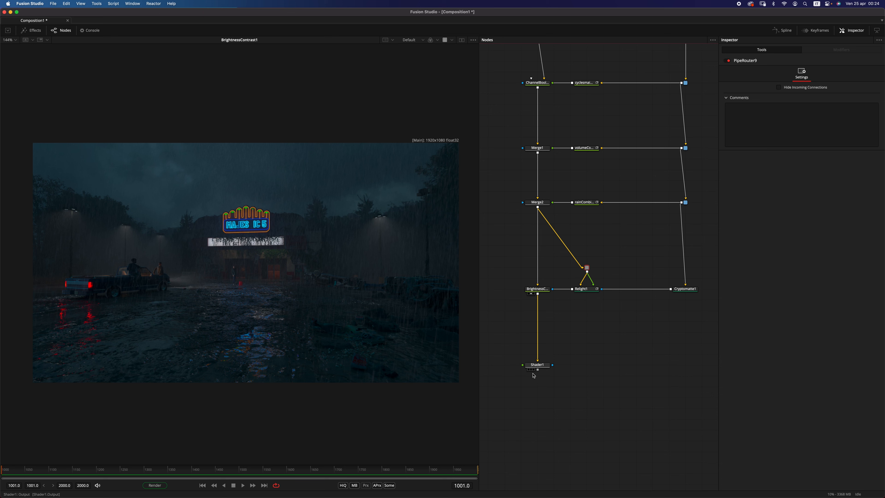
click(539, 365)
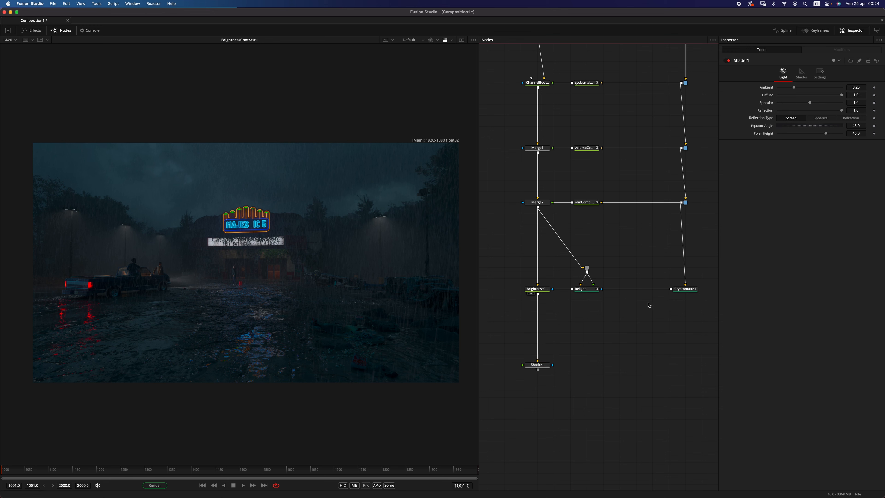
Step: Move Cryptomatte1 beside Relight1 and add an ml_SimpleShuffle node fed from the router beside rainCombined through a new router
click(685, 288)
drag(685, 288, 636, 288)
key(shift+space)
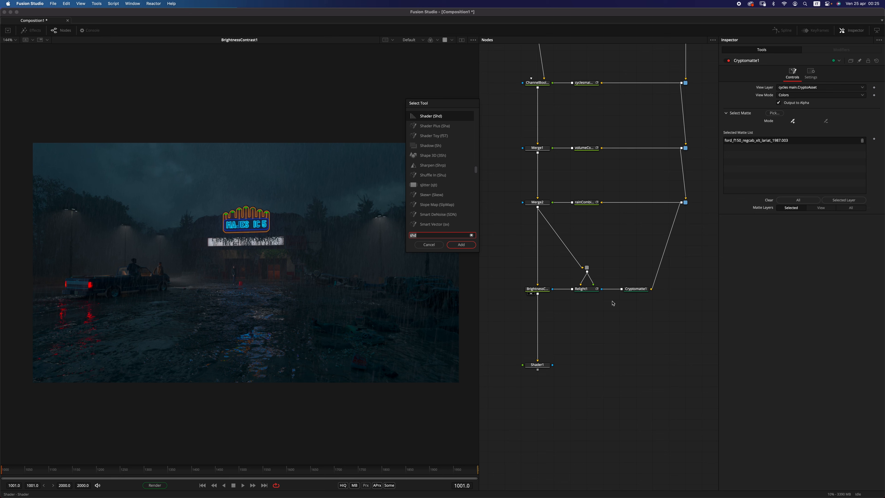
text(sim)
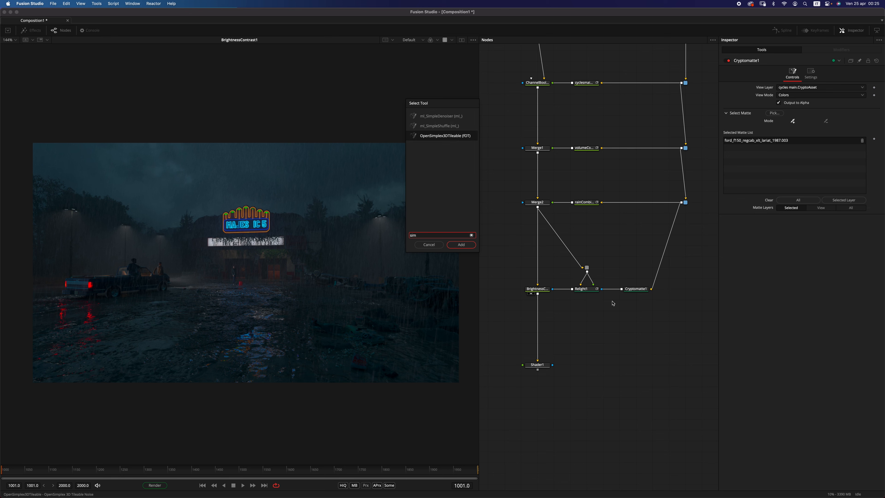
key(Up)
key(Return)
drag(678, 248, 691, 357)
alt+click(683, 289)
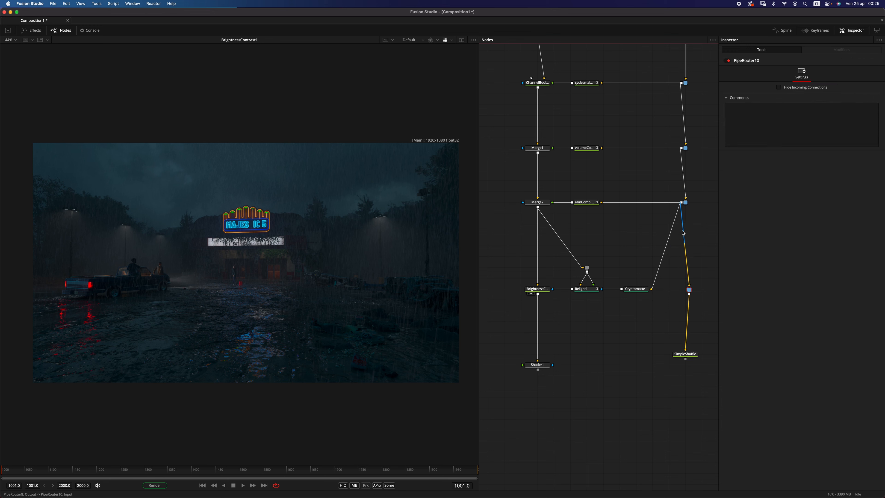
Step: Line up the new router and SimpleShuffle node, set the SimpleShuffle's layer to cycles main.Normal and view its output
mouse_move(689, 293)
mouse_down()
mouse_move(649, 288)
mouse_move(686, 289)
mouse_up()
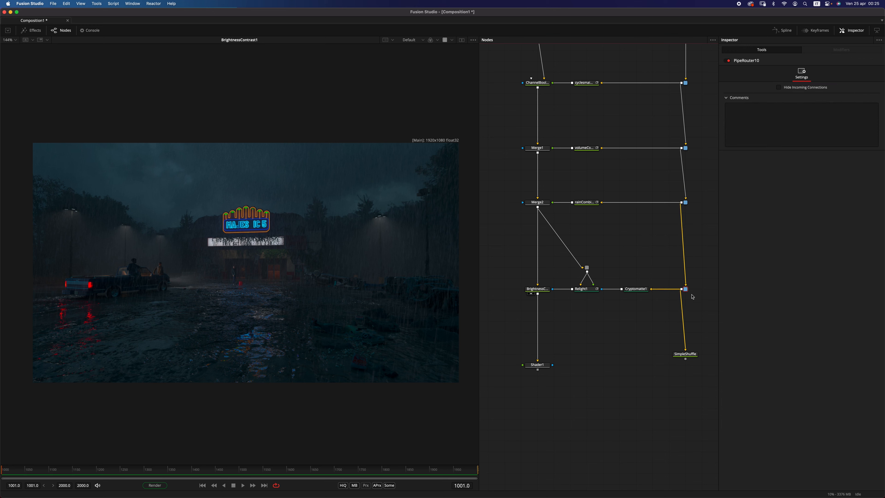
drag(685, 355, 686, 366)
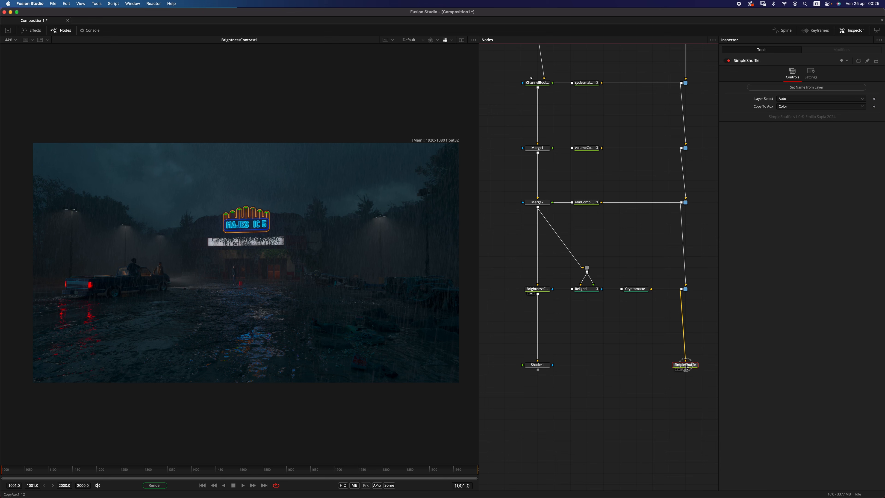
click(803, 99)
drag(865, 115, 860, 192)
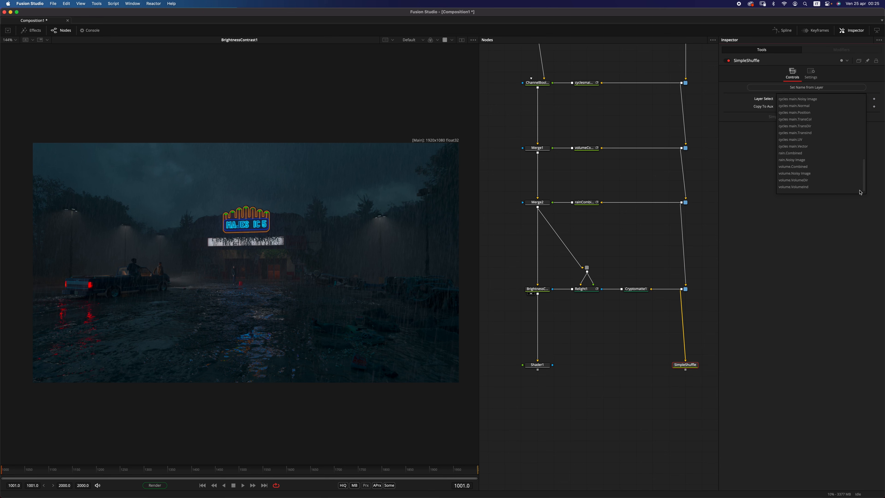
click(798, 106)
drag(681, 366, 299, 309)
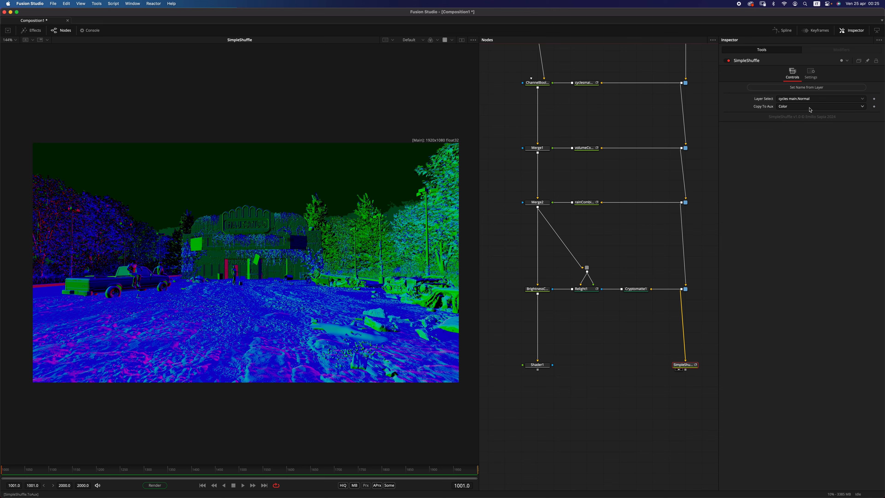
Step: Move Shader1 down, insert a Channel Booleans node above it and feed the normals SimpleShuffle into its foreground
drag(537, 364, 537, 419)
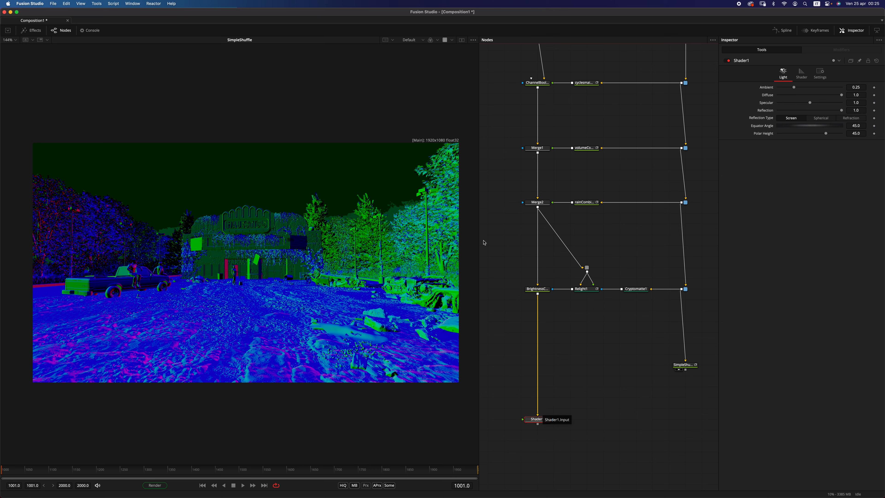
key(shift+space)
text(simbool)
key(Return)
drag(587, 354, 537, 364)
drag(686, 369, 552, 365)
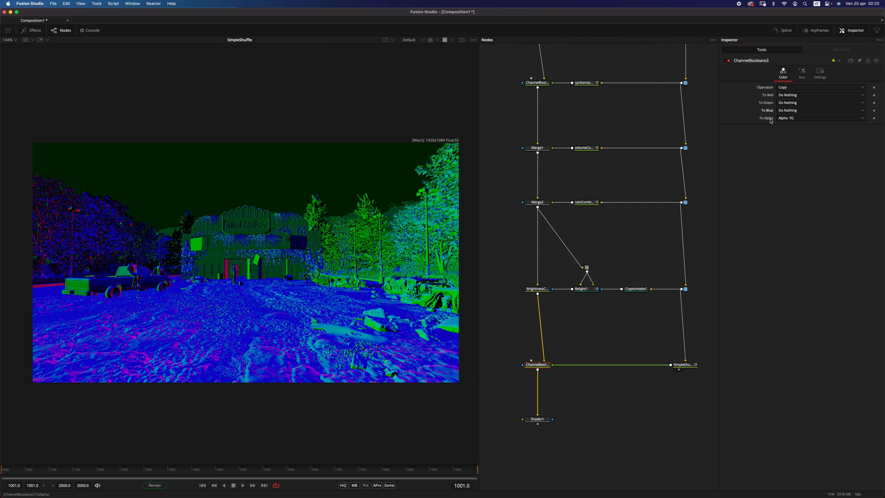
Step: Enable extra channels, map X, Y and Z Normal to Red, Green and Blue FG, and check the normals in the viewer
click(802, 74)
click(797, 87)
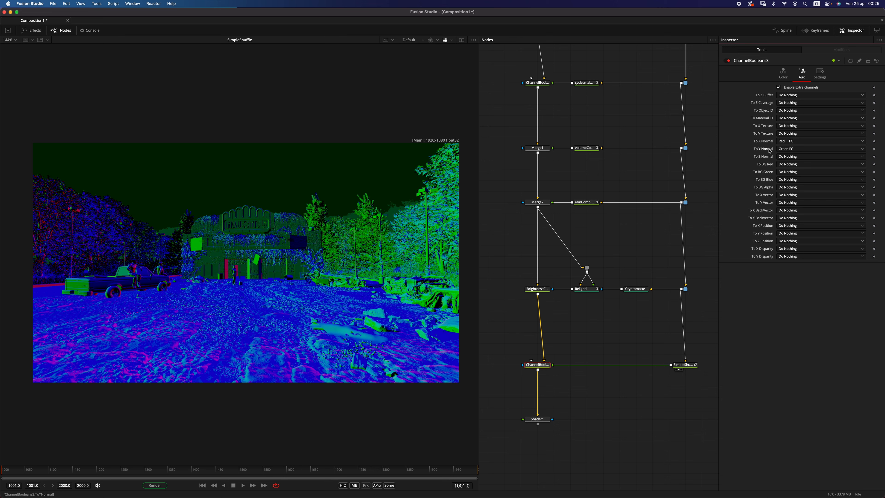
click(793, 158)
click(790, 123)
click(531, 369)
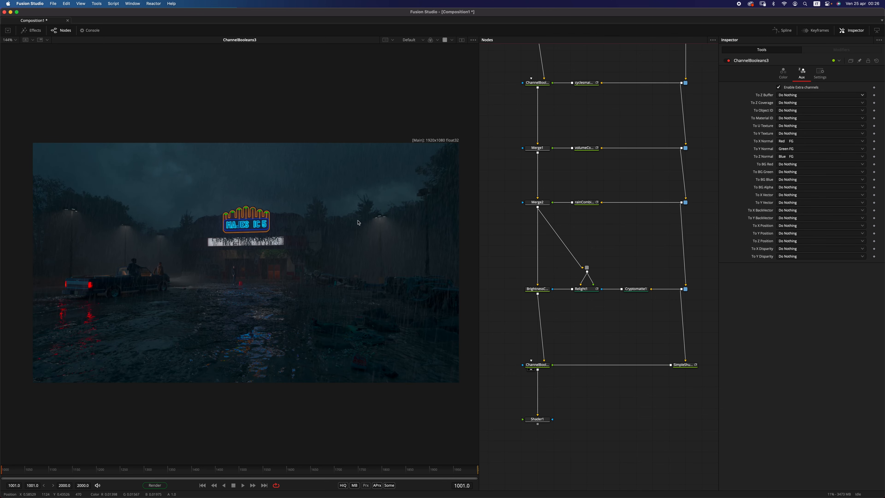
click(438, 41)
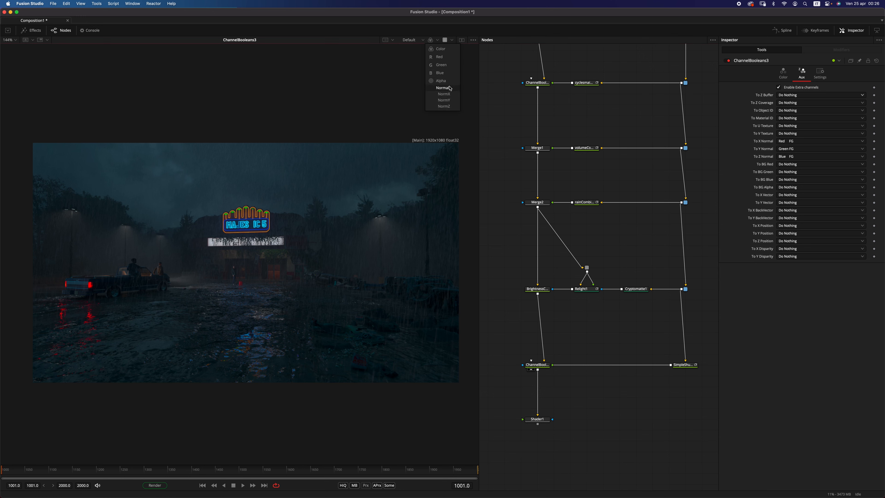
click(460, 120)
Step: View Shader1 and set Ambient to 0.415, Specular to 0, Equator Angle to 21.9 and Polar Height to -53.65
drag(538, 419, 353, 296)
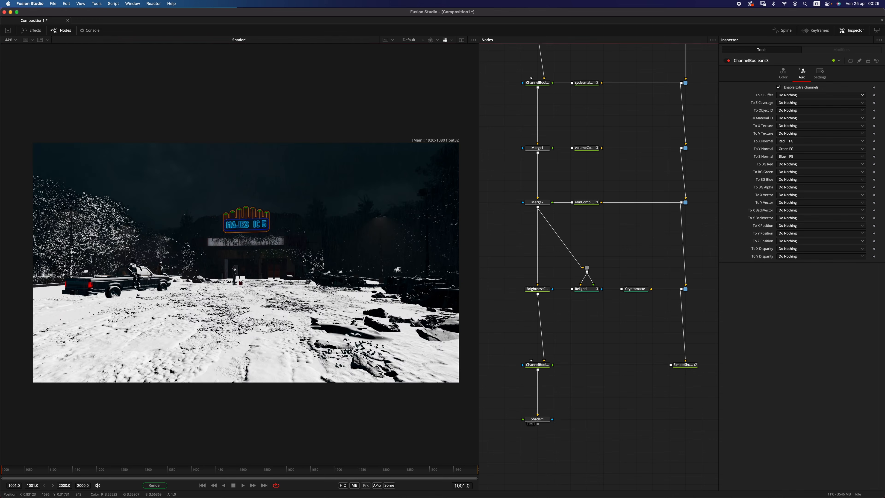
click(525, 420)
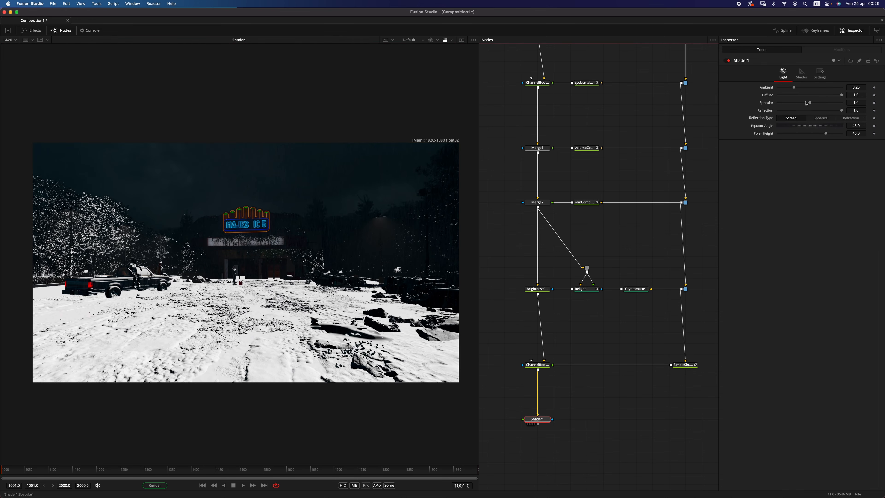
drag(810, 103, 748, 107)
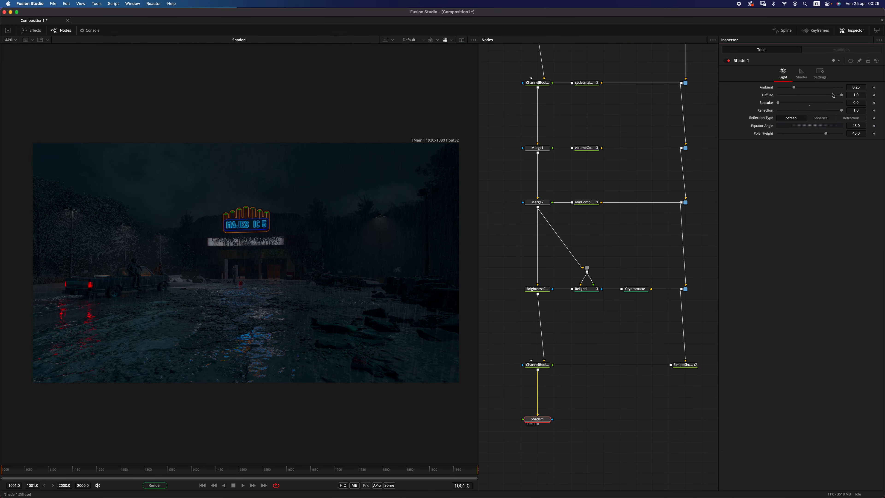
drag(825, 130, 798, 134)
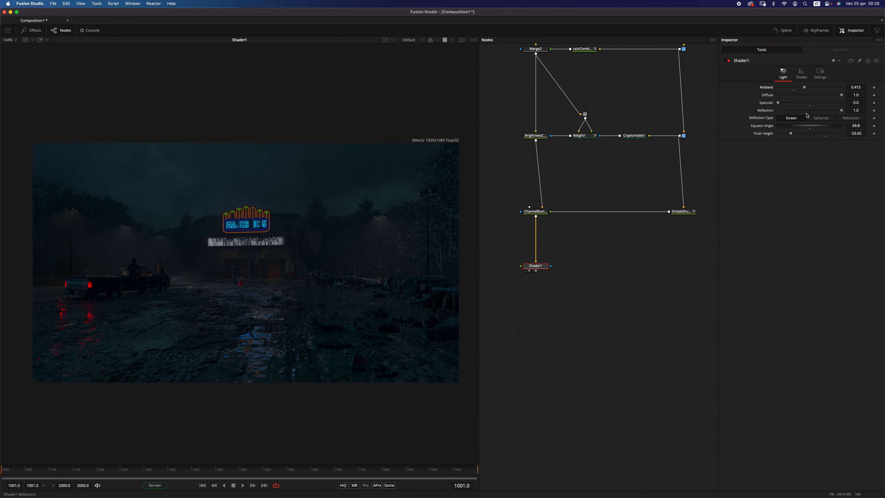
drag(809, 126, 741, 126)
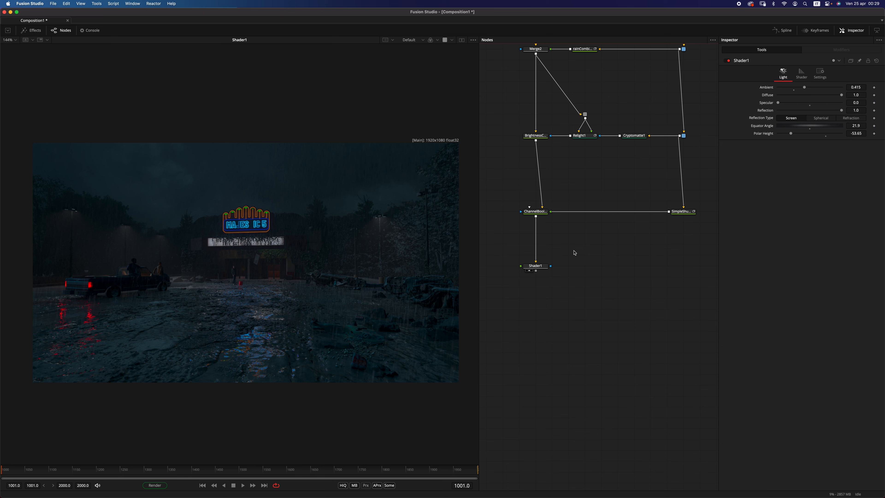
Step: Add a second ml_SimpleShuffle node below the normals SimpleShuffle, fed from its output
key(shift+space)
text(sim)
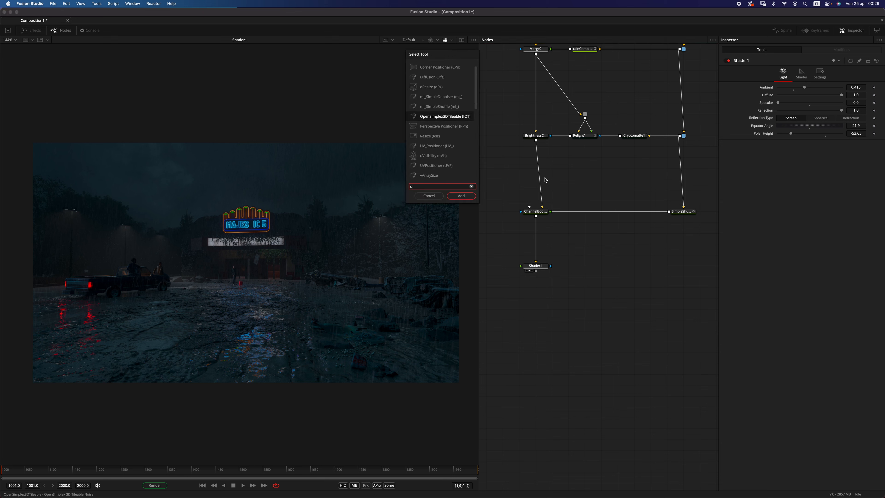
key(Up)
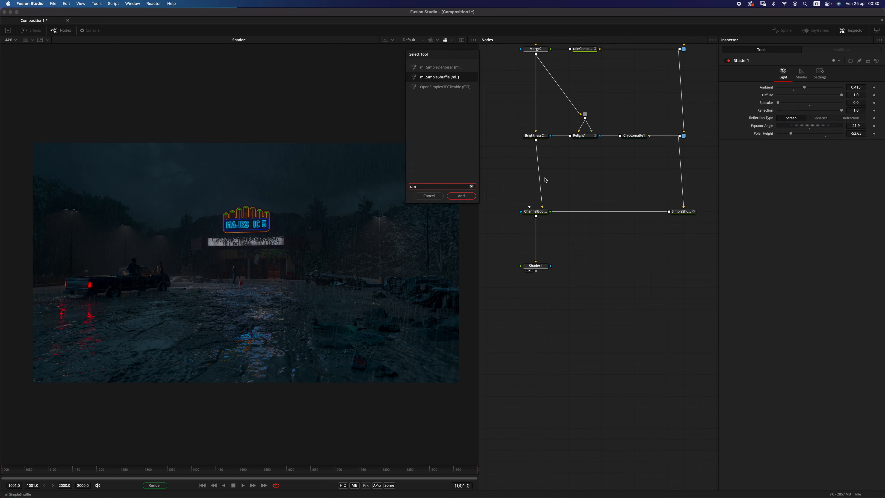
key(Return)
drag(668, 212, 678, 269)
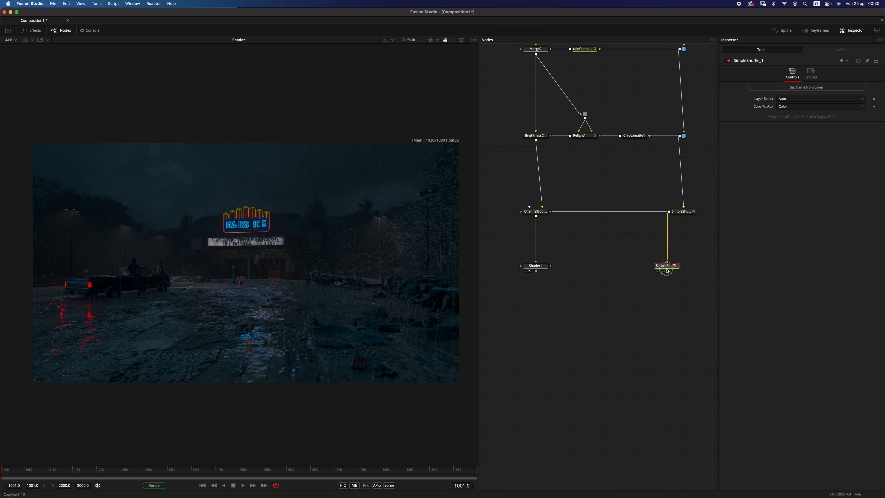
Step: Set the second SimpleShuffle's layer to cycles main.Position, view it and shift the node slightly down
click(851, 98)
scroll(861, 151, down, 5)
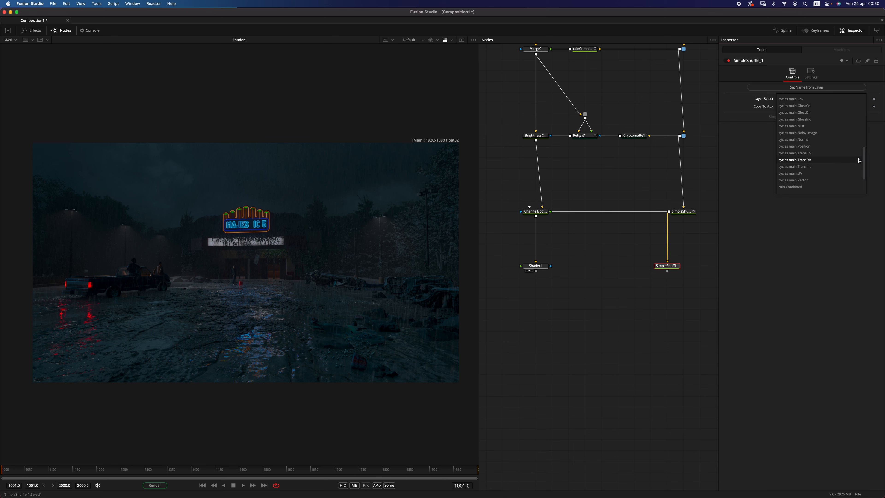
click(795, 146)
drag(667, 266, 455, 278)
drag(663, 269, 663, 280)
Step: Add a Channel Booleans node below Shader1, feed the position SimpleShuffle into its foreground and line up both nodes
key(shift+space)
text(bol)
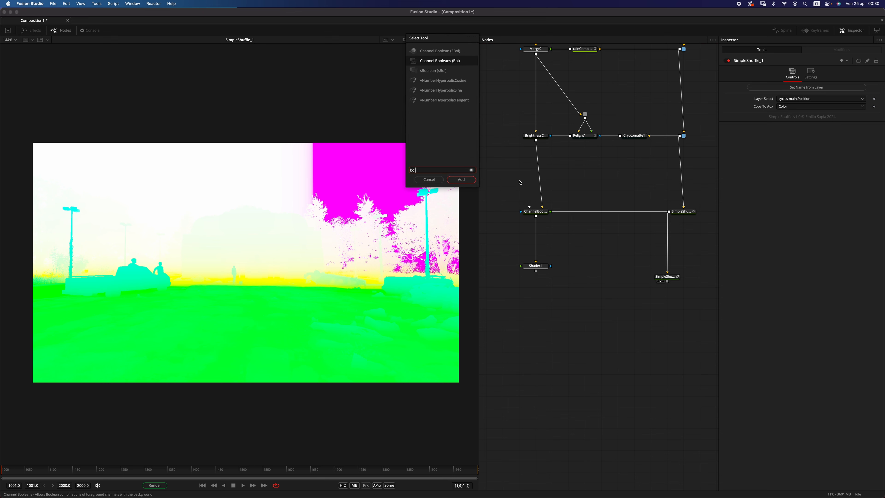
key(Return)
drag(536, 271, 551, 321)
drag(553, 322, 537, 300)
drag(667, 281, 680, 303)
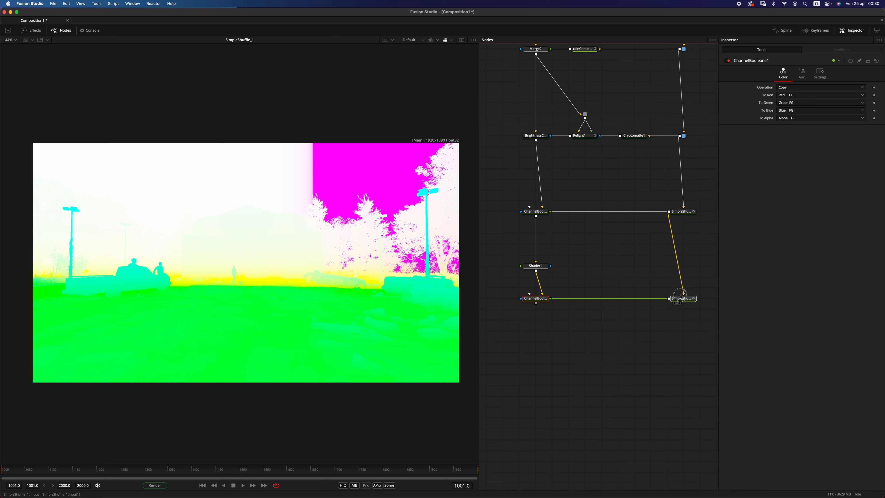
Step: View the new Channel Booleans node and set its red, green, blue and alpha channels to Do Nothing
key(1)
click(526, 298)
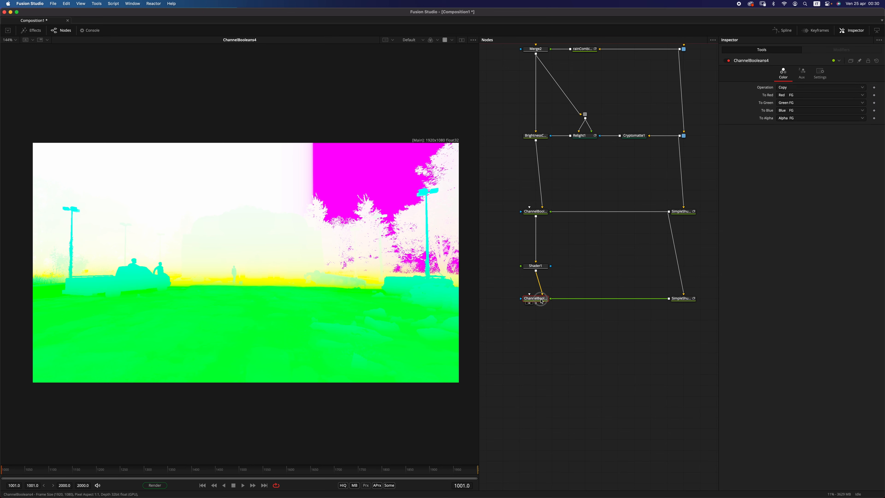
double_click(768, 96)
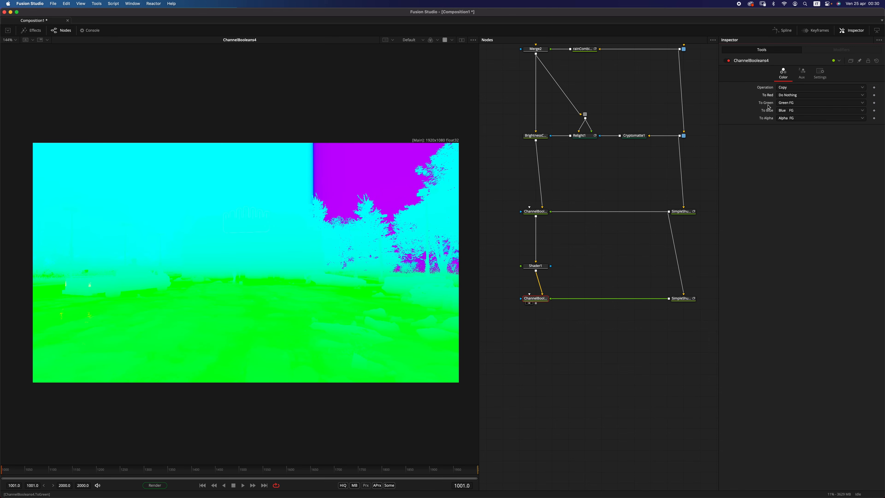
double_click(769, 103)
double_click(768, 111)
double_click(769, 118)
Step: Enable the node's extra channels and map X, Y and Z Position to Red, Green and Blue FG
click(806, 74)
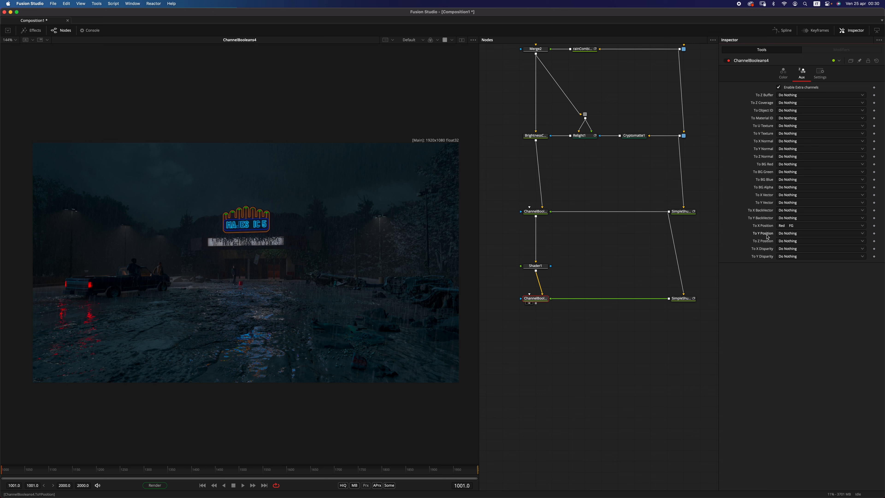
click(784, 233)
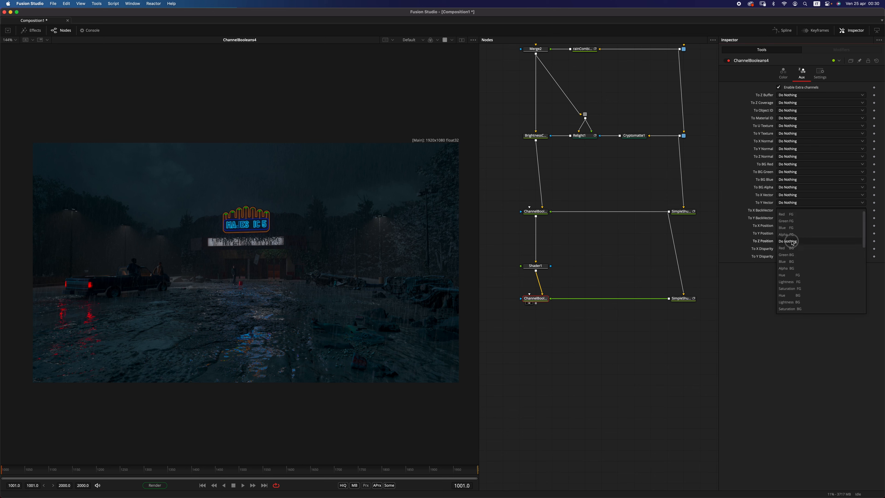
click(797, 223)
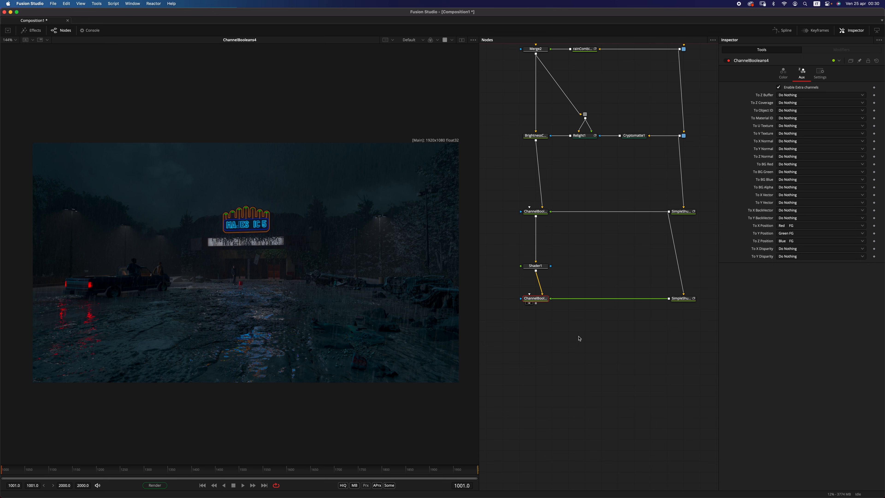
Step: Add a Volume Mask node after the position Channel Booleans node
key(shift+space)
text(vol)
key(Up)
key(Up)
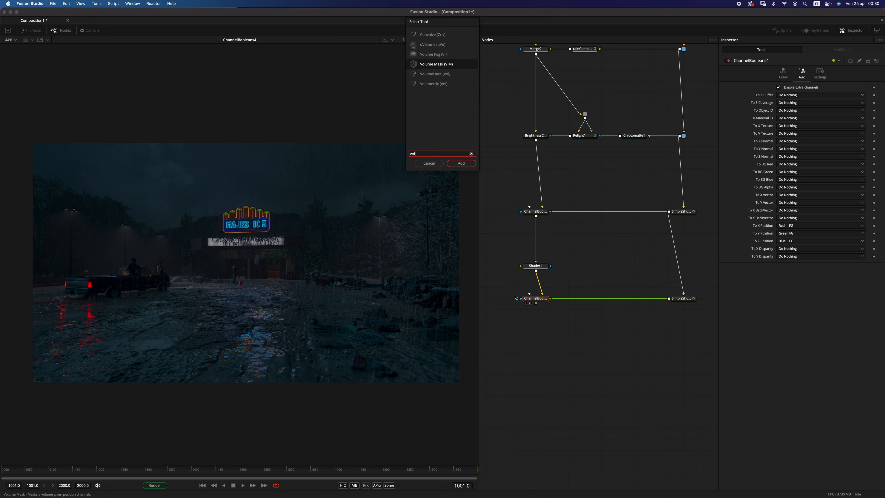
key(Return)
Step: Move the position Channel Booleans and VolumeMask1 onto a side branch fed by the normals Channel Booleans, and align Shader1 and the position SimpleShuffle
drag(515, 298, 611, 277)
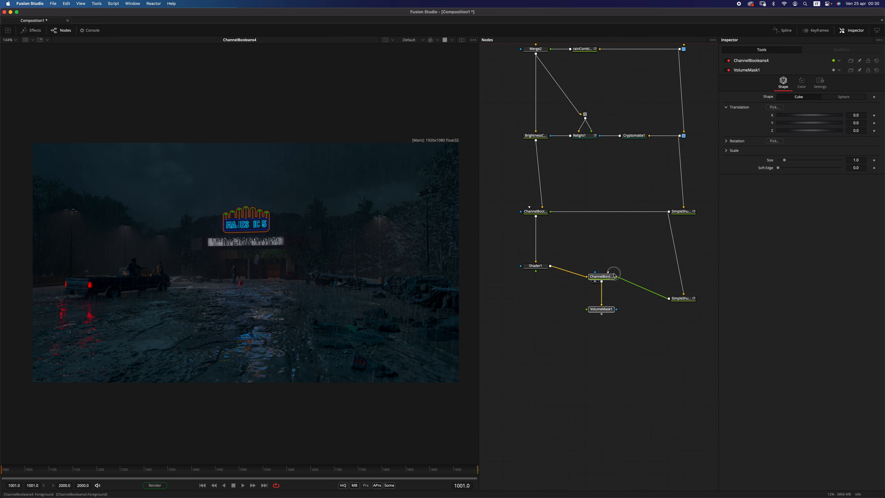
drag(535, 216, 592, 277)
drag(540, 269, 539, 312)
click(601, 309)
drag(682, 300, 681, 279)
Step: Pick VolumeMask1's translation at the theater front below the marquee, and set its shape to Sphere, Size to 6.52 and Soft Edge to 1.0
click(594, 314)
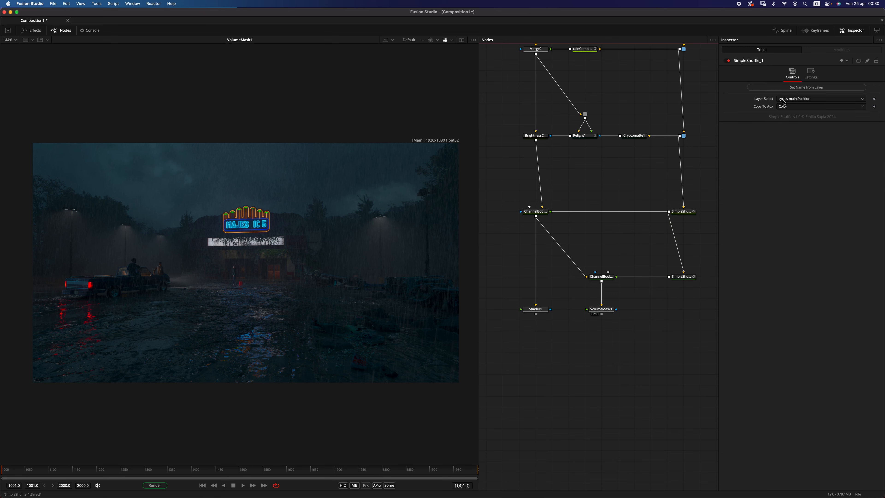
click(601, 309)
drag(774, 98, 254, 252)
click(842, 88)
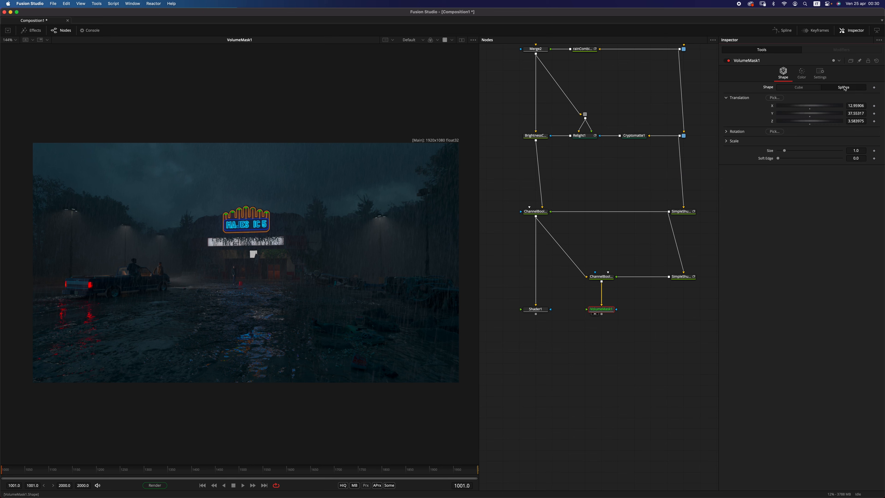
drag(784, 149, 818, 152)
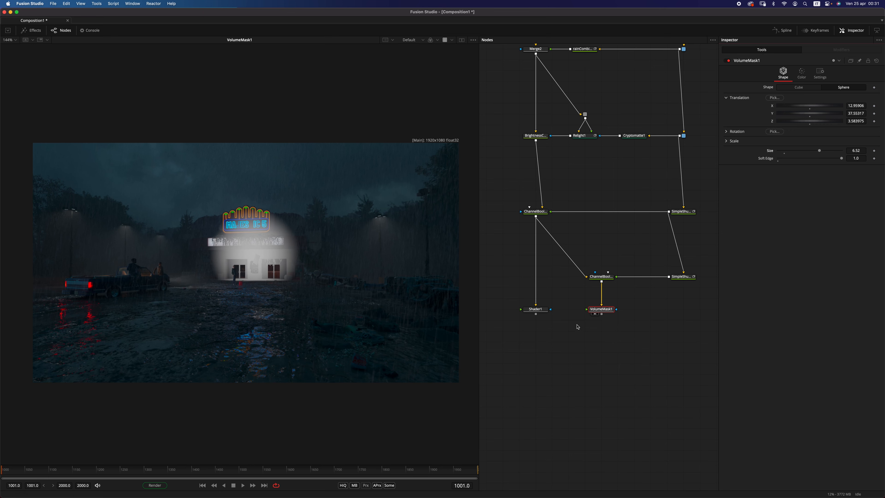
Step: Connect VolumeMask1 to Shader1's effect mask and compare the result with the normals Channel Booleans output
drag(601, 314, 550, 309)
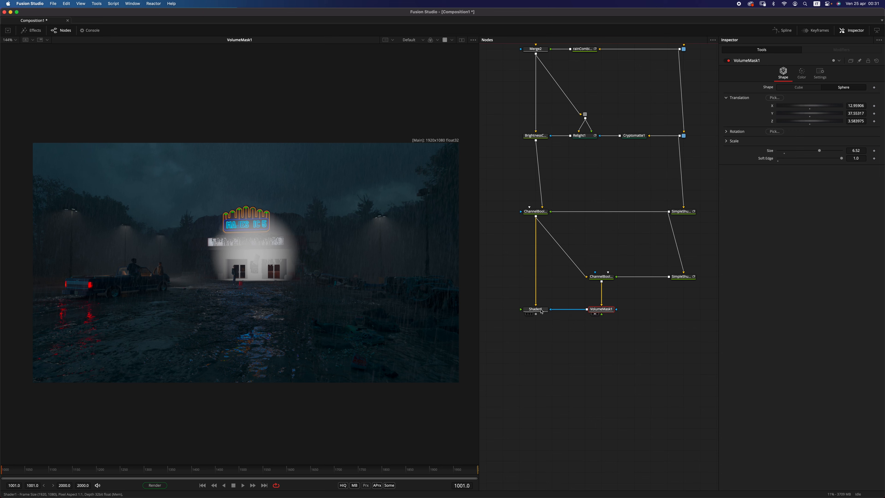
key(1)
drag(536, 212, 276, 309)
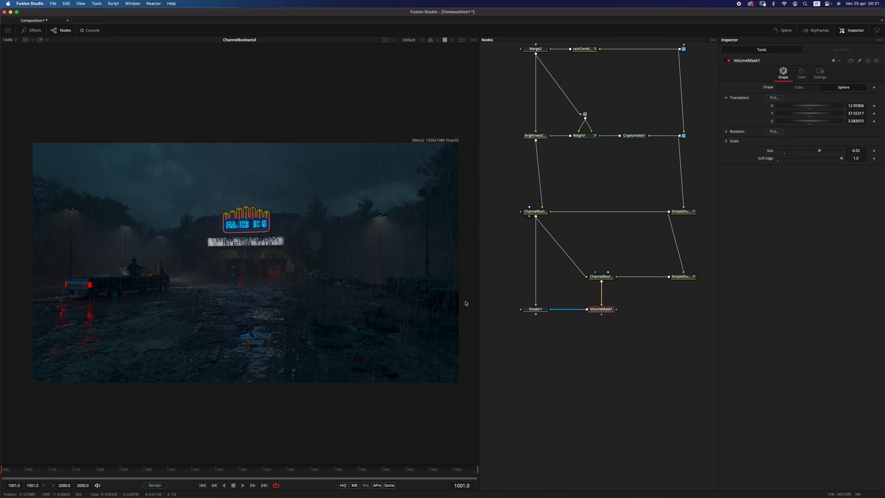
drag(535, 309, 421, 328)
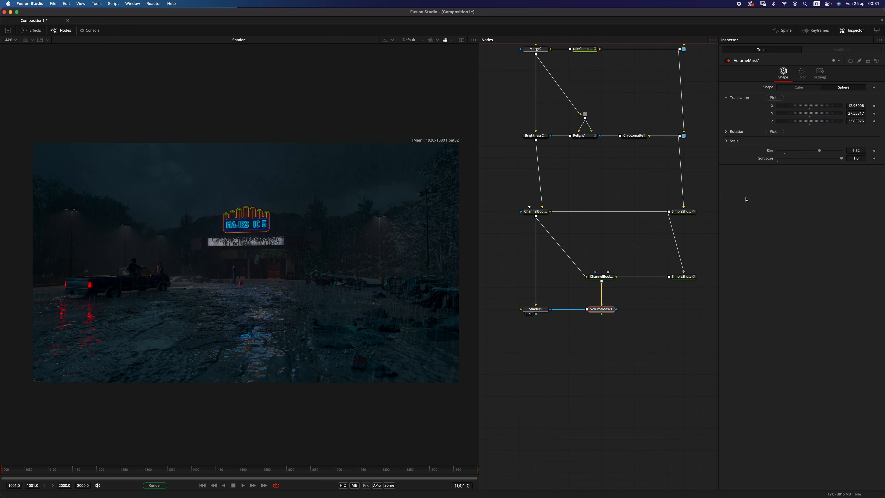
Step: Enable Mask Only on VolumeMask1 and compare the masked Shader1 result with the unshaded image
click(802, 74)
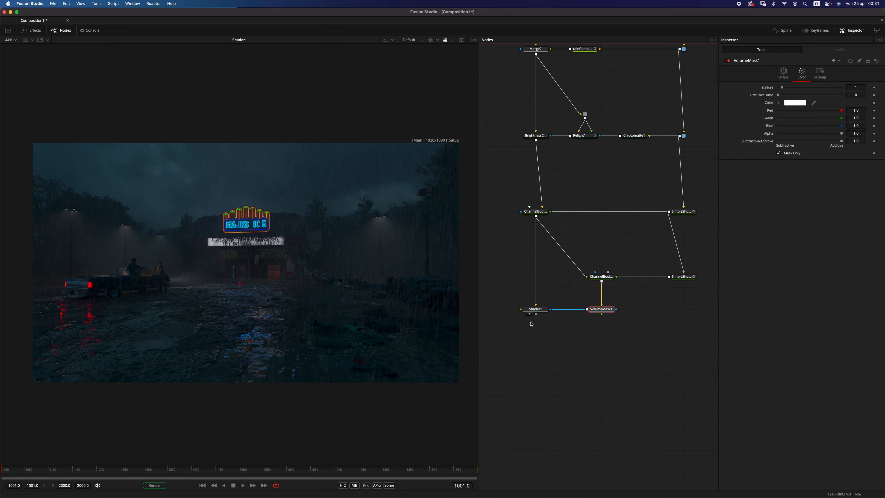
drag(536, 211, 453, 265)
drag(569, 309, 255, 251)
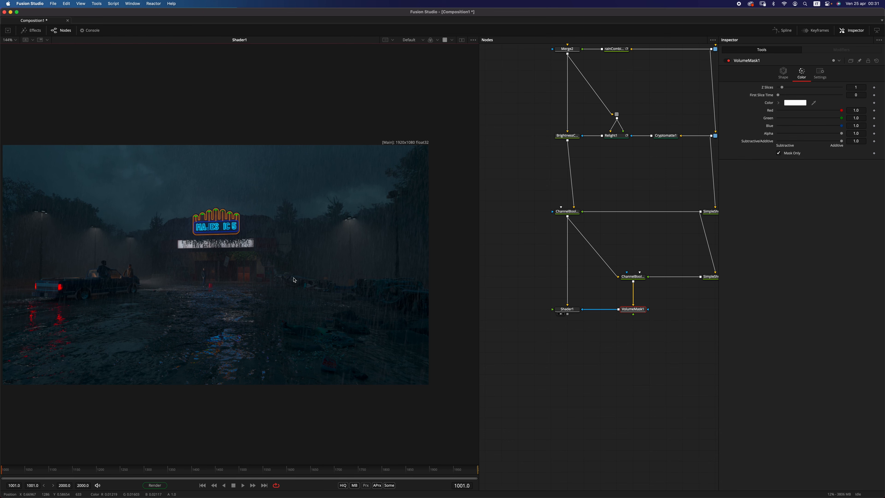
Step: Load Theater_Comp.exr with a new Loader placed below Shader1 and display the finished comp in the viewer
scroll(298, 266, down, 2)
scroll(305, 262, up, 2)
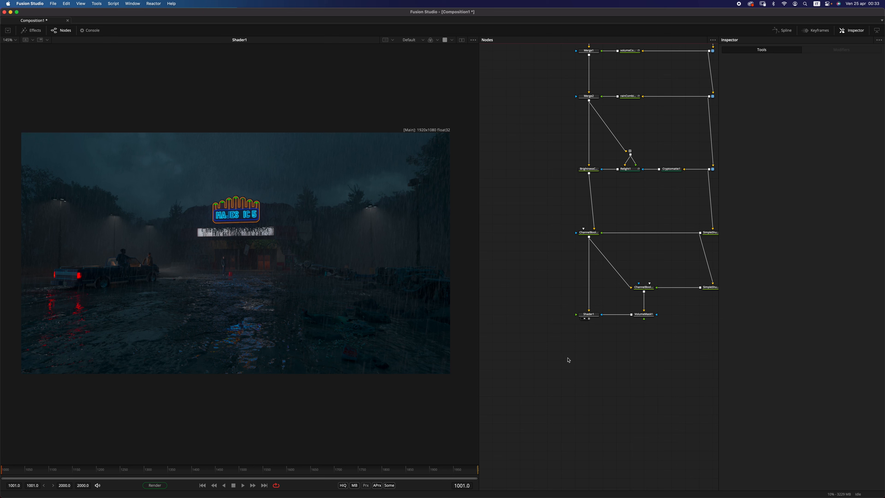
key(shift+space)
text(lo)
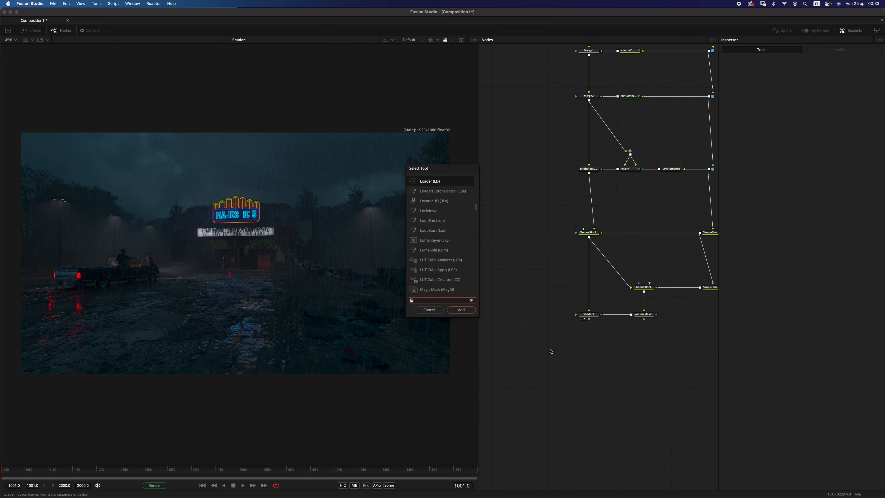
key(Return)
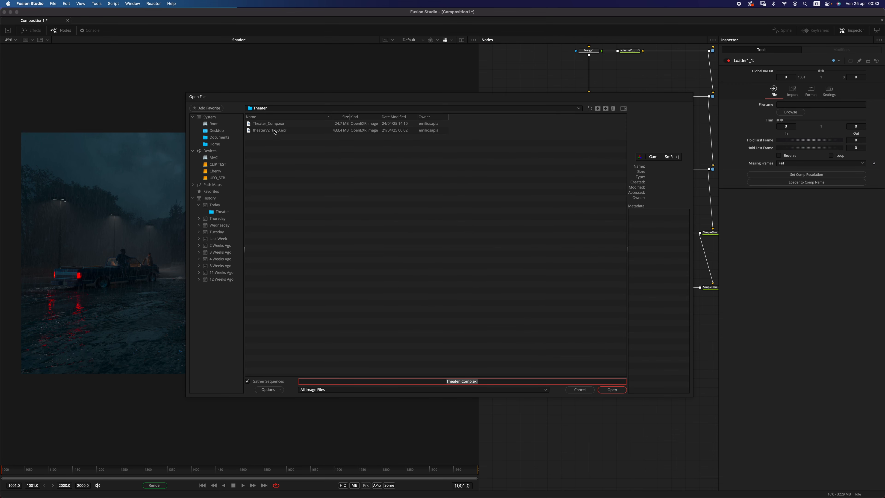
click(284, 125)
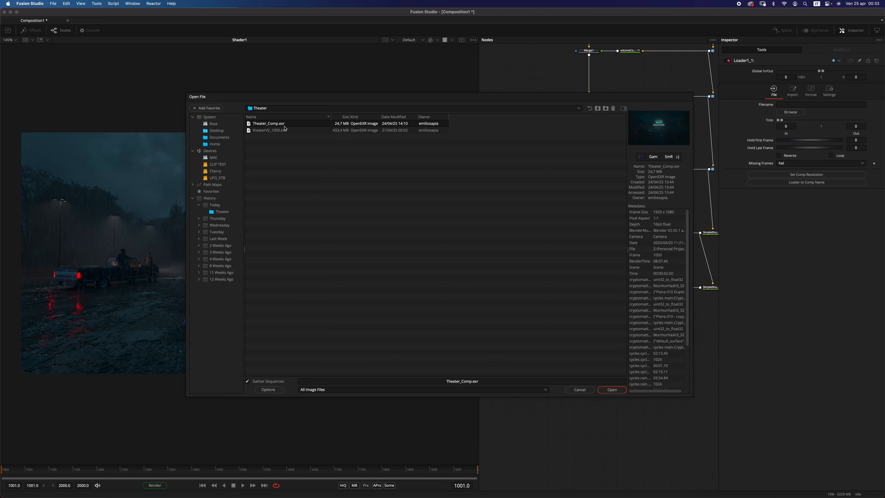
click(612, 390)
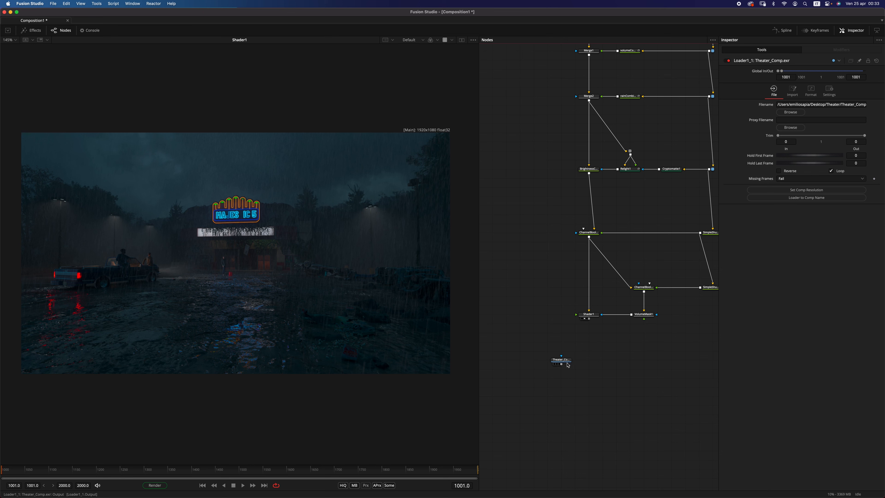
drag(561, 361, 359, 337)
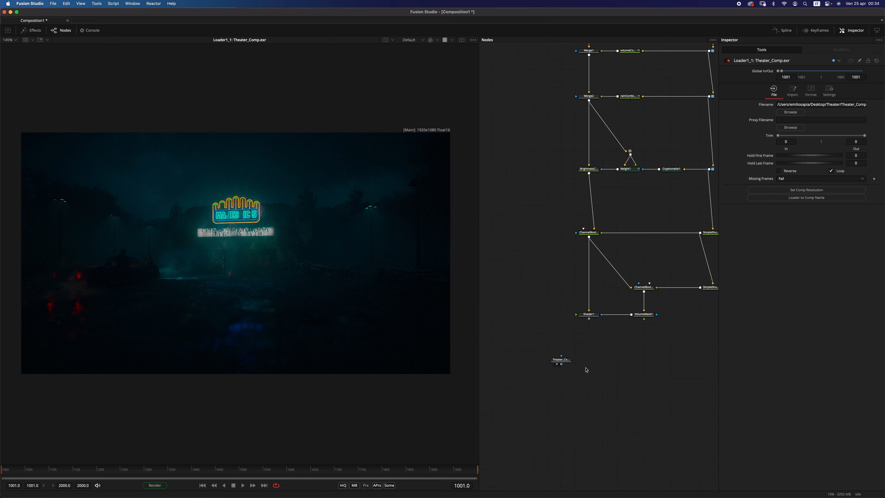
Step: Delete the Theater_Comp.exr Loader and display Shader1 in the viewer
drag(560, 360, 545, 360)
key(Delete)
drag(590, 315, 275, 355)
scroll(547, 308, up, 4)
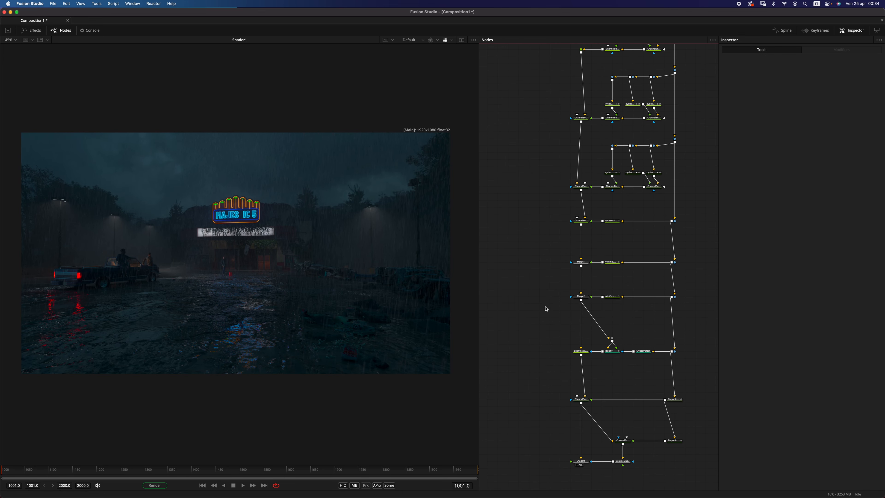